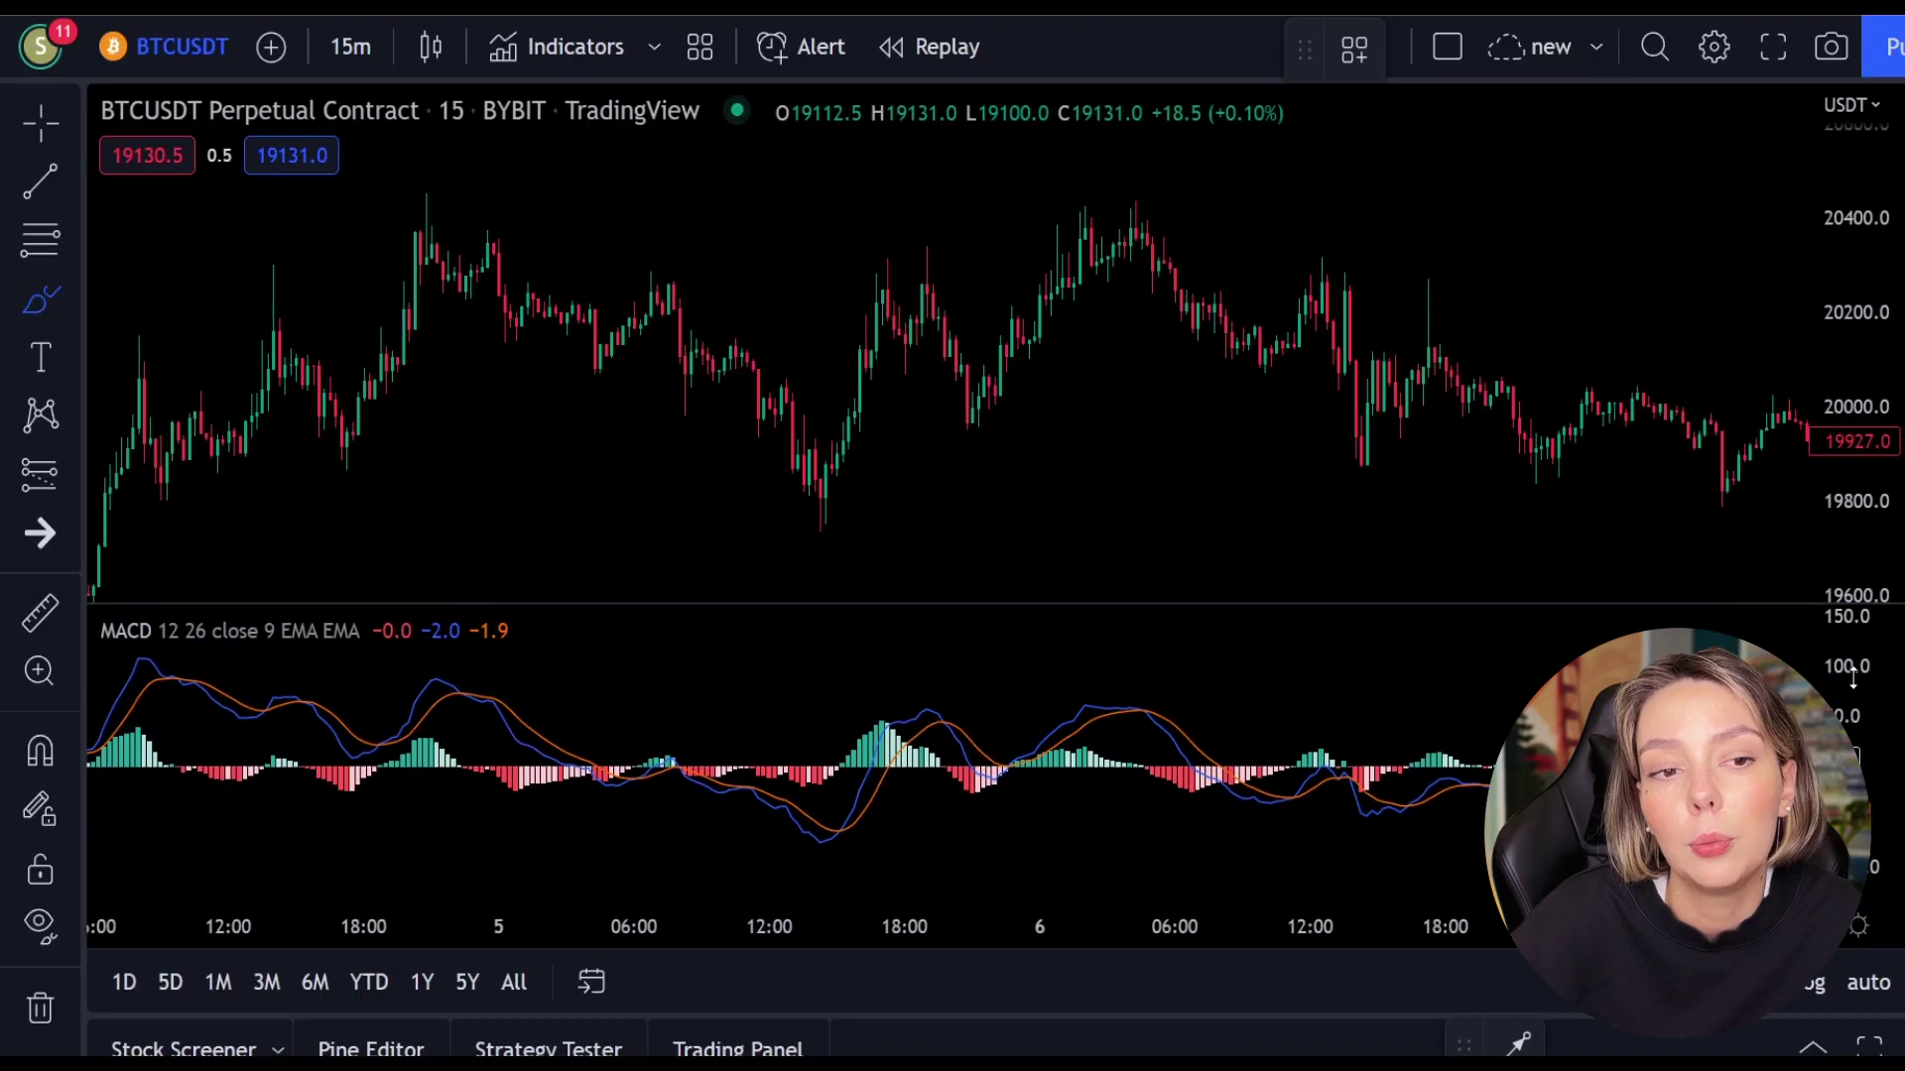
Circle the 5 October MACD crossover with the brush, sketch an arrow along the price rise above it, and undo both marks
left_click_drag(964, 684, 898, 872)
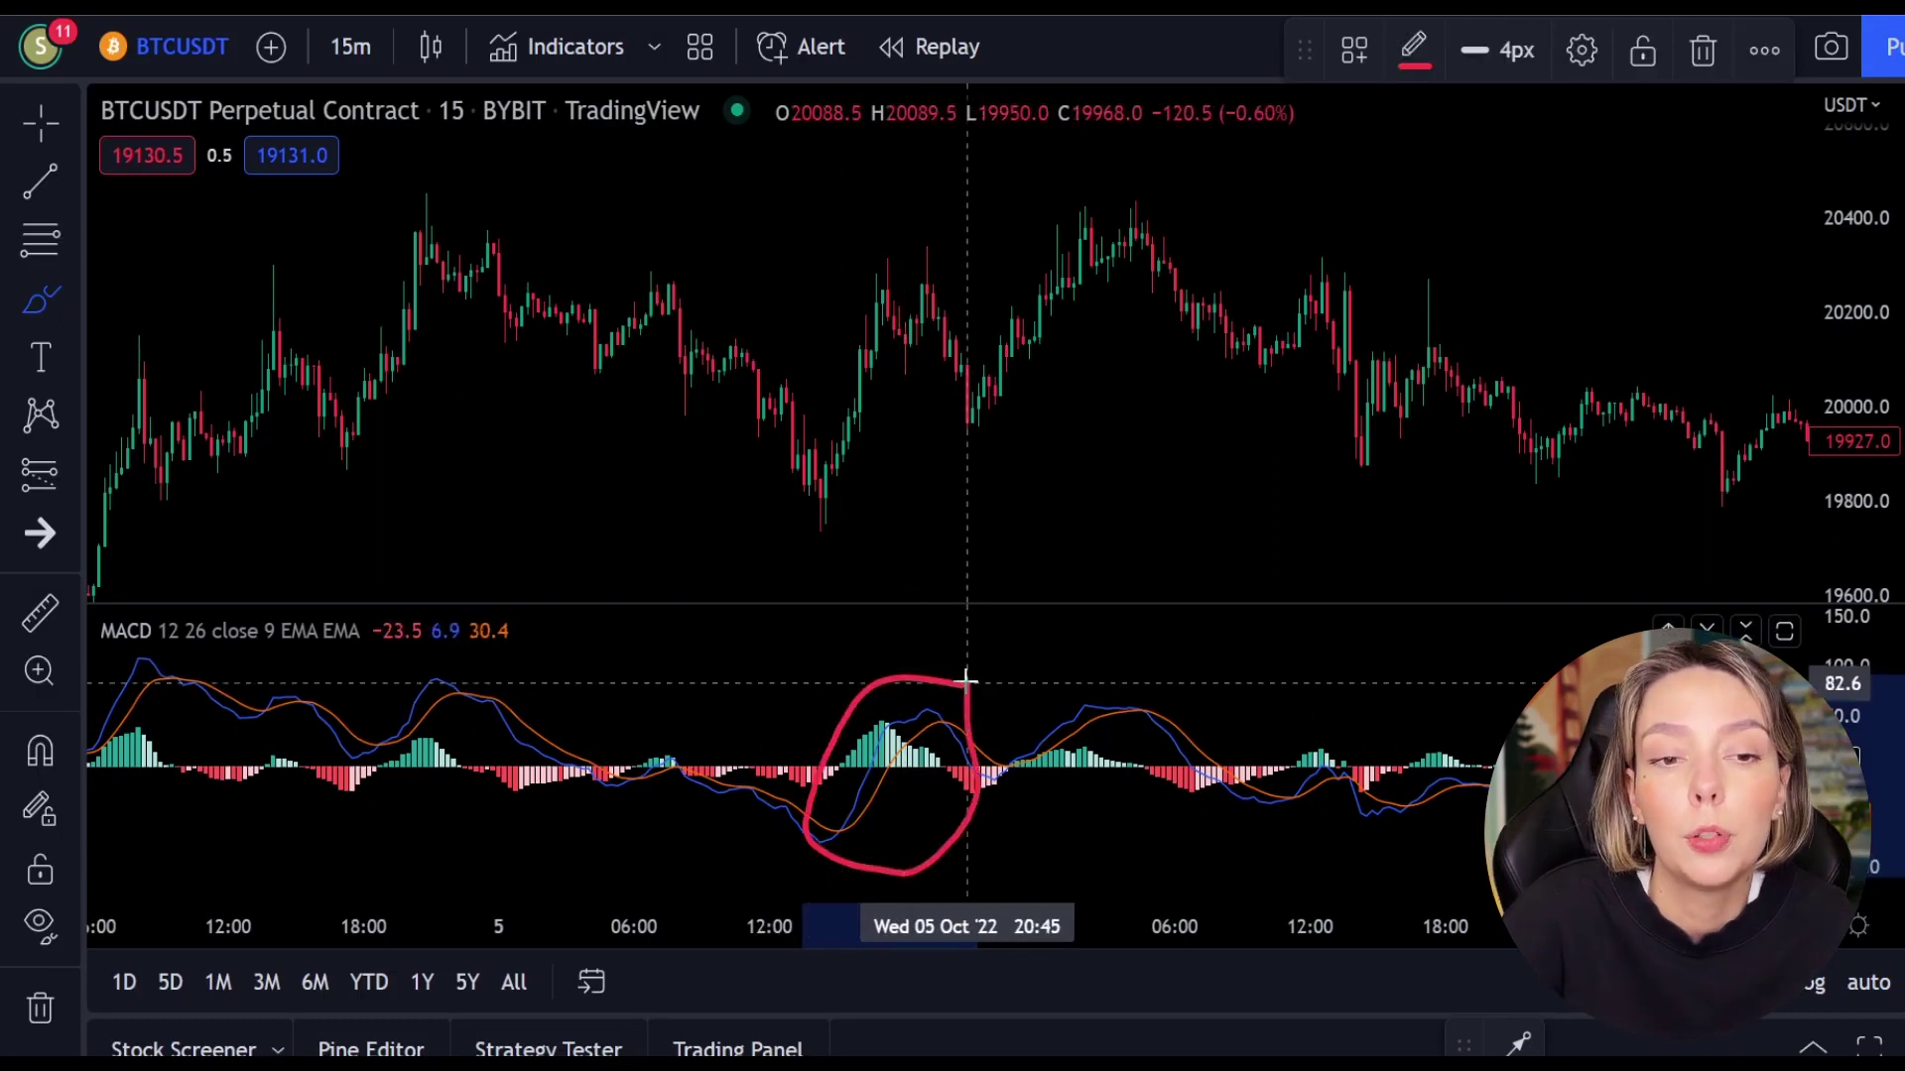
mouse_move(821, 486)
left_mouse_down()
mouse_move(914, 245)
mouse_move(969, 344)
left_mouse_up()
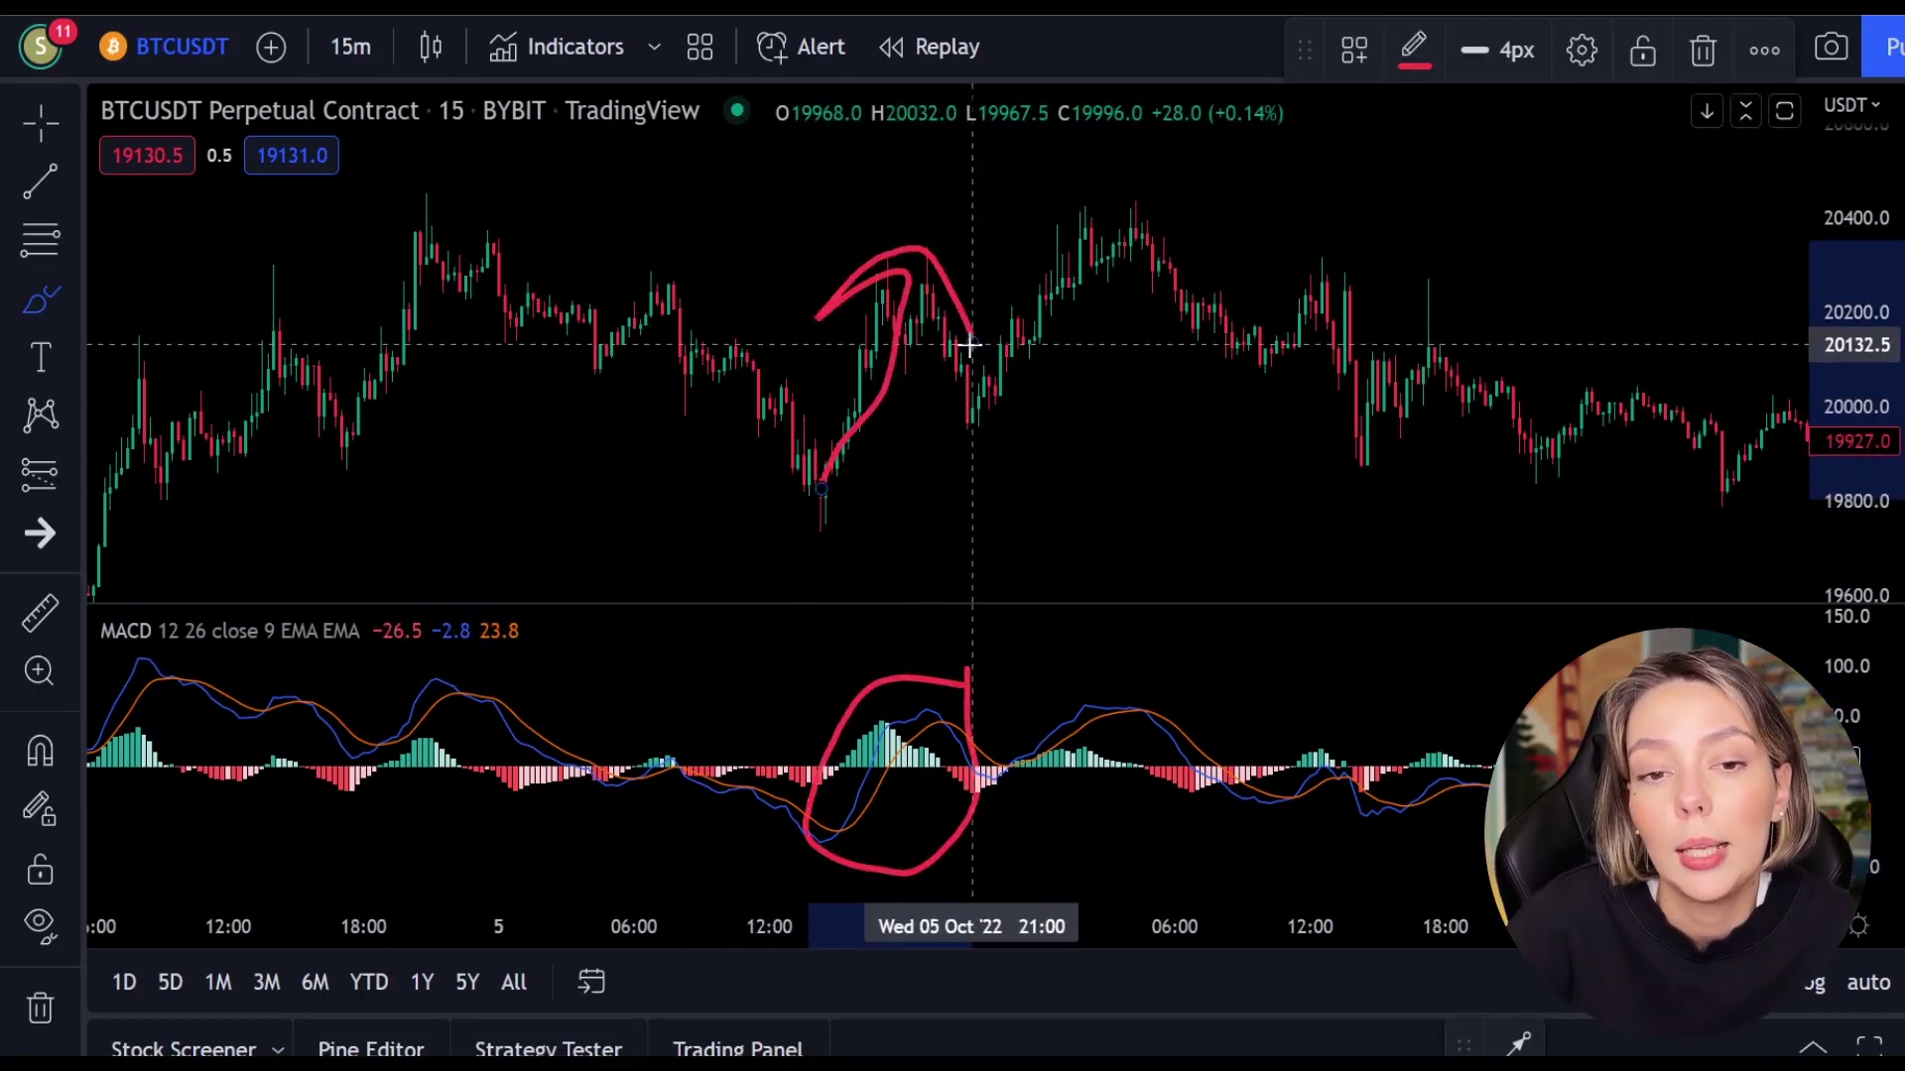
key("ctrl+z")
key("ctrl+z")
Mark the 5 and 6 October MACD turning points and the matching price moves with the brush, and undo these marks
mouse_move(1223, 704)
left_mouse_down()
mouse_move(1122, 676)
mouse_move(1256, 806)
mouse_move(1206, 684)
left_mouse_up()
left_click_drag(1147, 223, 1407, 460)
left_click_drag(869, 808, 875, 824)
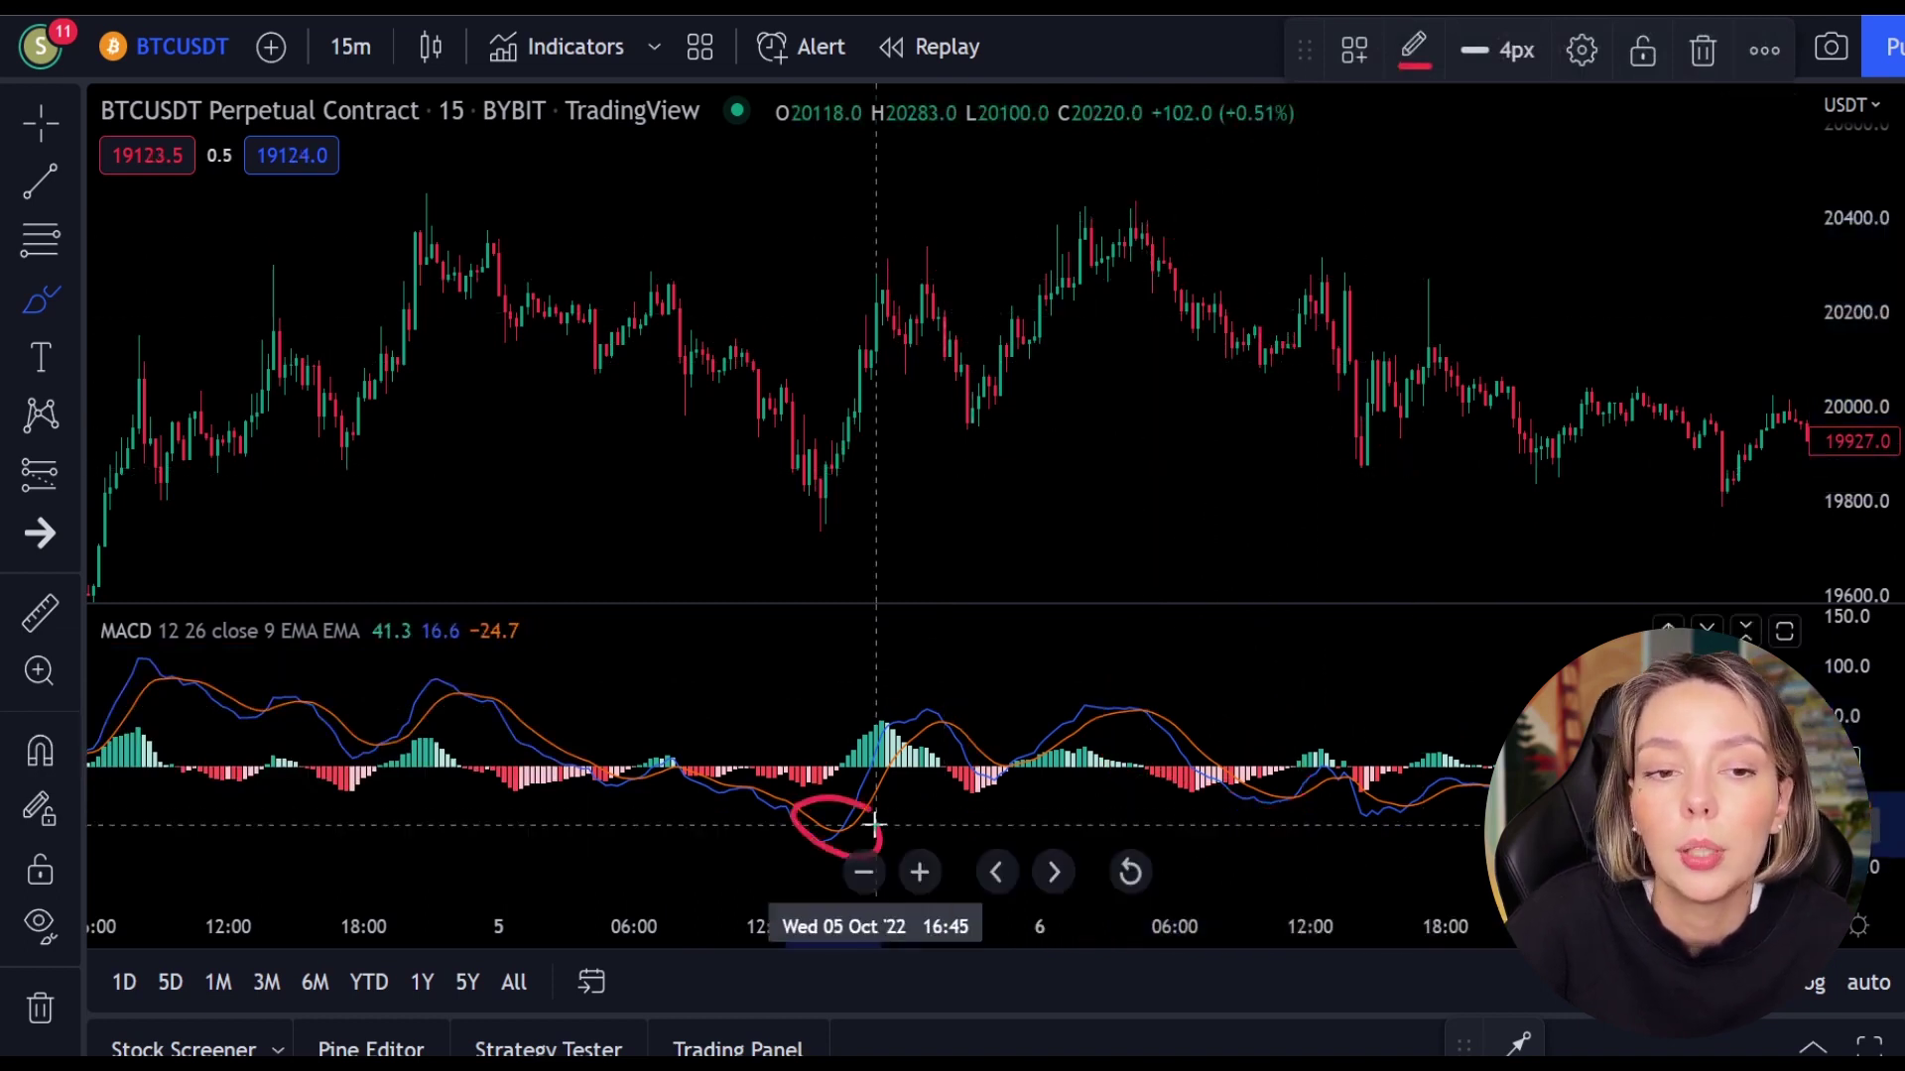
mouse_move(663, 405)
left_mouse_down()
mouse_move(828, 526)
mouse_move(933, 308)
mouse_move(989, 459)
mouse_move(1020, 259)
mouse_move(1148, 340)
left_mouse_up()
left_click(1029, 732)
key("ctrl+z")
key("ctrl+z")
key("ctrl+z")
key("ctrl+z")
key("ctrl+z")
key("ctrl+z")
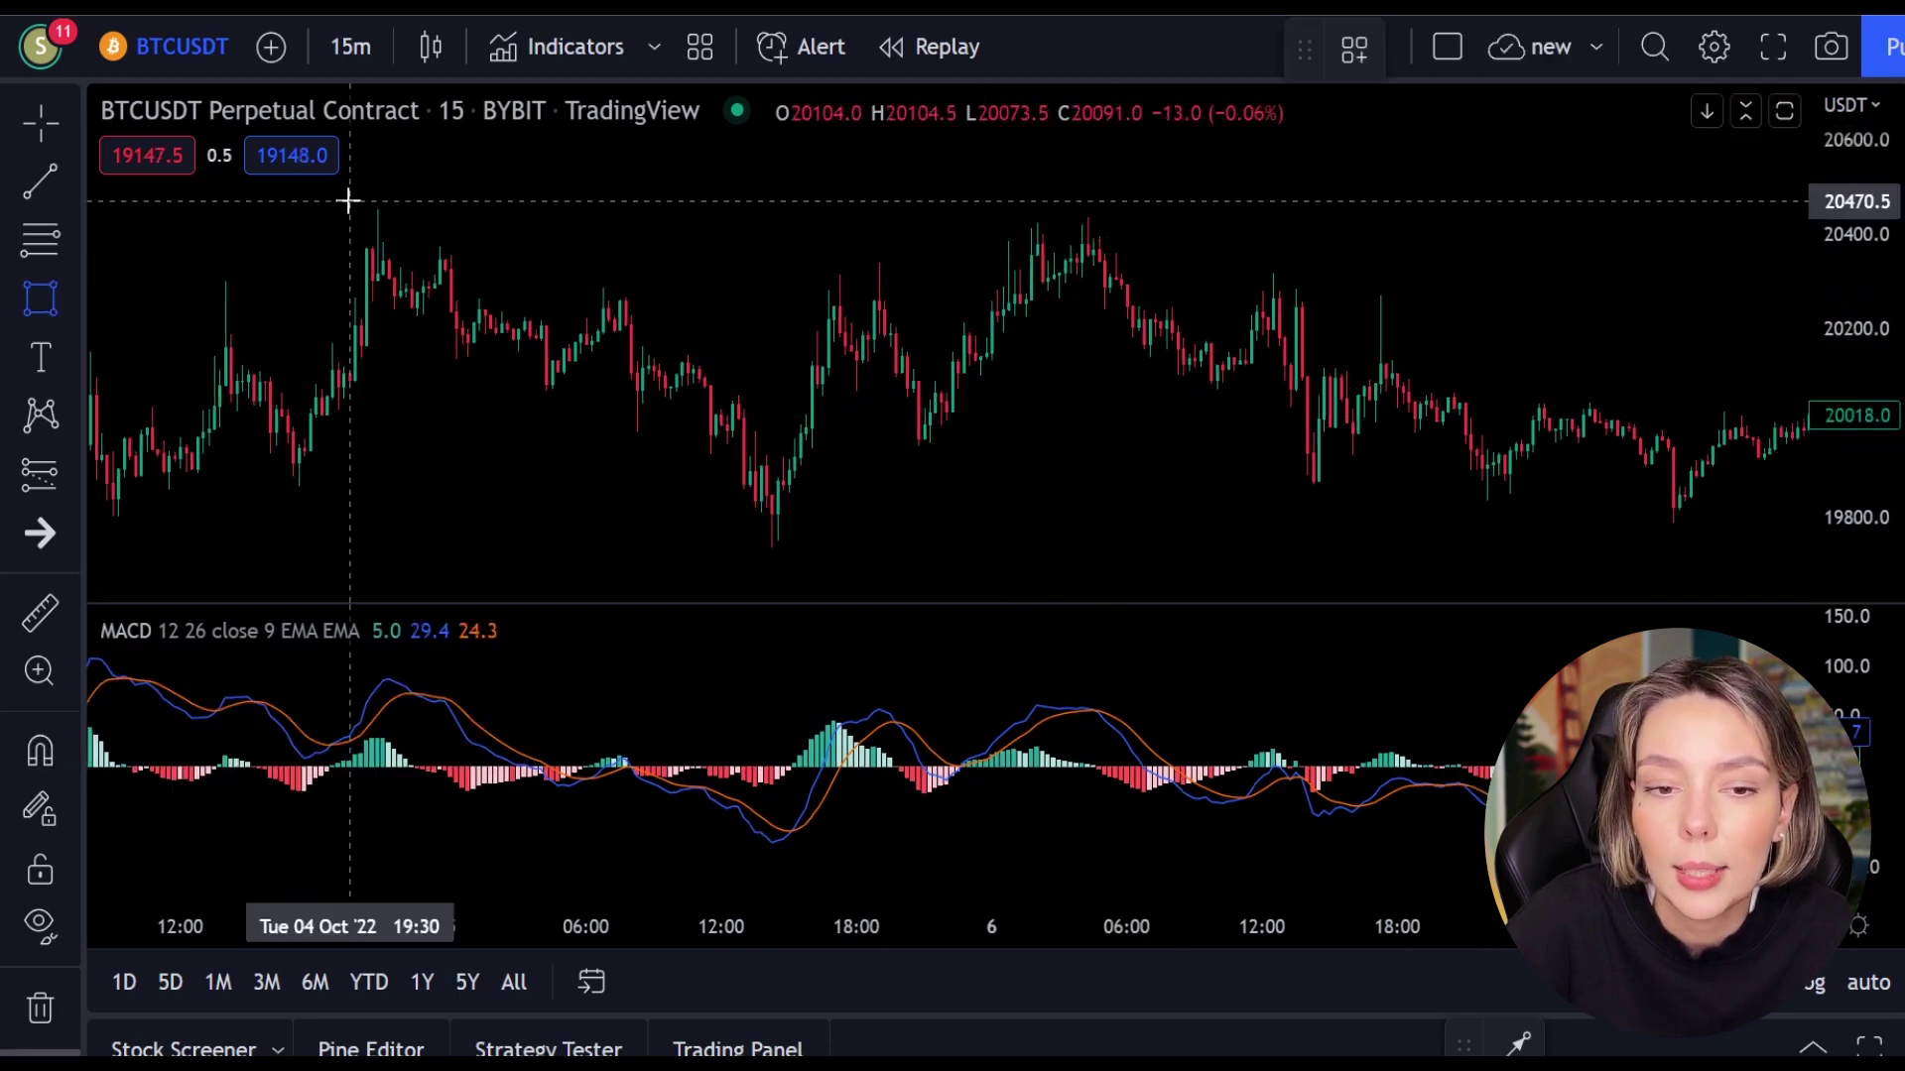
Draw a red rectangle over the price highs from Tue 04 Oct 19:30, spanning about 20470.5 to 20367.0
left_click(349, 201)
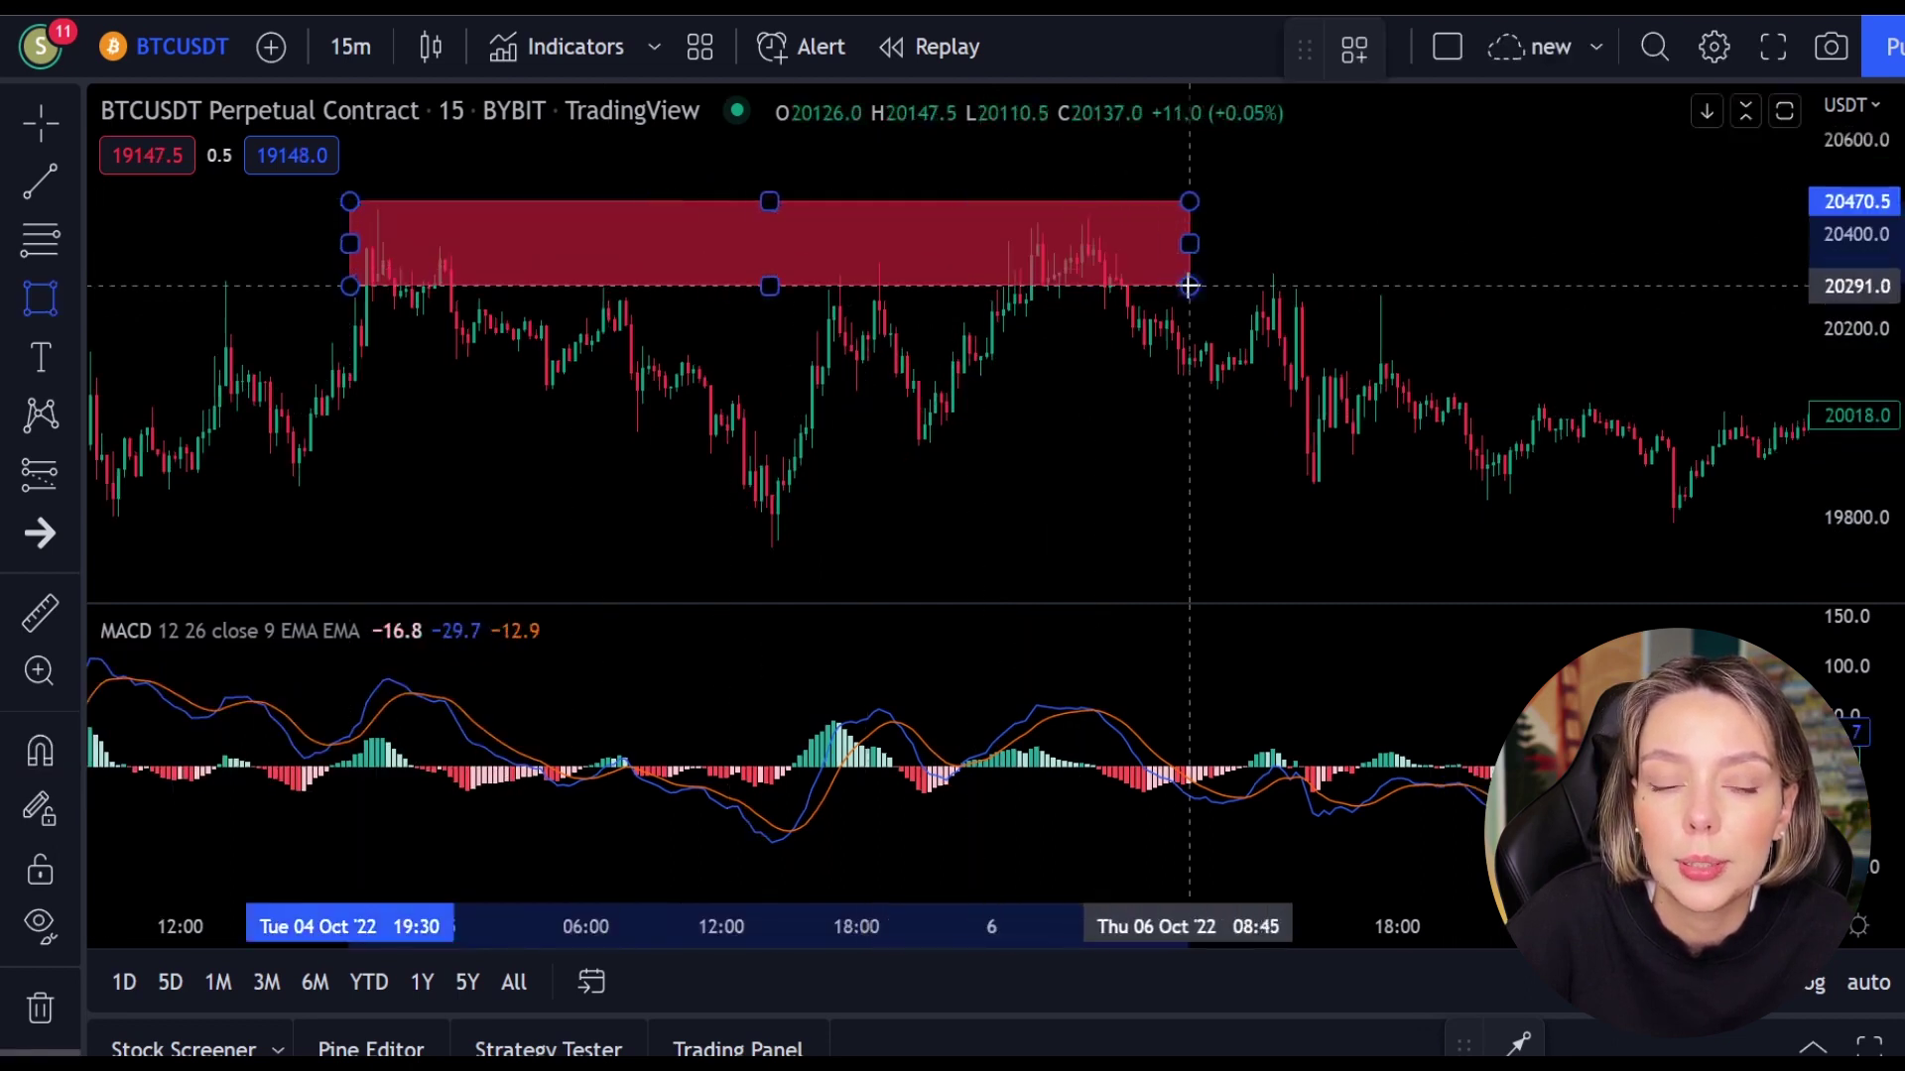
left_click_drag(1189, 286, 1724, 249)
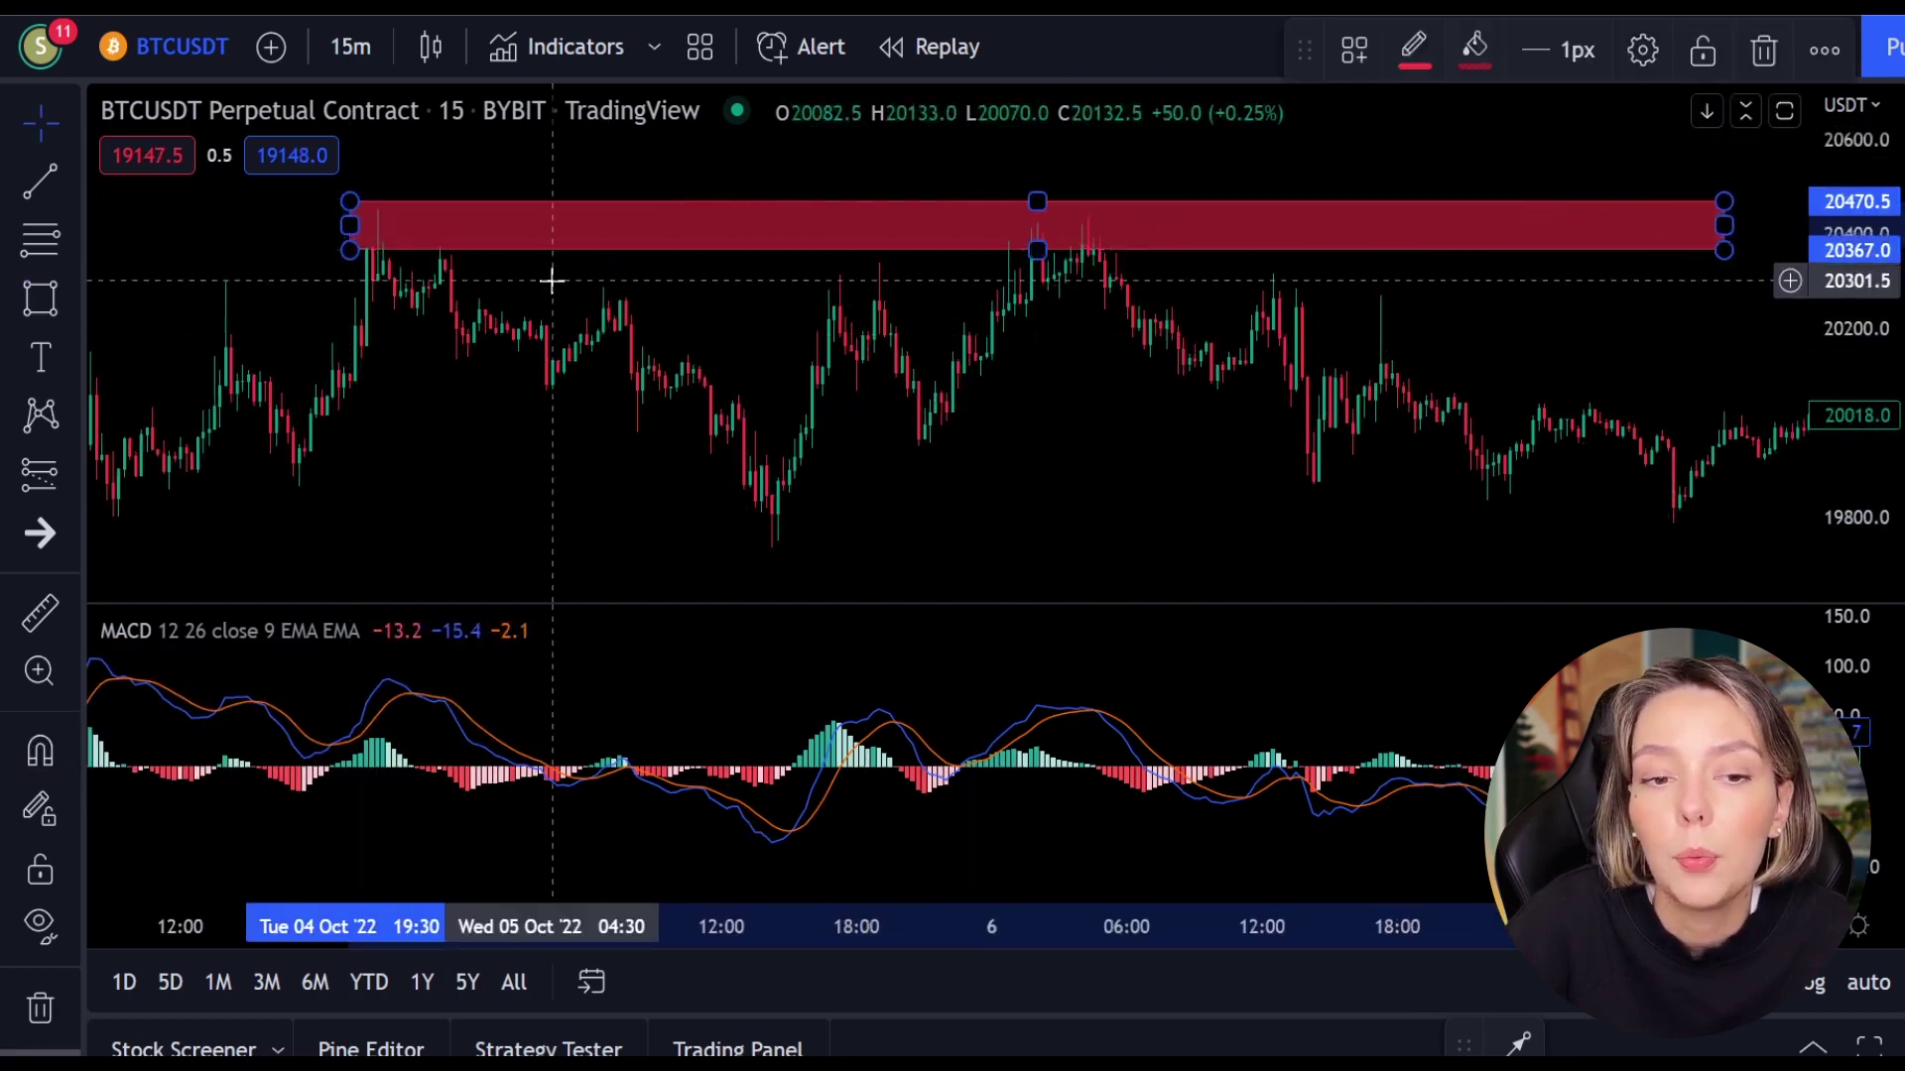
Brush a downward arrow along the price decline after the 4 October high and circle the MACD crossover beneath it
left_click(45, 305)
left_click(188, 303)
left_click_drag(387, 288, 723, 544)
left_click_drag(647, 449, 634, 543)
mouse_move(455, 663)
left_mouse_down()
mouse_move(520, 712)
mouse_move(474, 666)
left_mouse_up()
Circle the 5 October evening price peak and its MACD crossover, and sketch a downward arrow along the following drop
left_click_drag(846, 268, 878, 243)
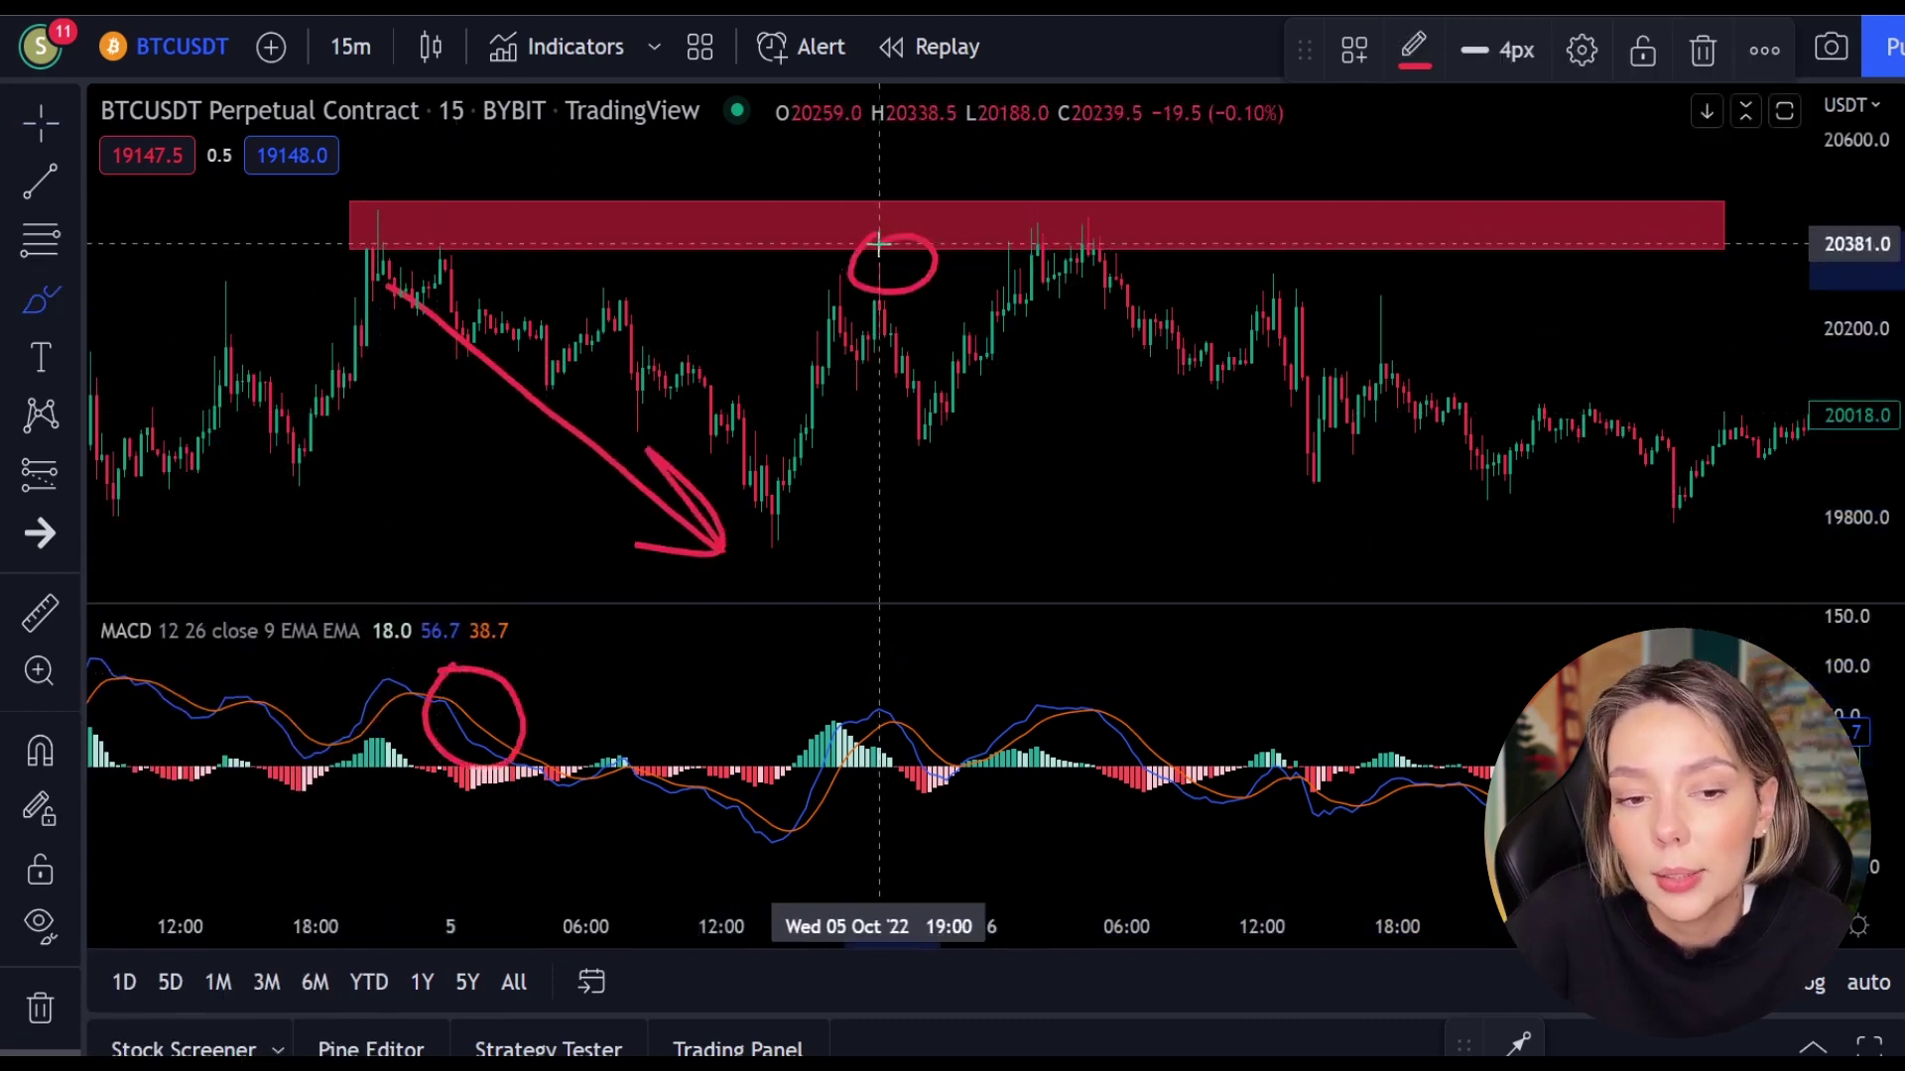
left_click_drag(921, 714, 881, 711)
mouse_move(874, 321)
left_mouse_down()
mouse_move(1114, 527)
mouse_move(925, 472)
left_mouse_up()
Circle the 6 October peak inside the red zone and its MACD crossover, and sketch a downward arrow along the decline
mouse_move(1121, 209)
left_mouse_down()
mouse_move(1033, 251)
mouse_move(1119, 212)
left_mouse_up()
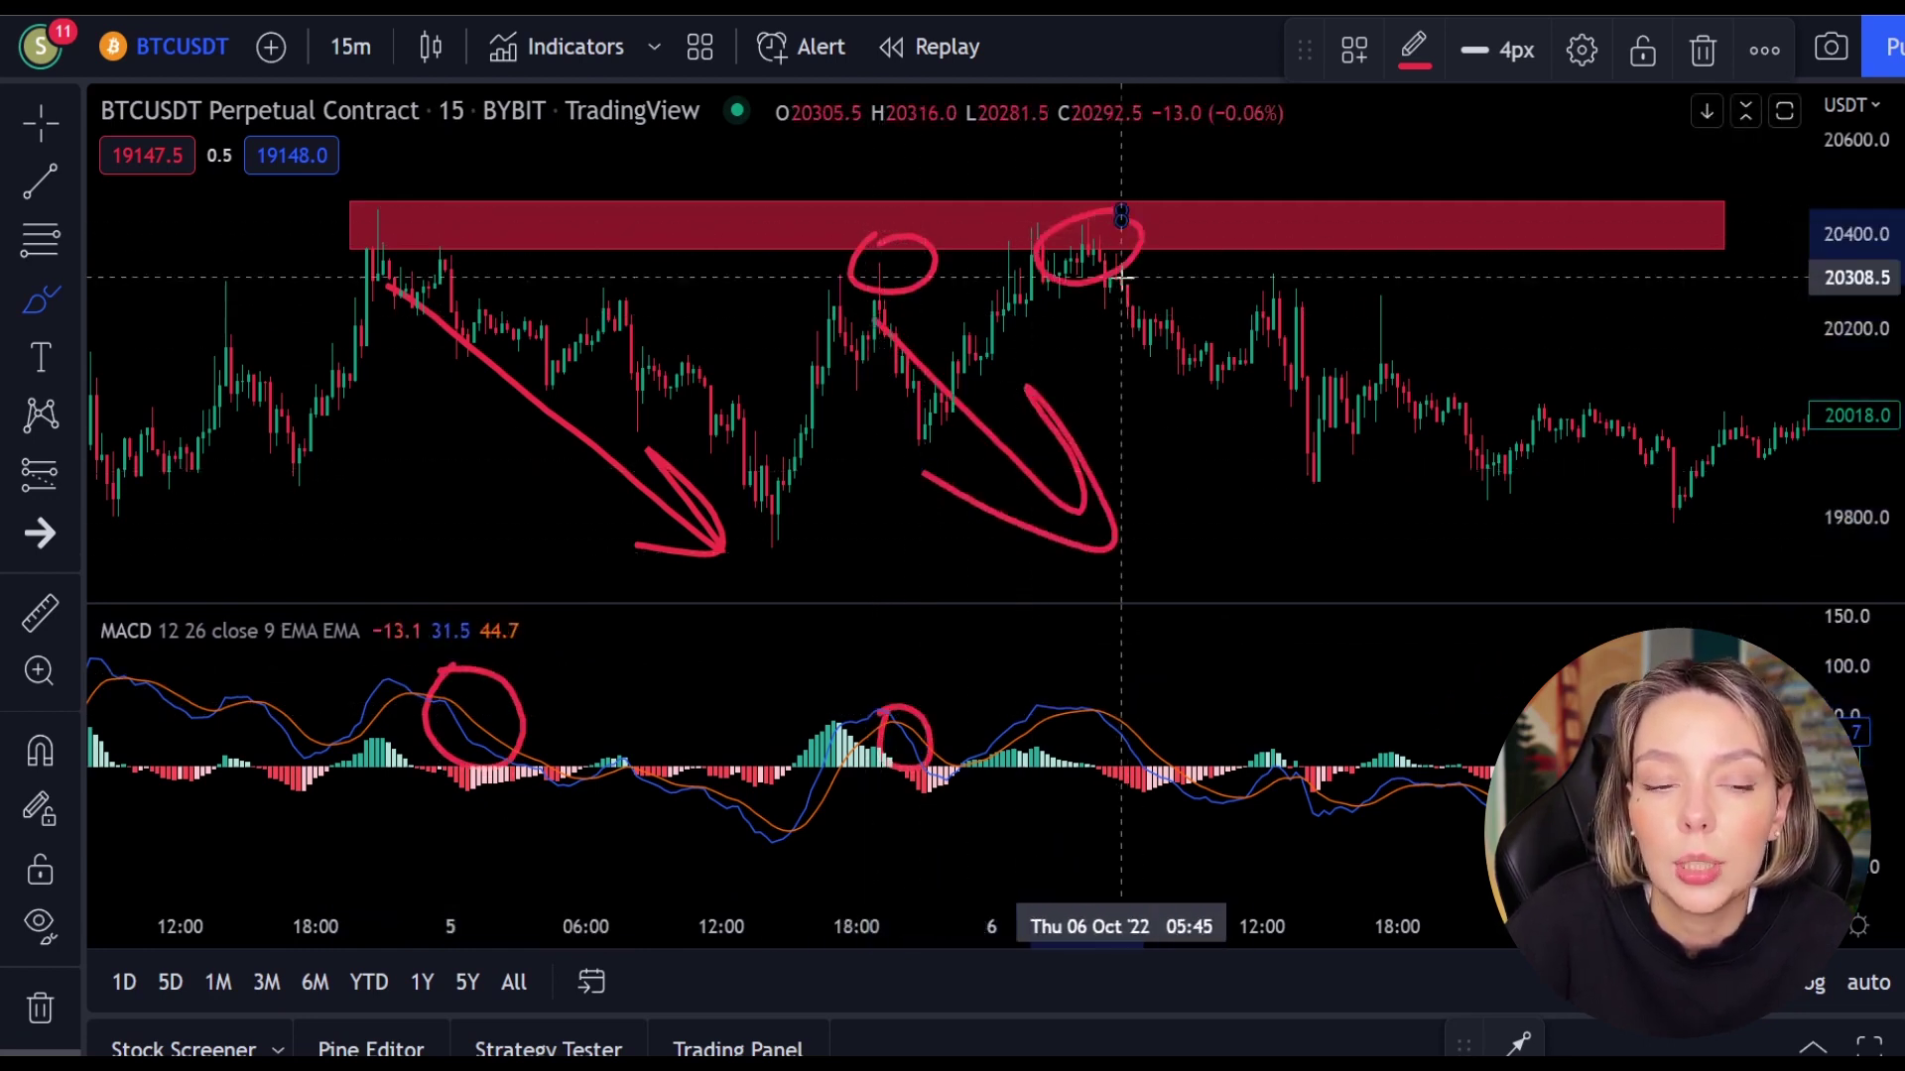
left_click_drag(1121, 316, 1339, 497)
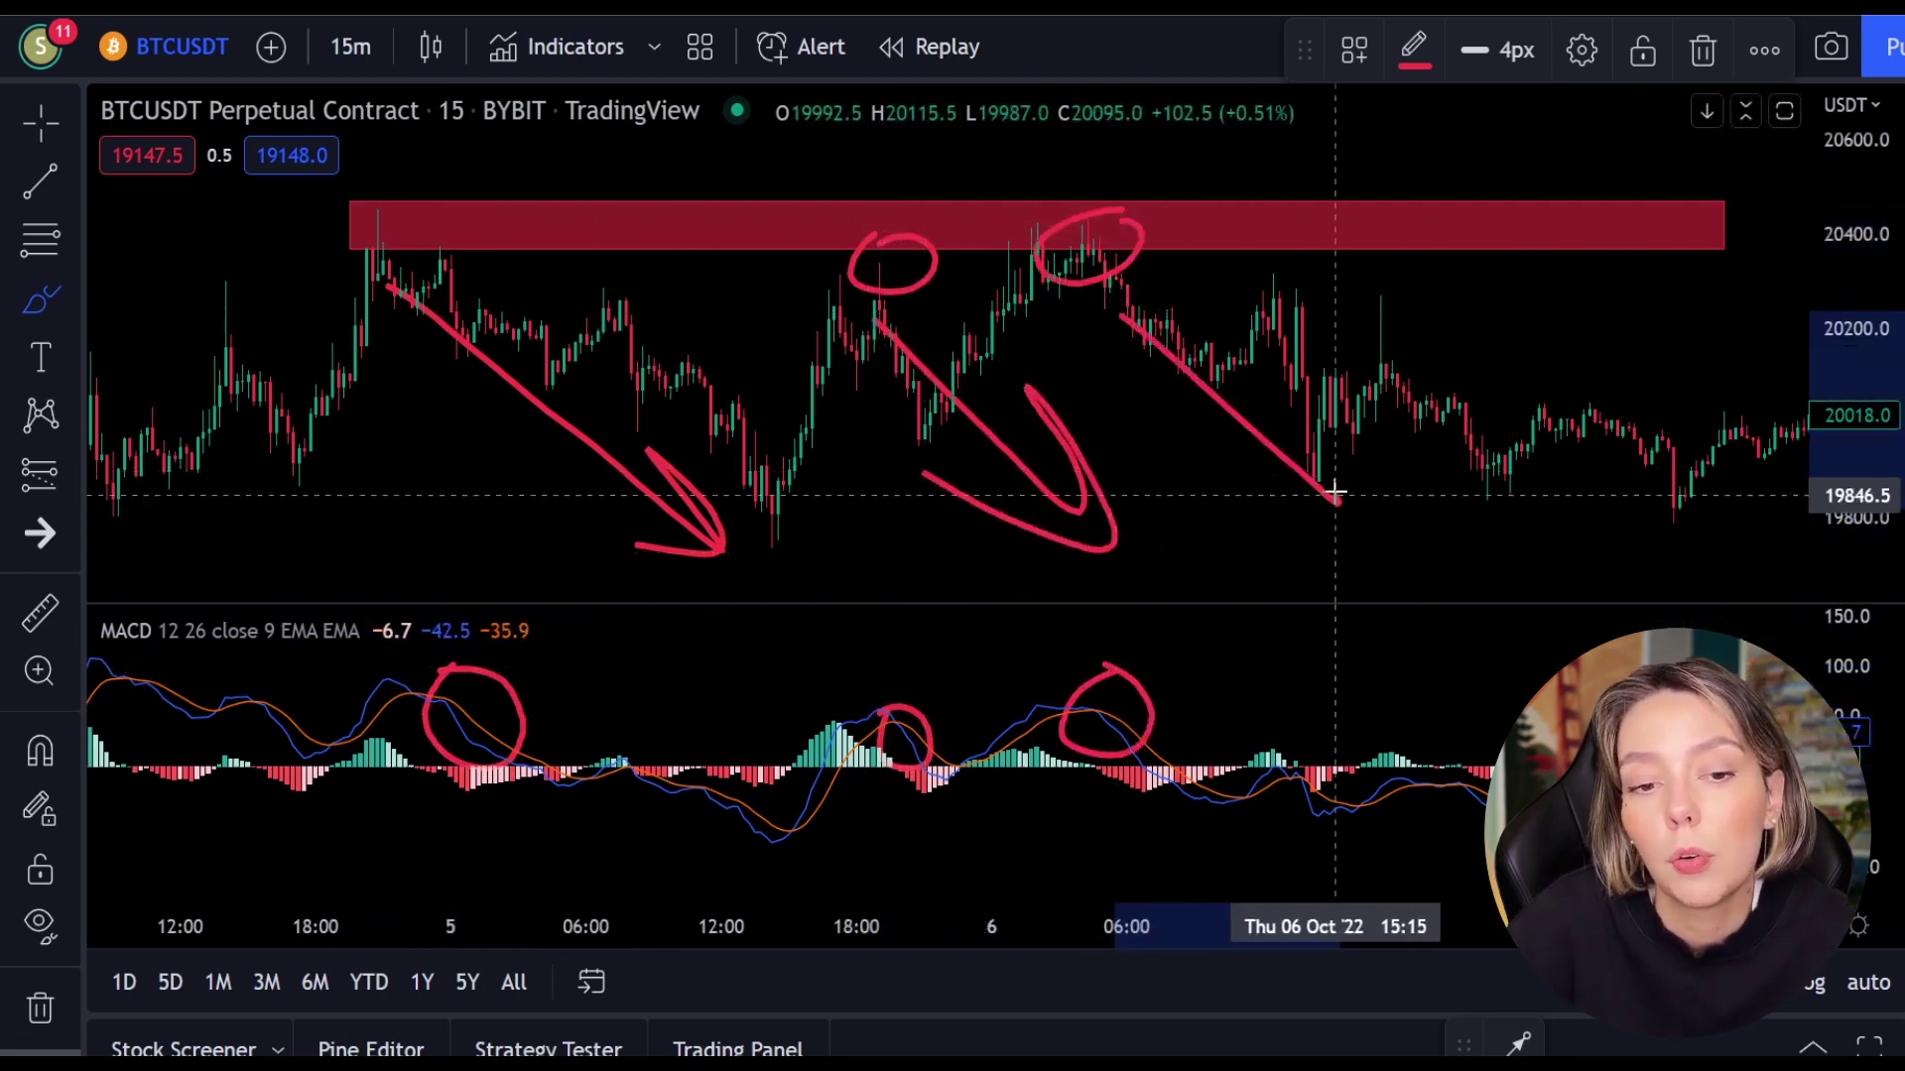
mouse_move(1166, 461)
left_mouse_down()
mouse_move(1212, 480)
mouse_move(1308, 408)
left_mouse_up()
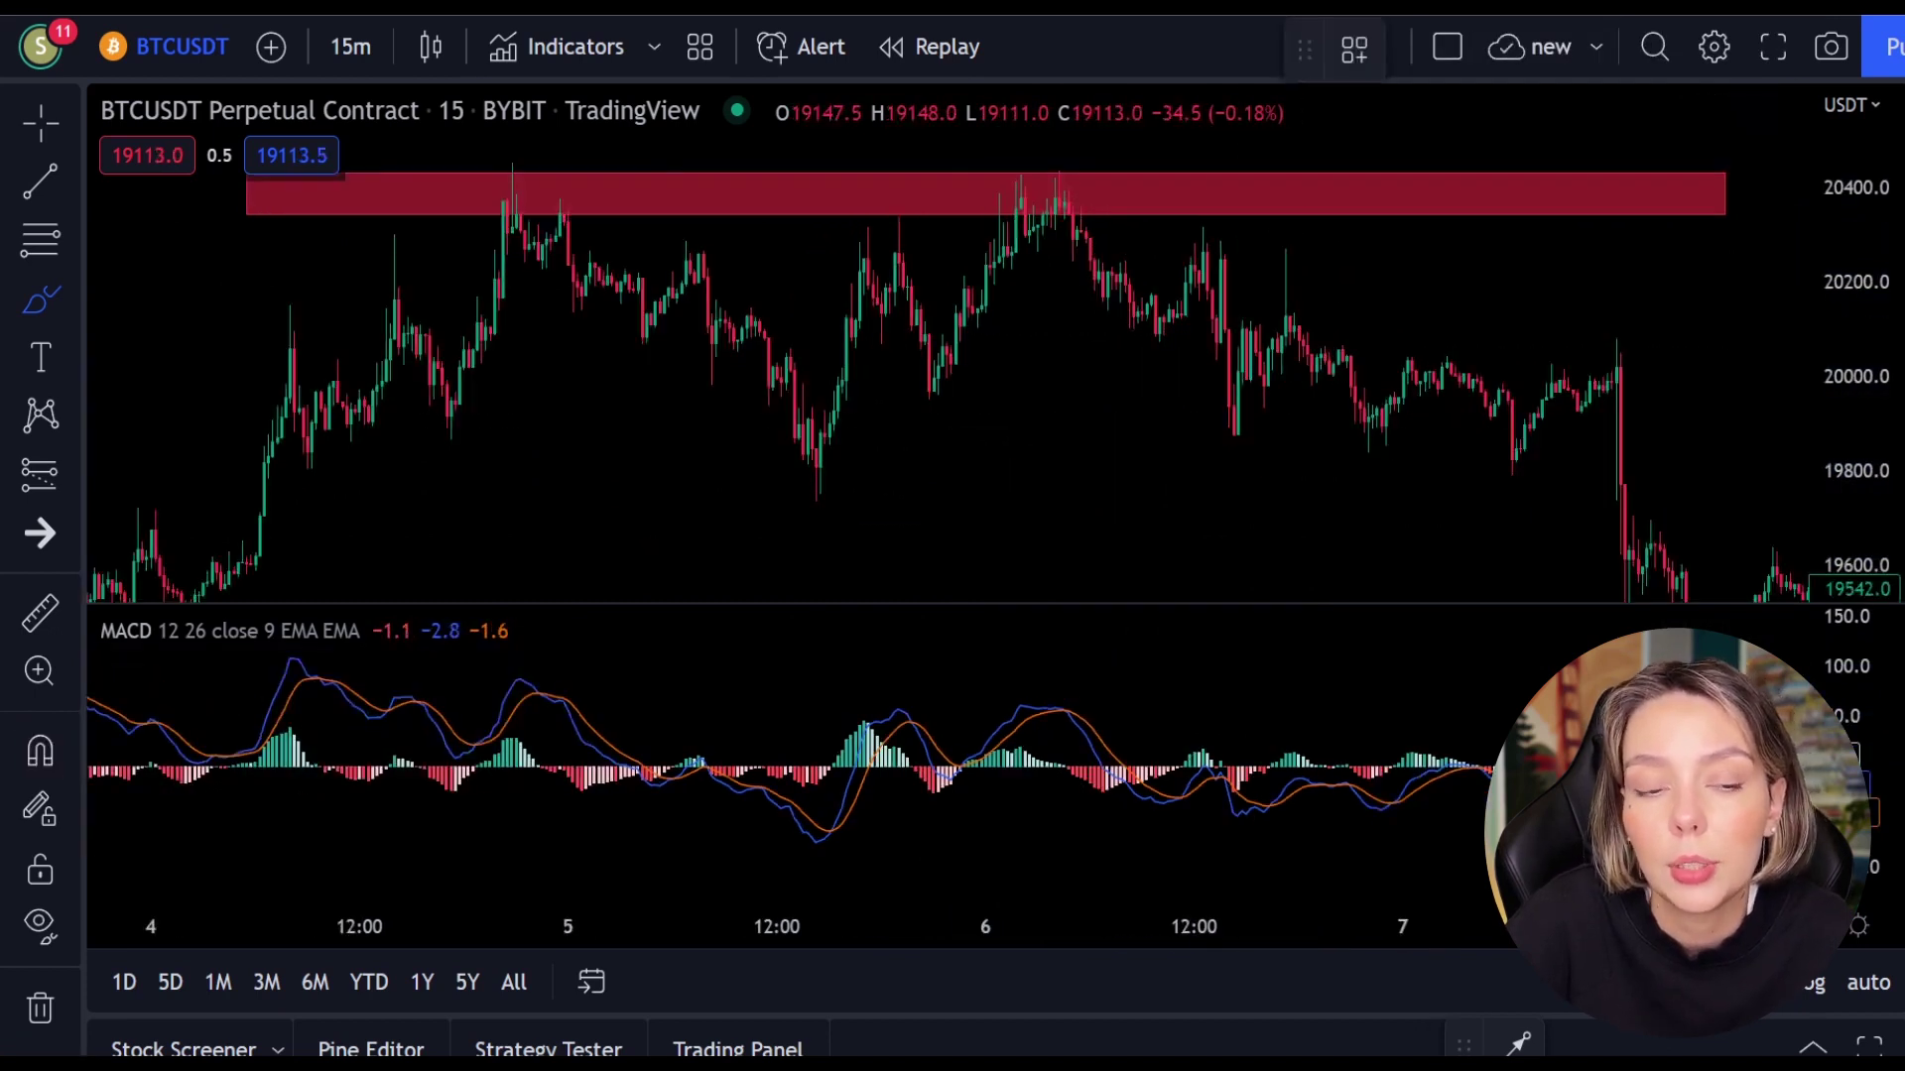
Circle in white the price touches of the red zone and the latest MACD rise, and cross the 6 October bearish crossover
left_click(509, 191)
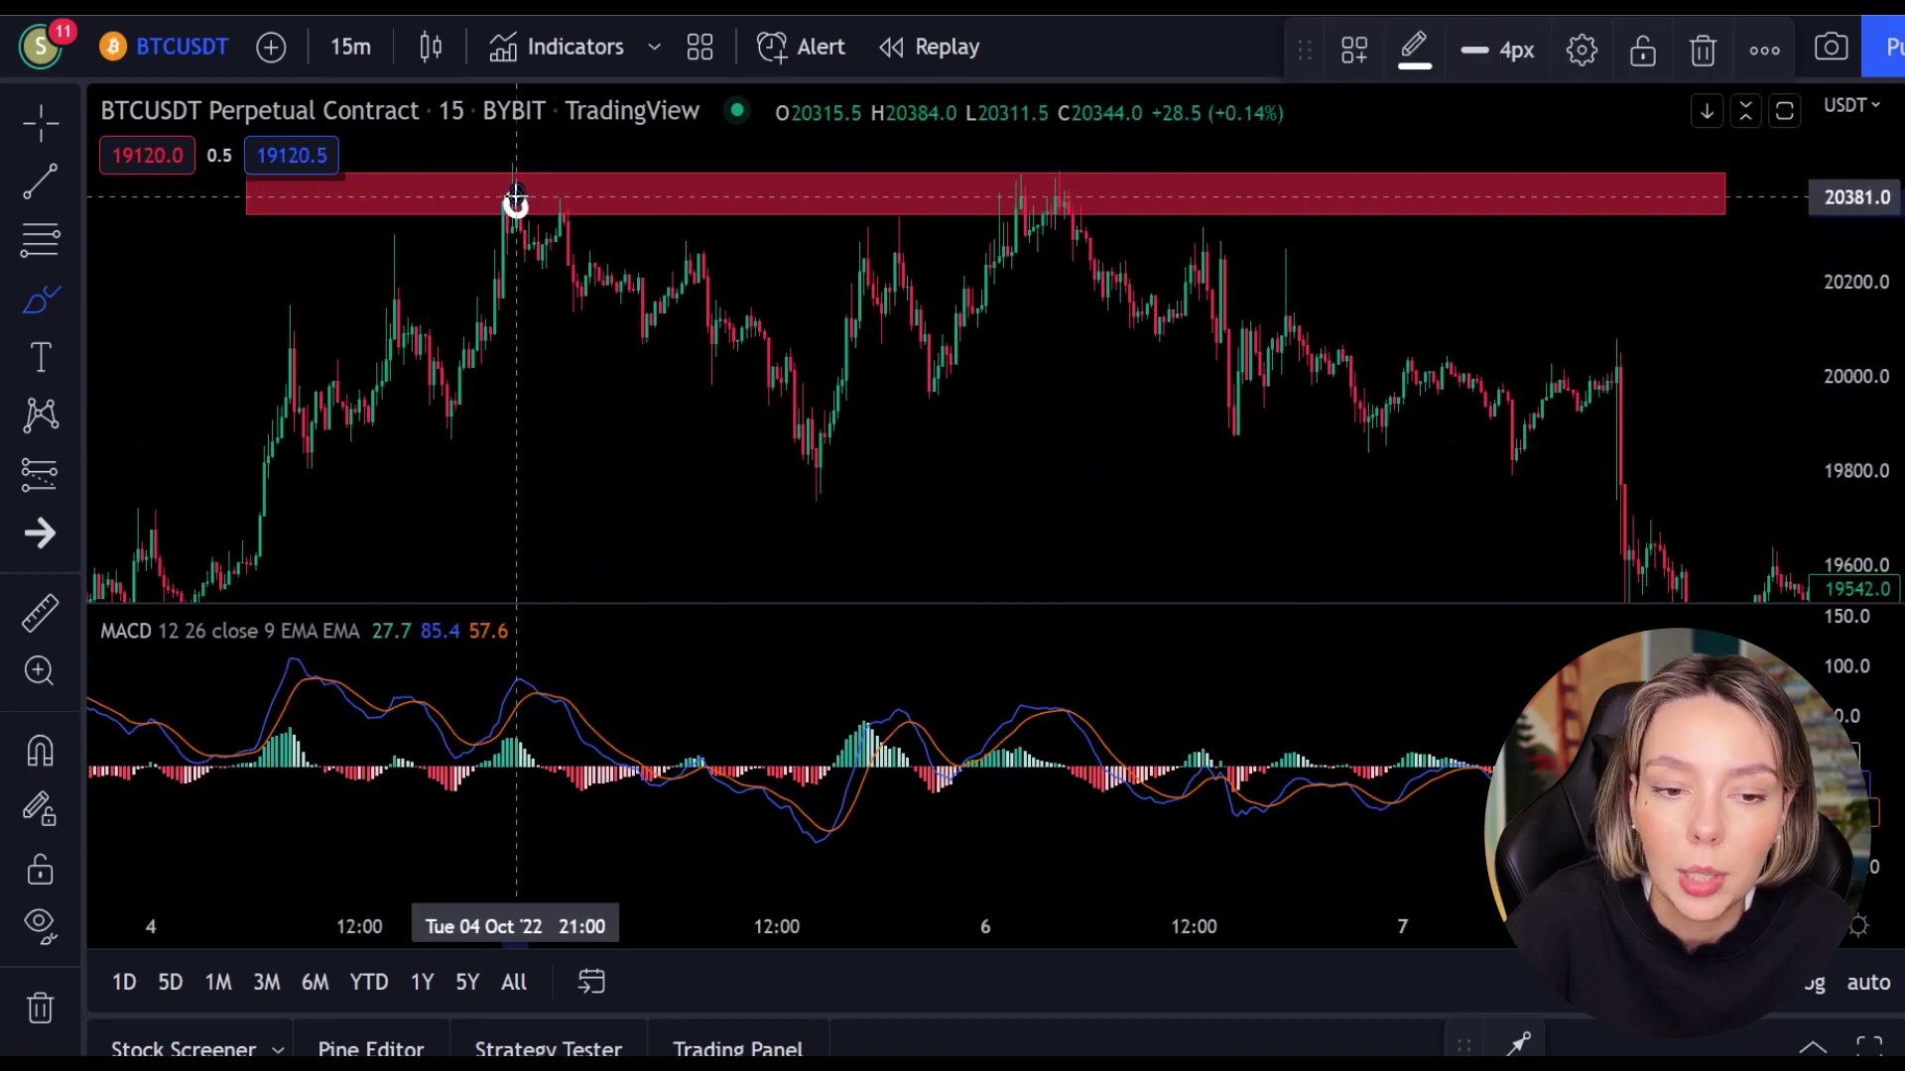
mouse_move(851, 195)
left_mouse_down()
mouse_move(883, 188)
mouse_move(876, 213)
mouse_move(873, 186)
left_mouse_up()
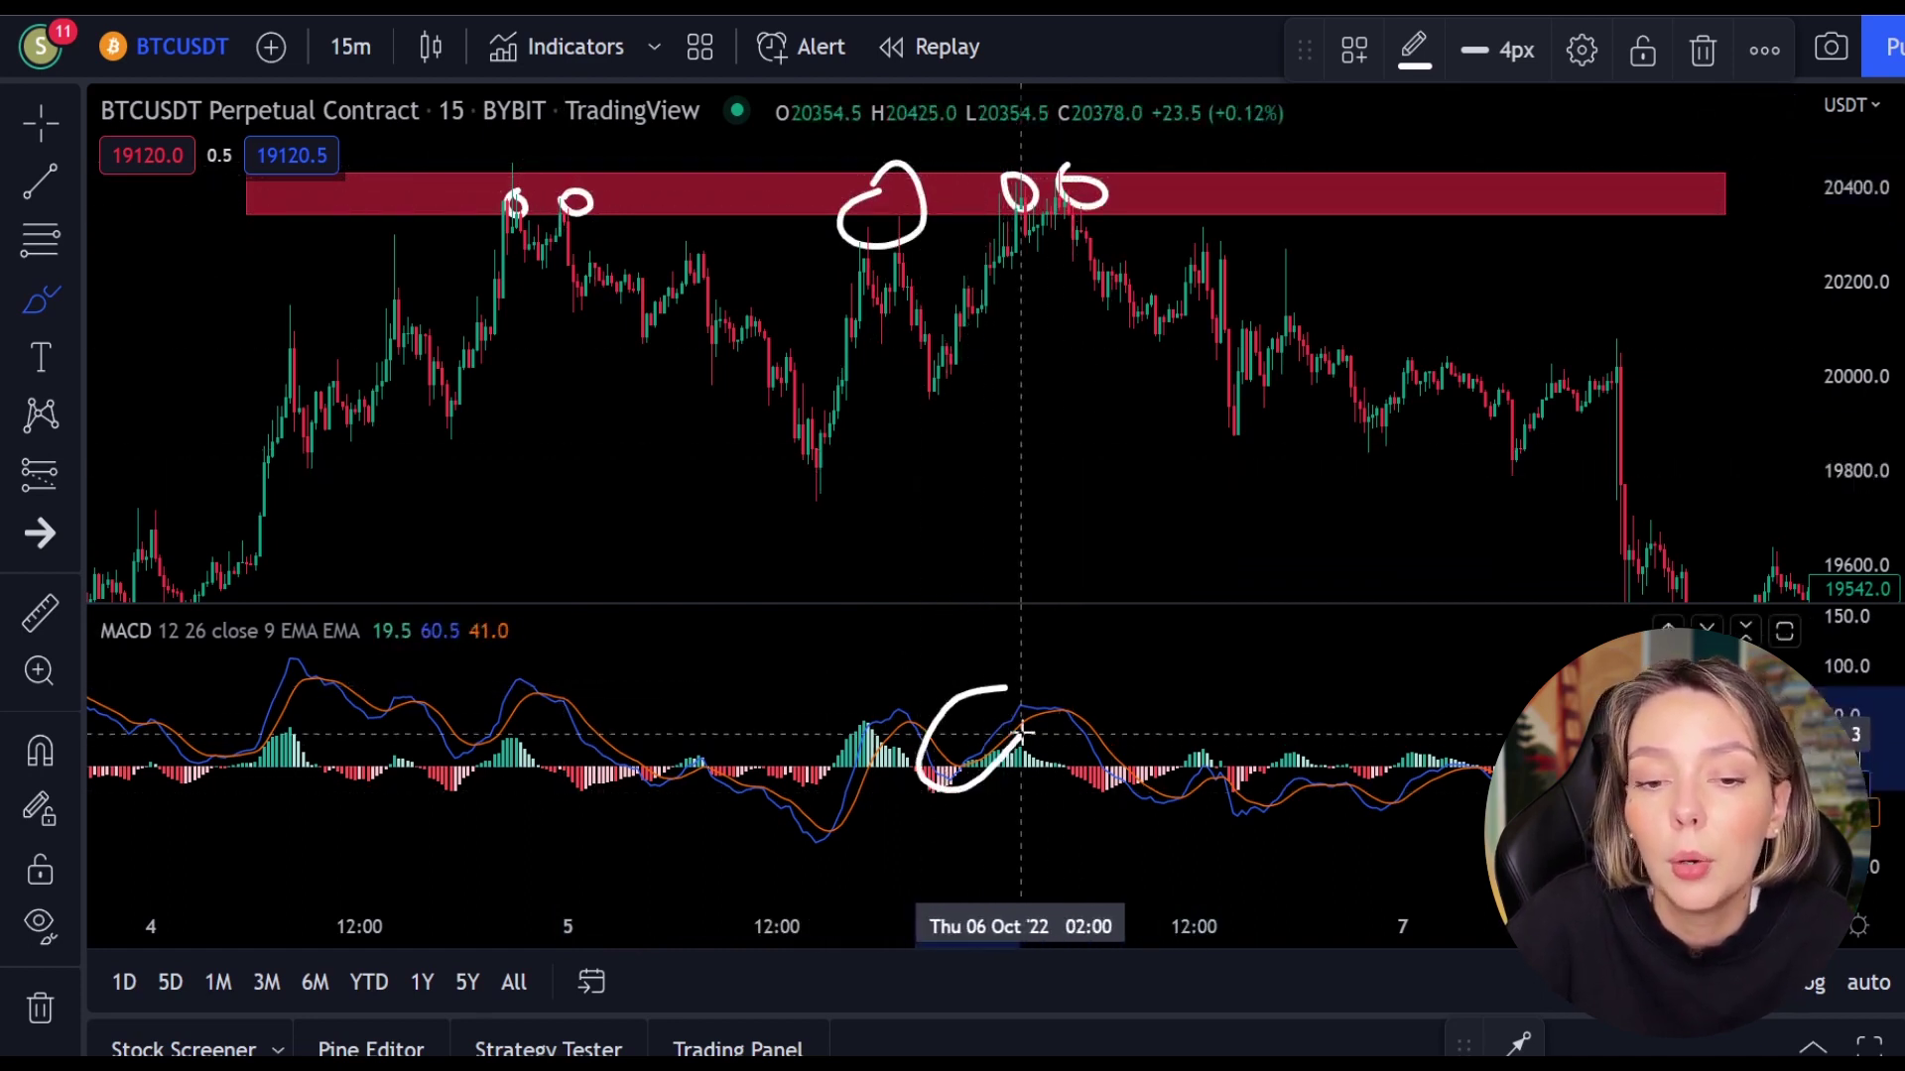
left_click_drag(947, 390, 1052, 203)
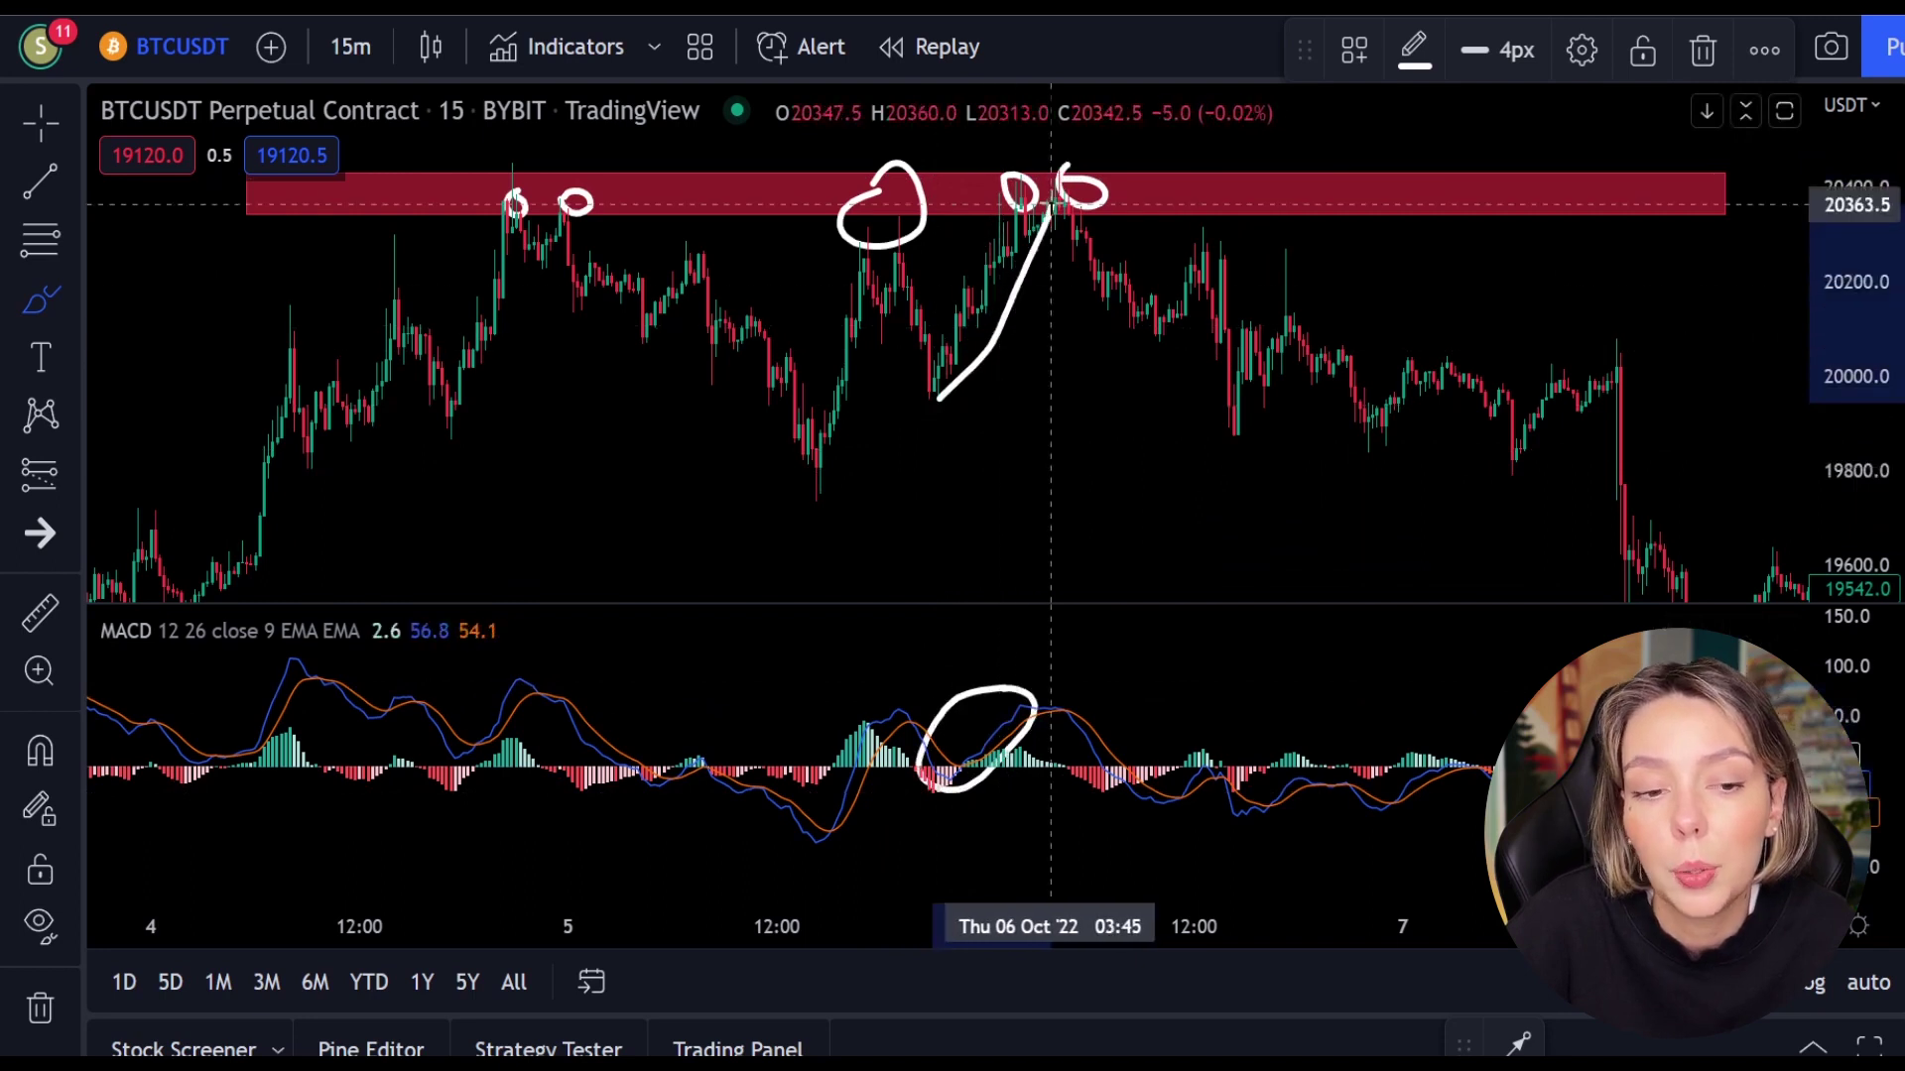
key("Delete")
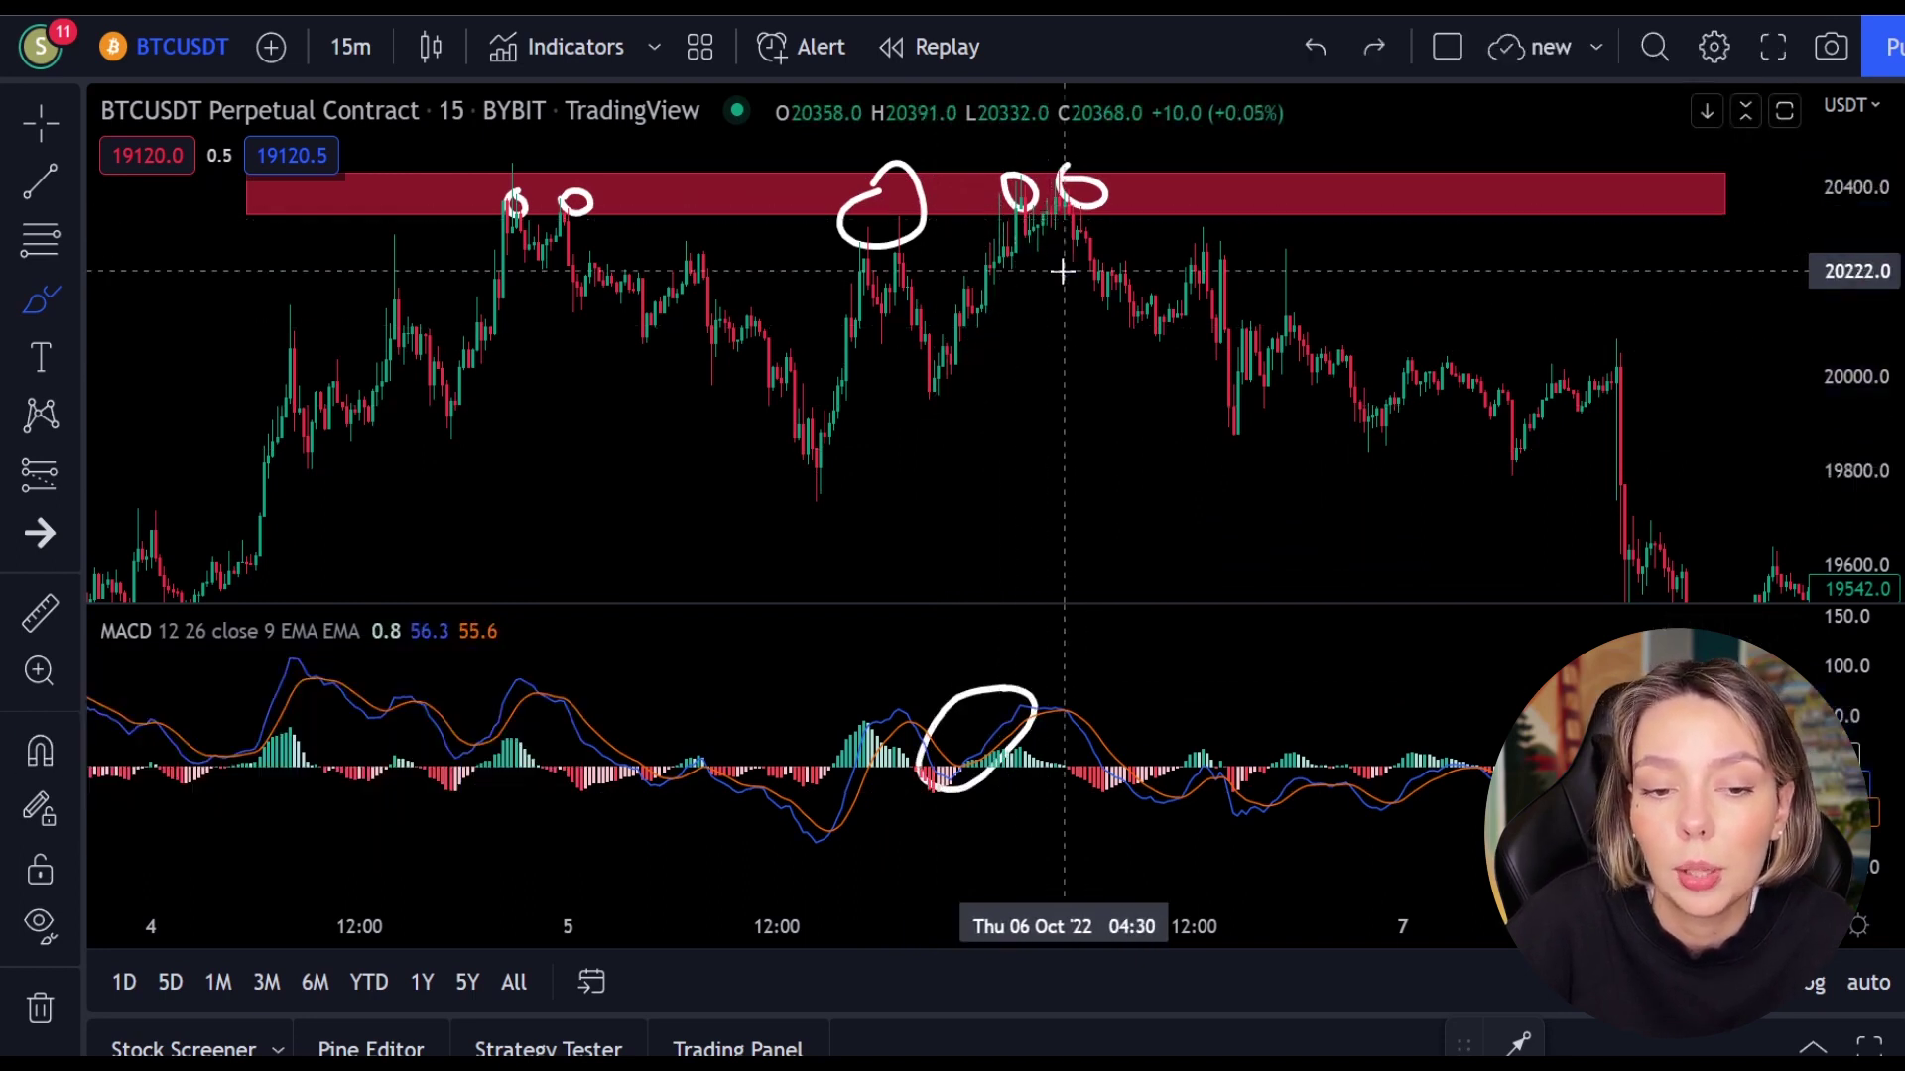
left_click_drag(1086, 697, 1051, 731)
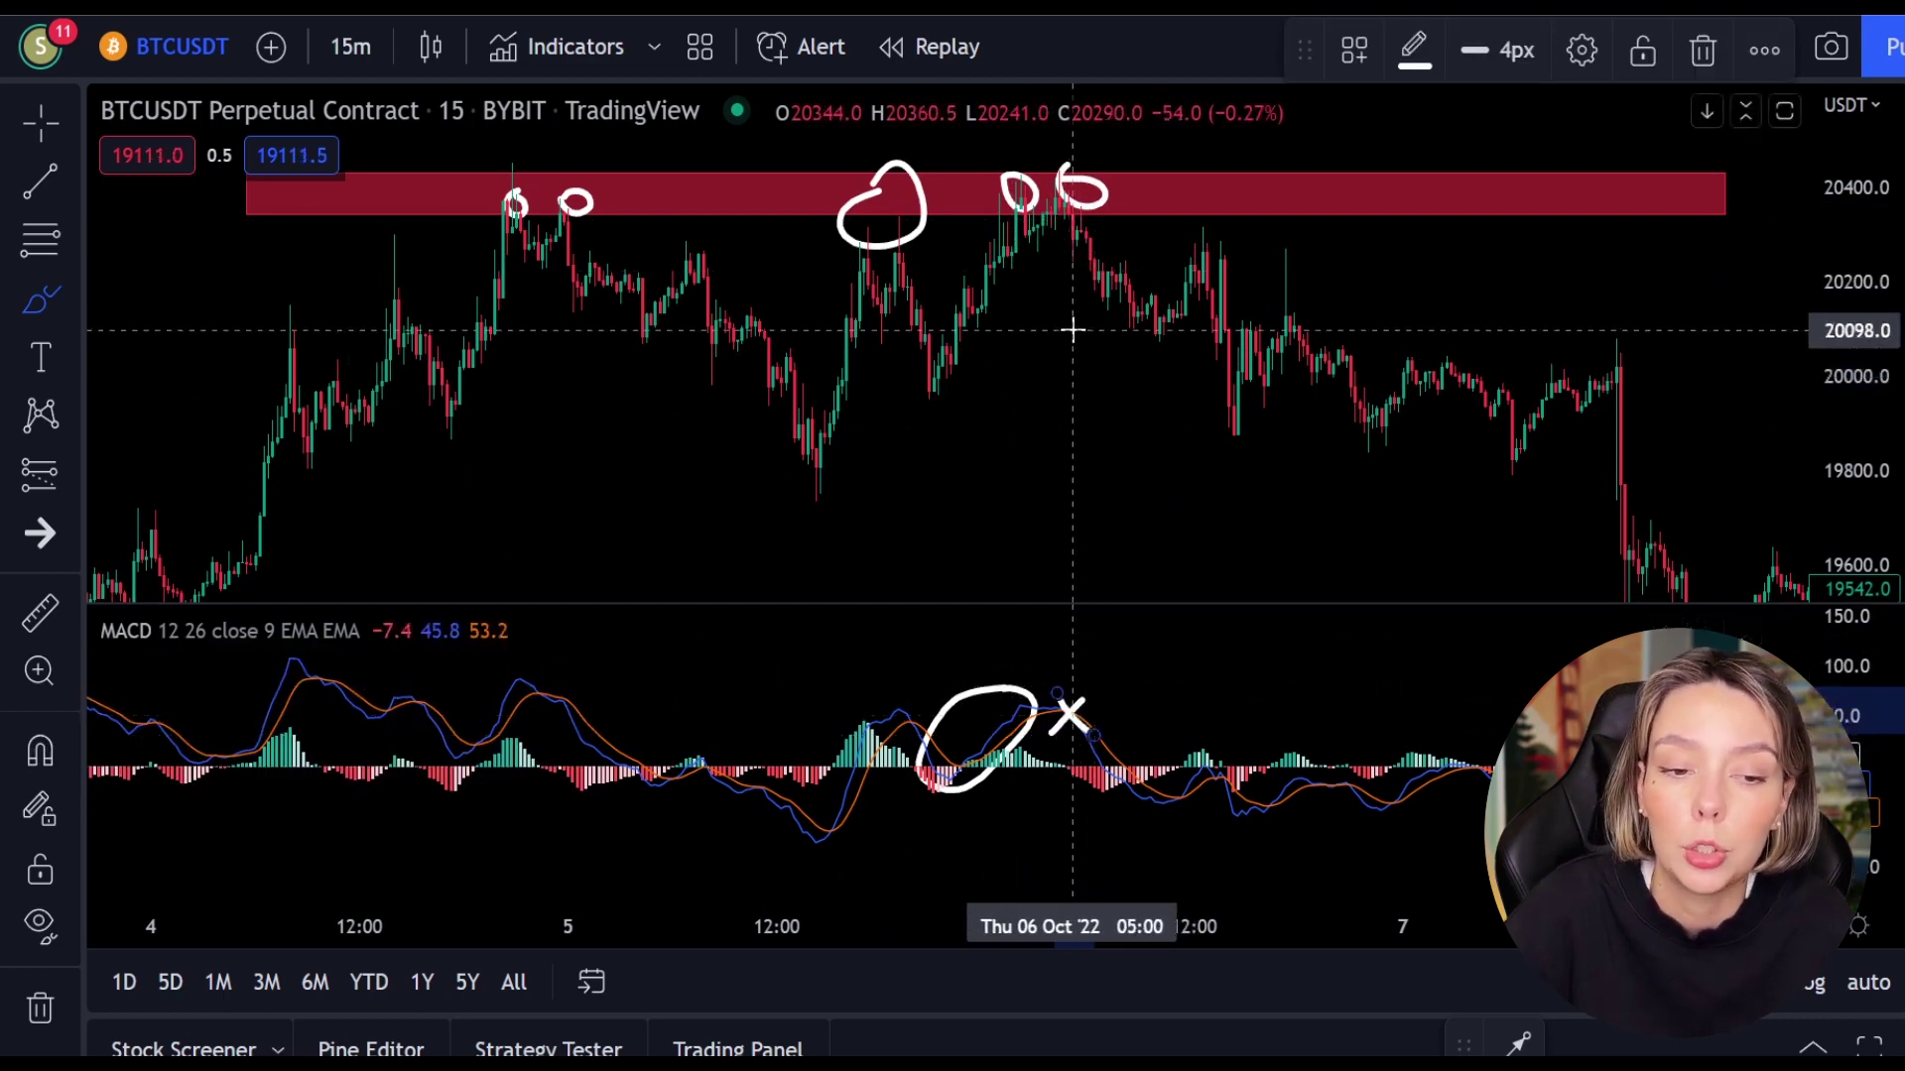
Place a Short Position at the 6 October 04:30 touch of the red zone, with stop at 20474.5 and target at 19502.0
left_click(48, 486)
left_click(50, 475)
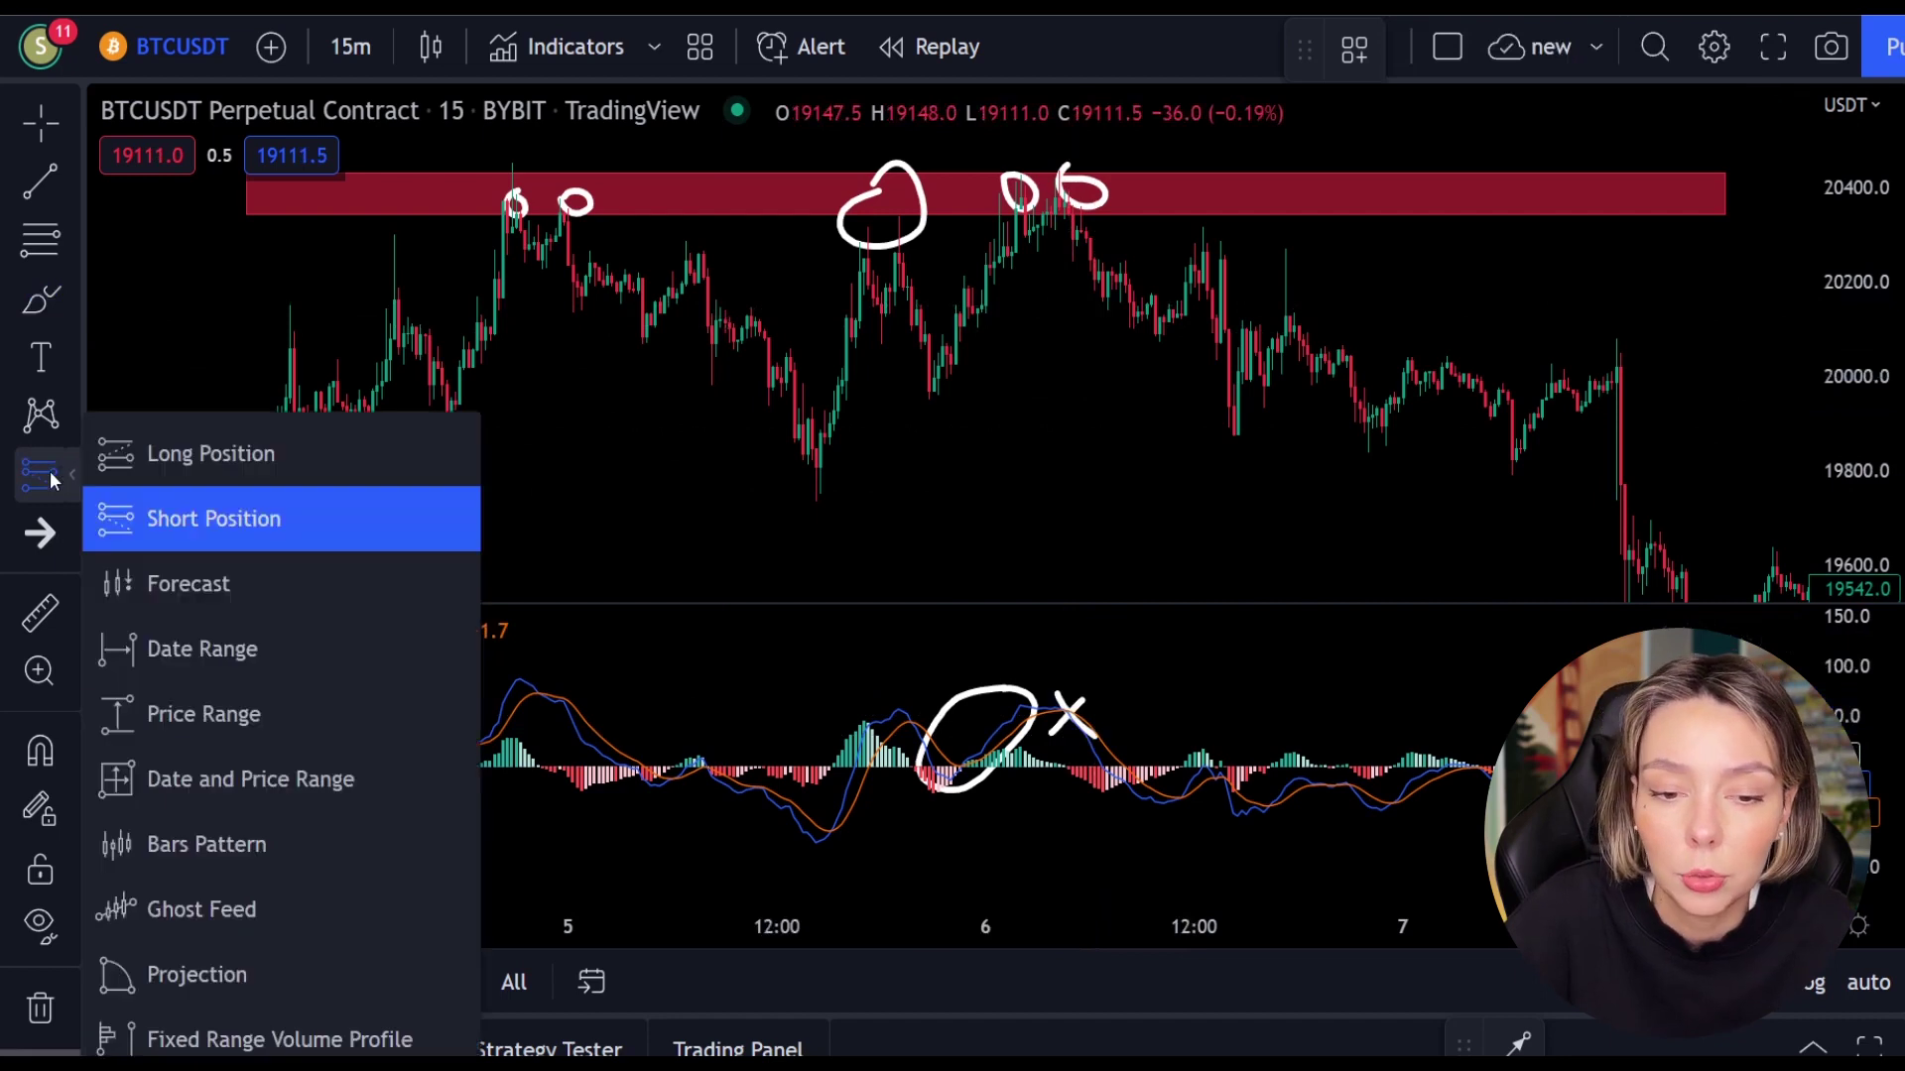
left_click(174, 519)
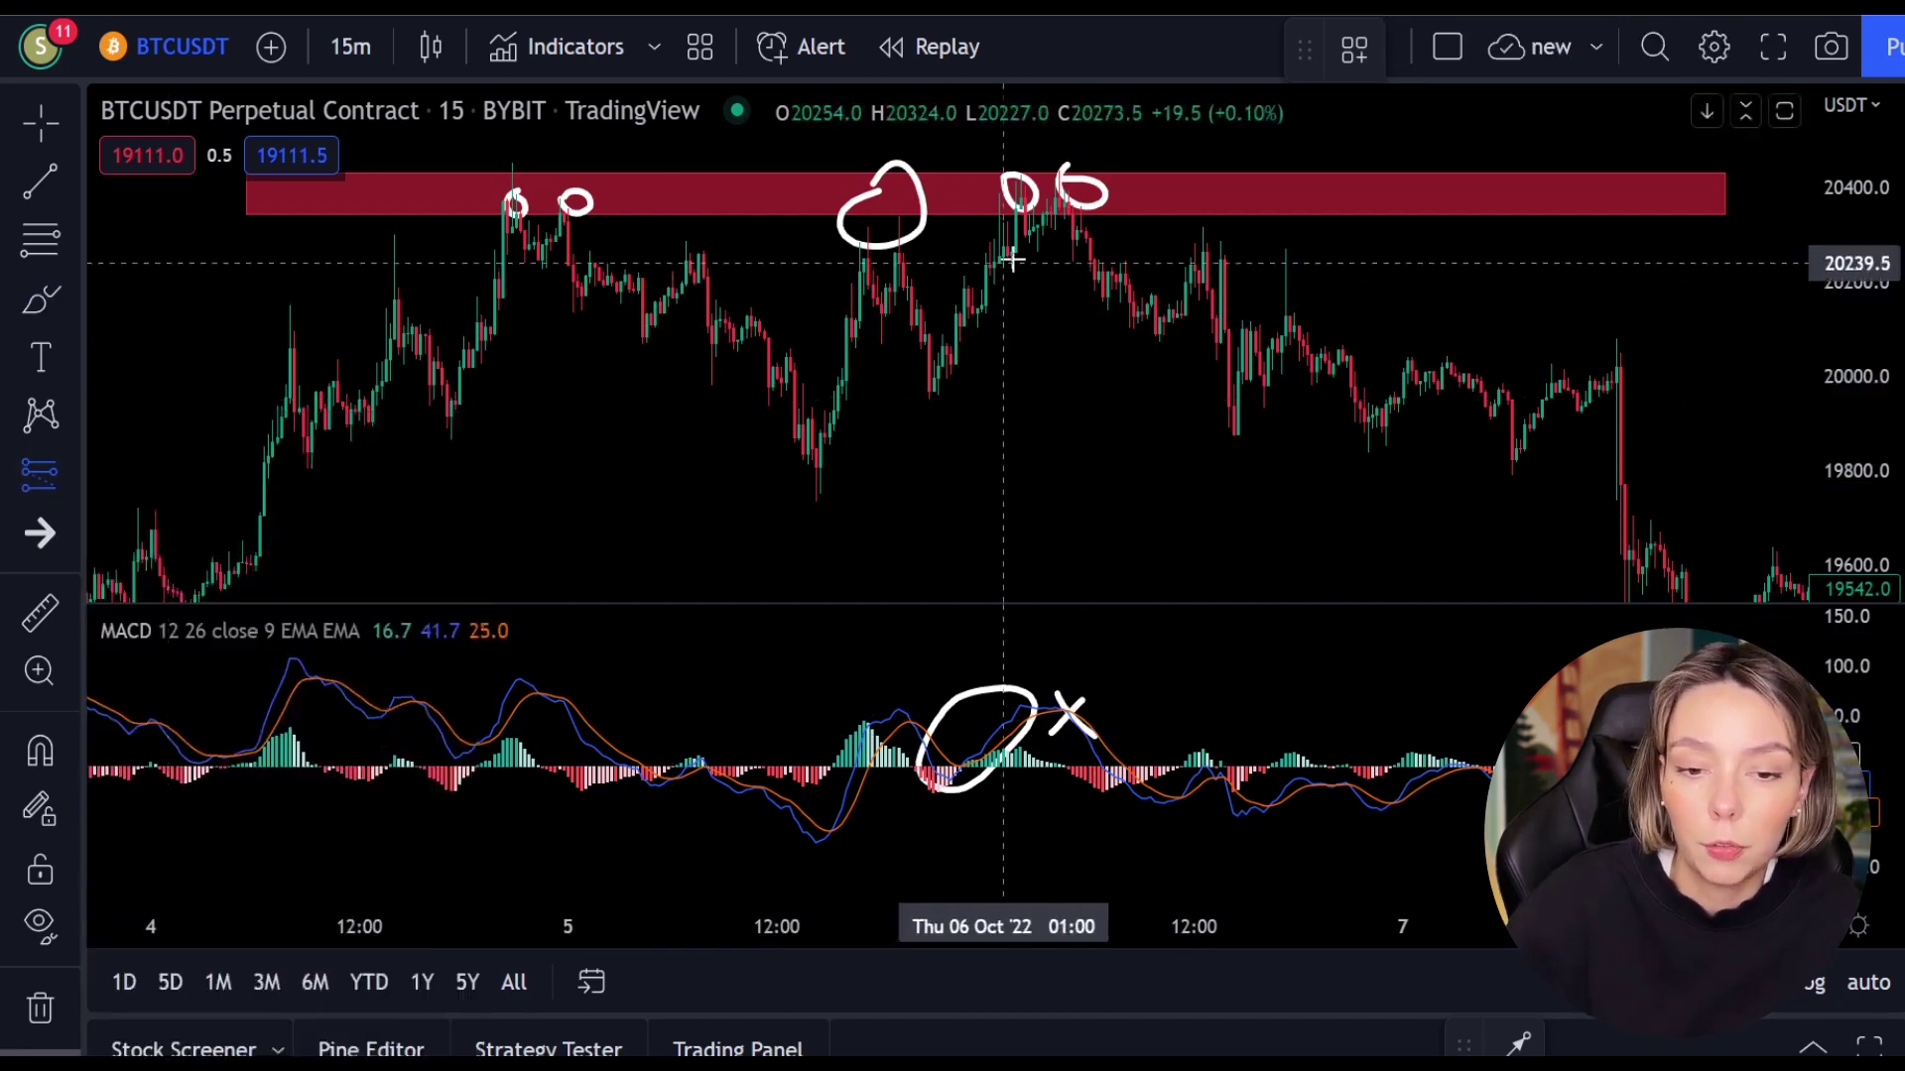
left_click(1063, 215)
left_click_drag(1868, 187, 1873, 280)
left_click_drag(1065, 148, 1064, 188)
left_click_drag(1065, 328, 1098, 562)
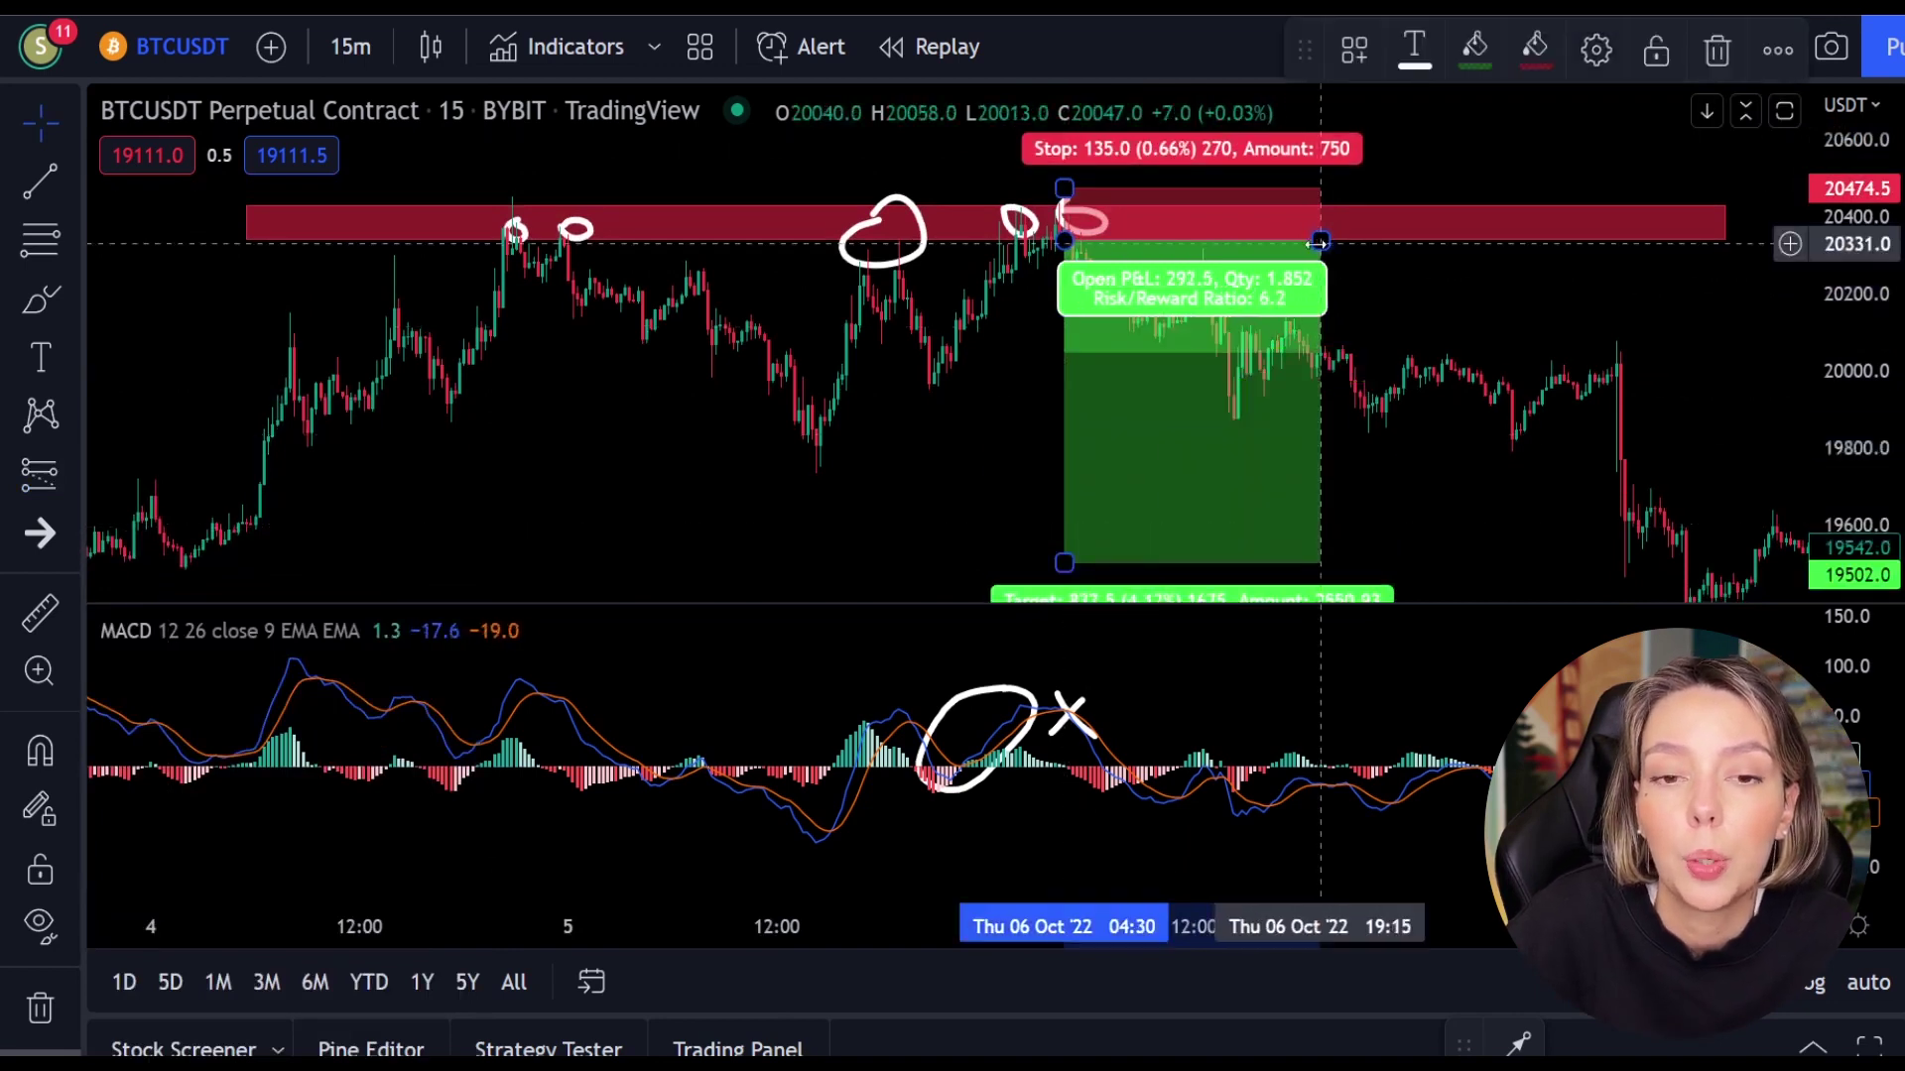
Lower the short position's target to 19341.0 and extend its time span past the 7 October price drop
left_click_drag(1320, 240, 1716, 240)
left_click_drag(975, 472, 642, 407)
left_click_drag(751, 498, 746, 559)
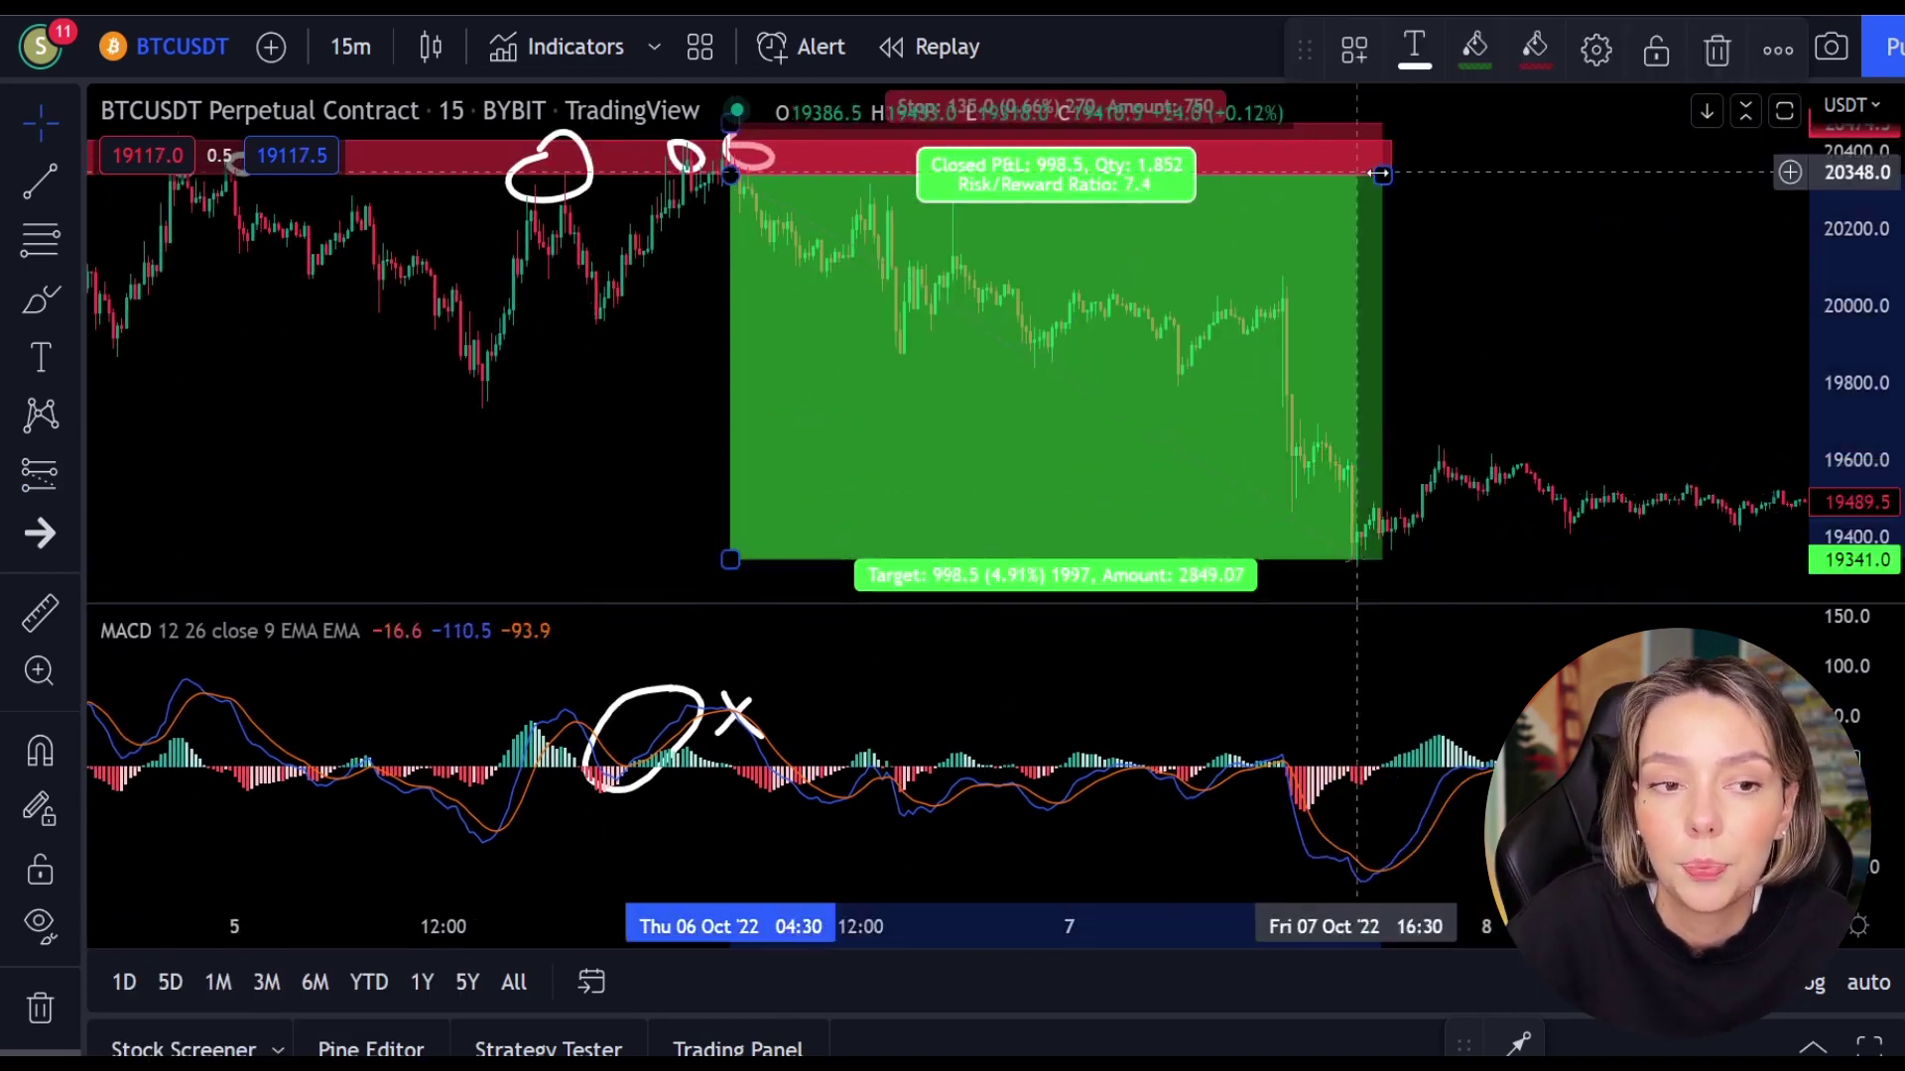
left_click_drag(1383, 174, 1756, 175)
left_click(587, 435)
left_click_drag(1169, 938, 1391, 938)
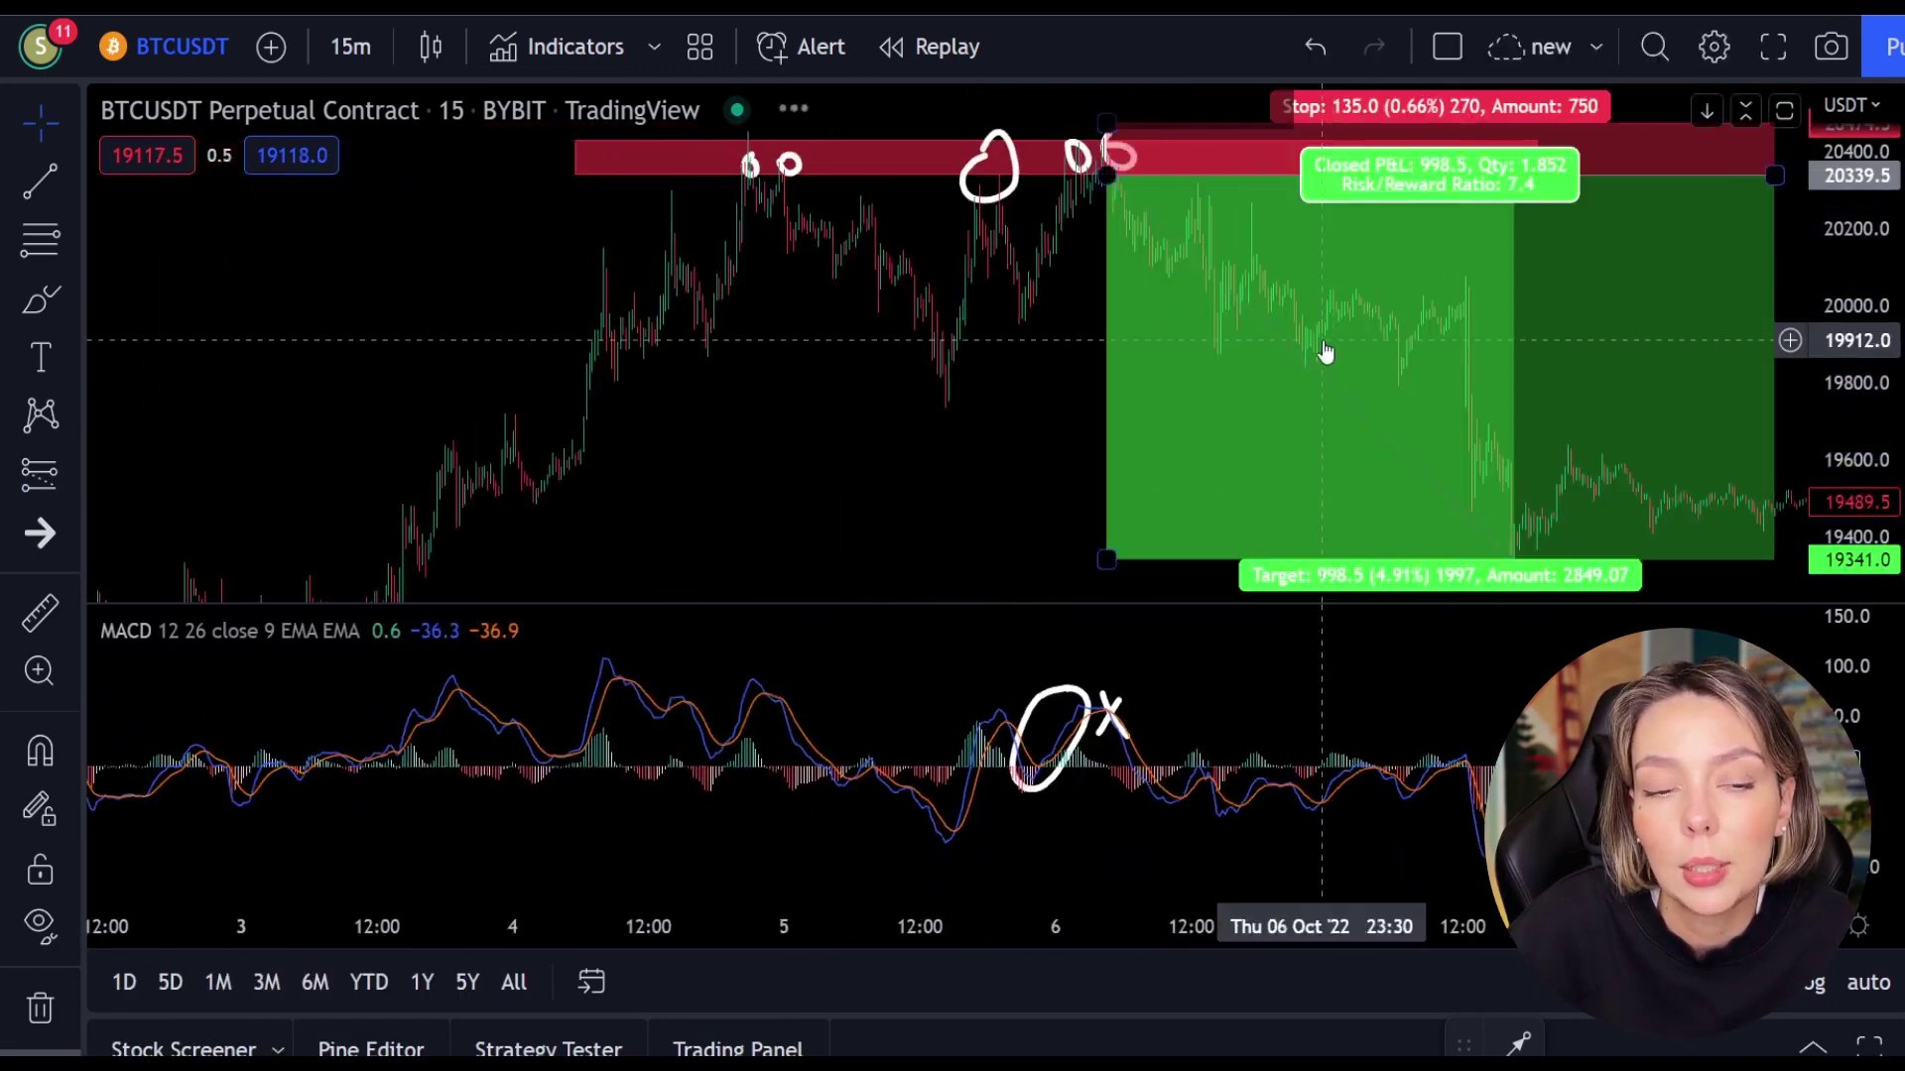
left_click_drag(999, 425, 783, 452)
scroll(1273, 635, "up", 4)
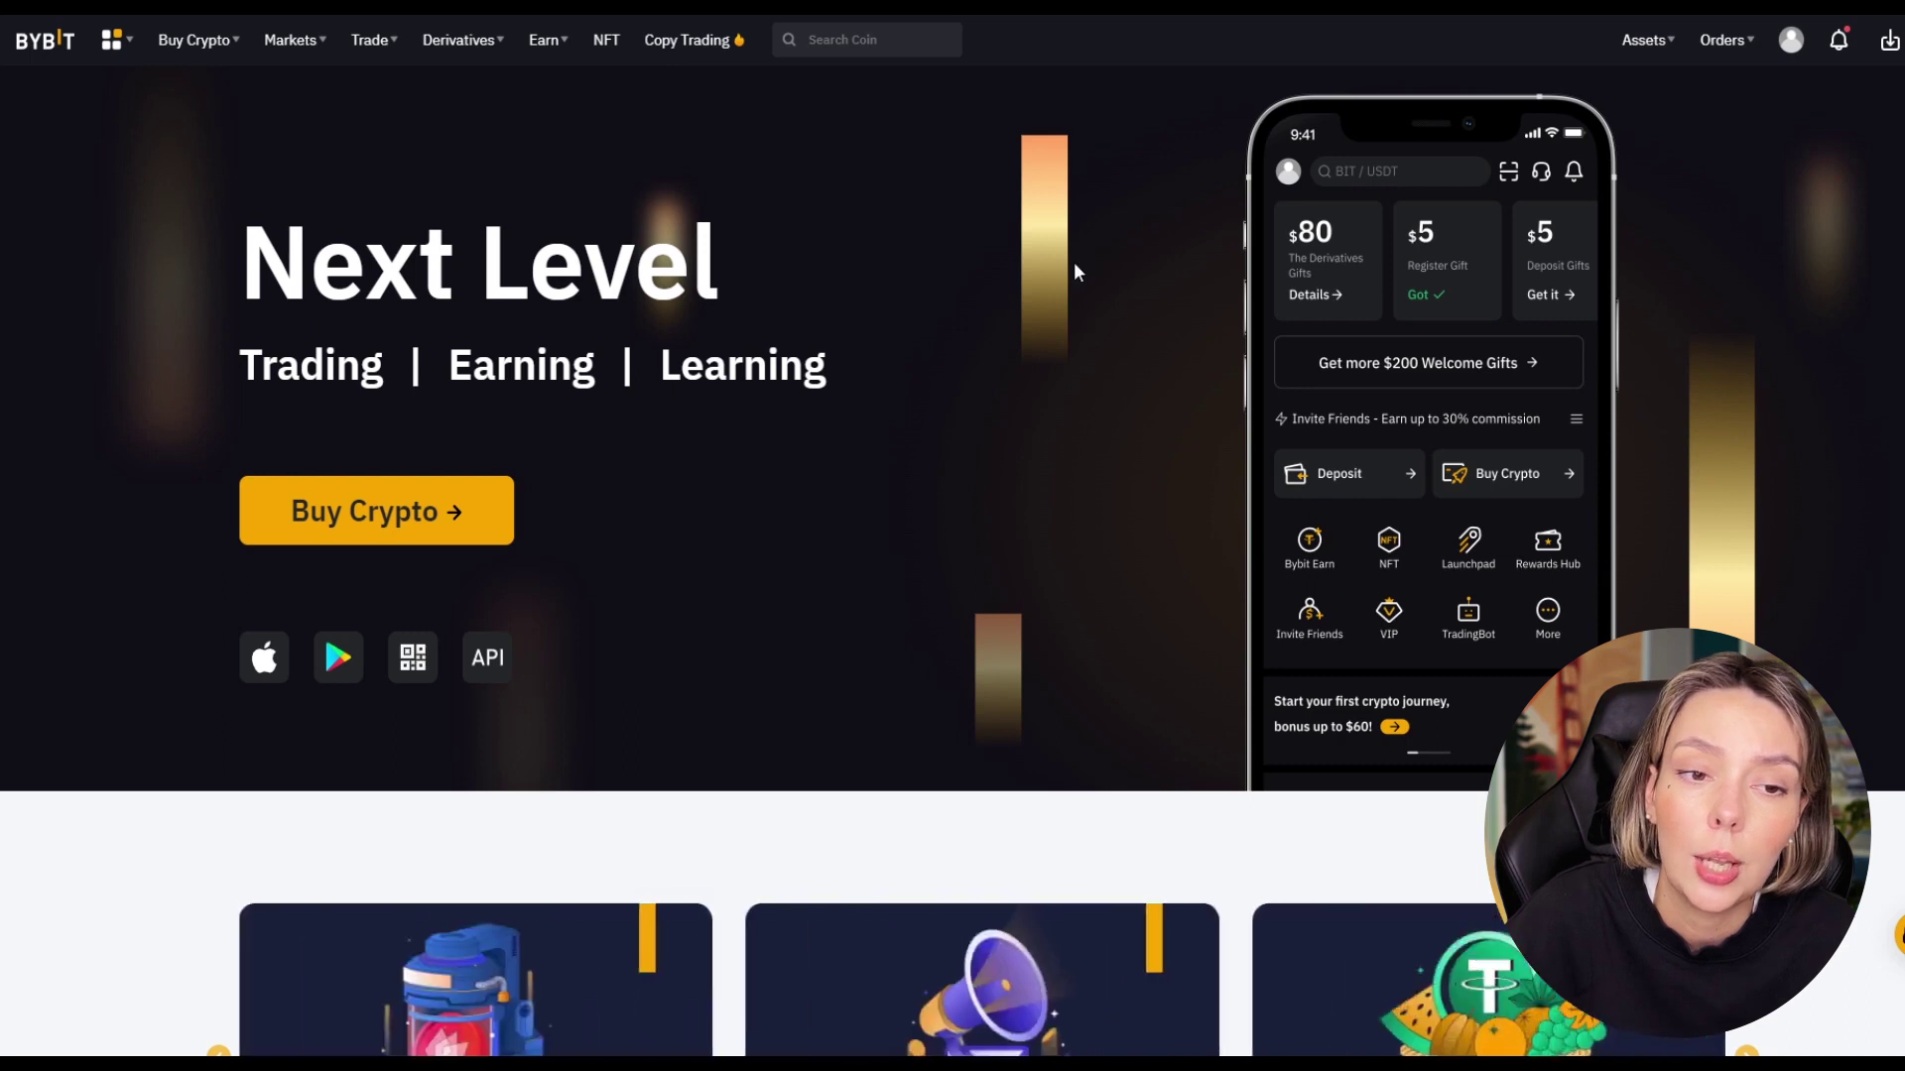
Switch to the Bybit website and look through the home page's promotions and trading opportunity lists
scroll(1074, 261, "down", 4)
scroll(1066, 323, "down", 10)
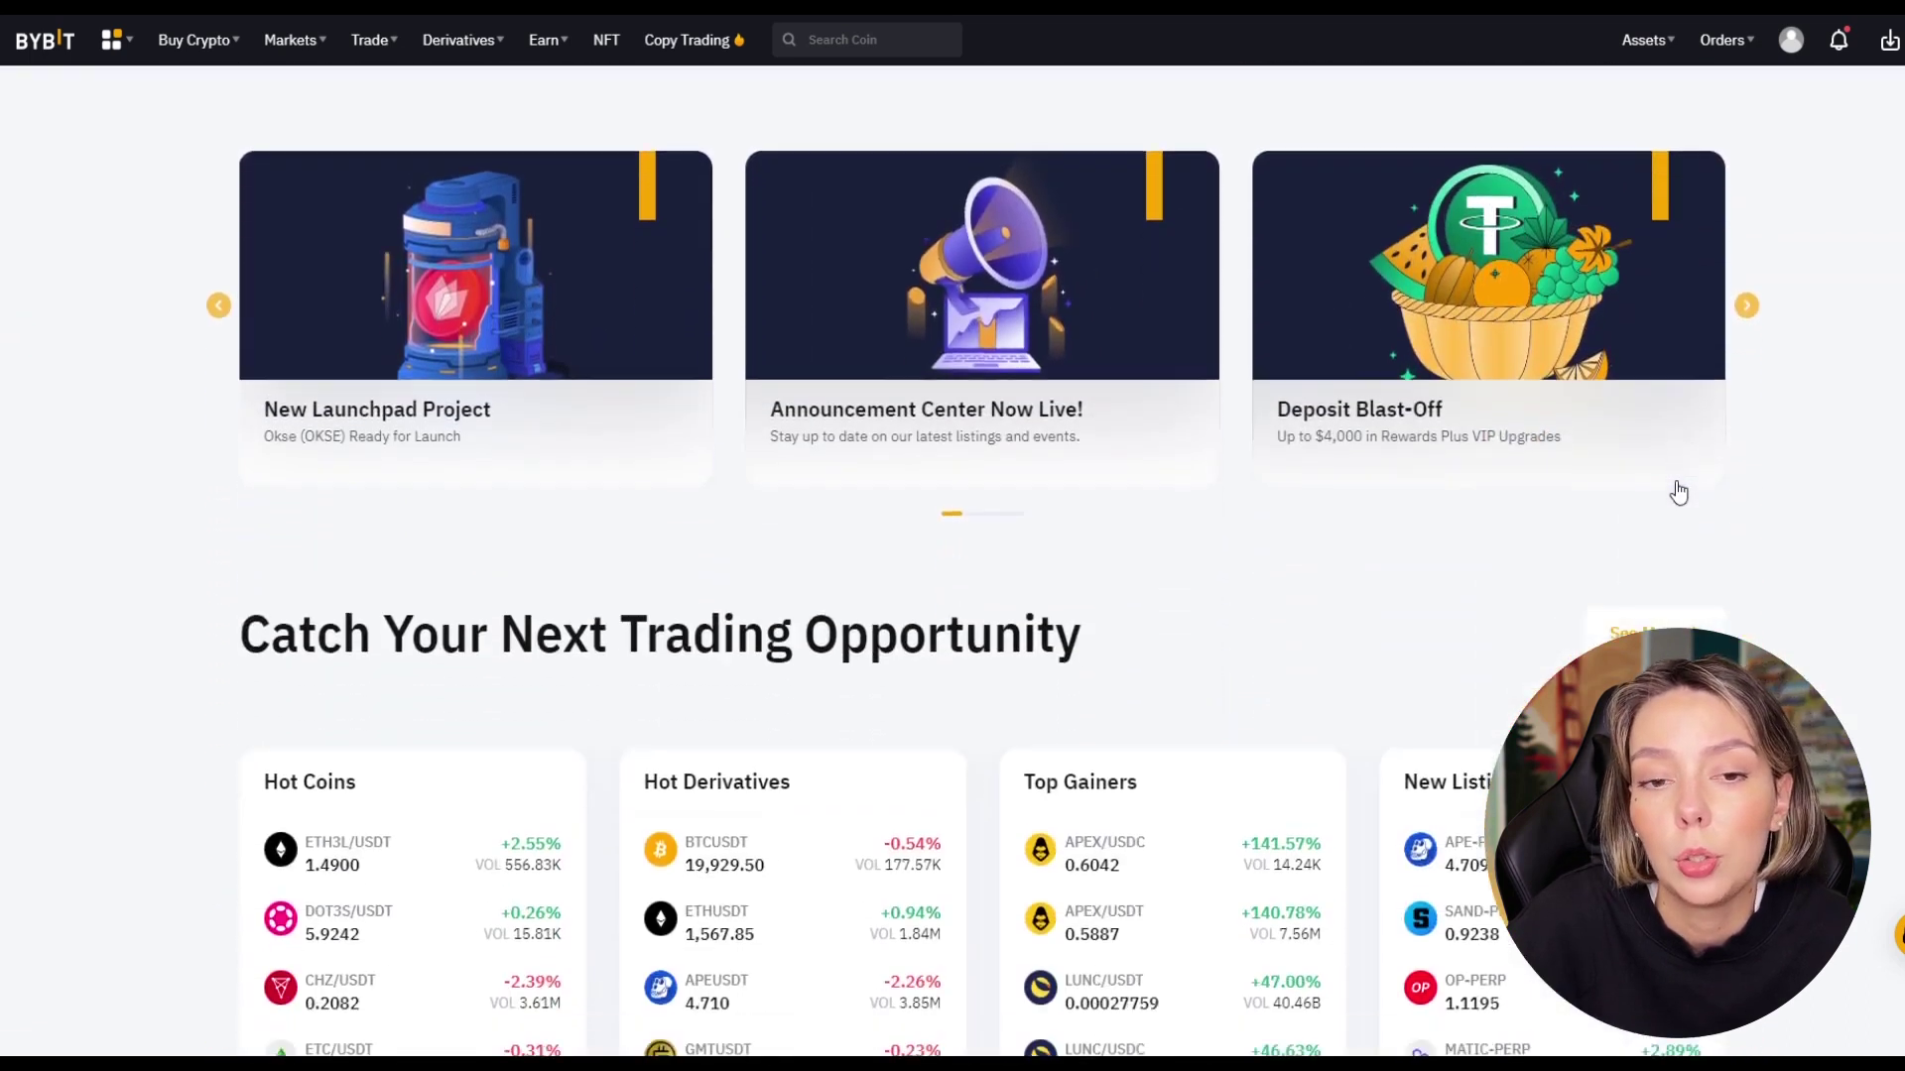
scroll(1677, 490, "down", 5)
scroll(1676, 474, "up", 20)
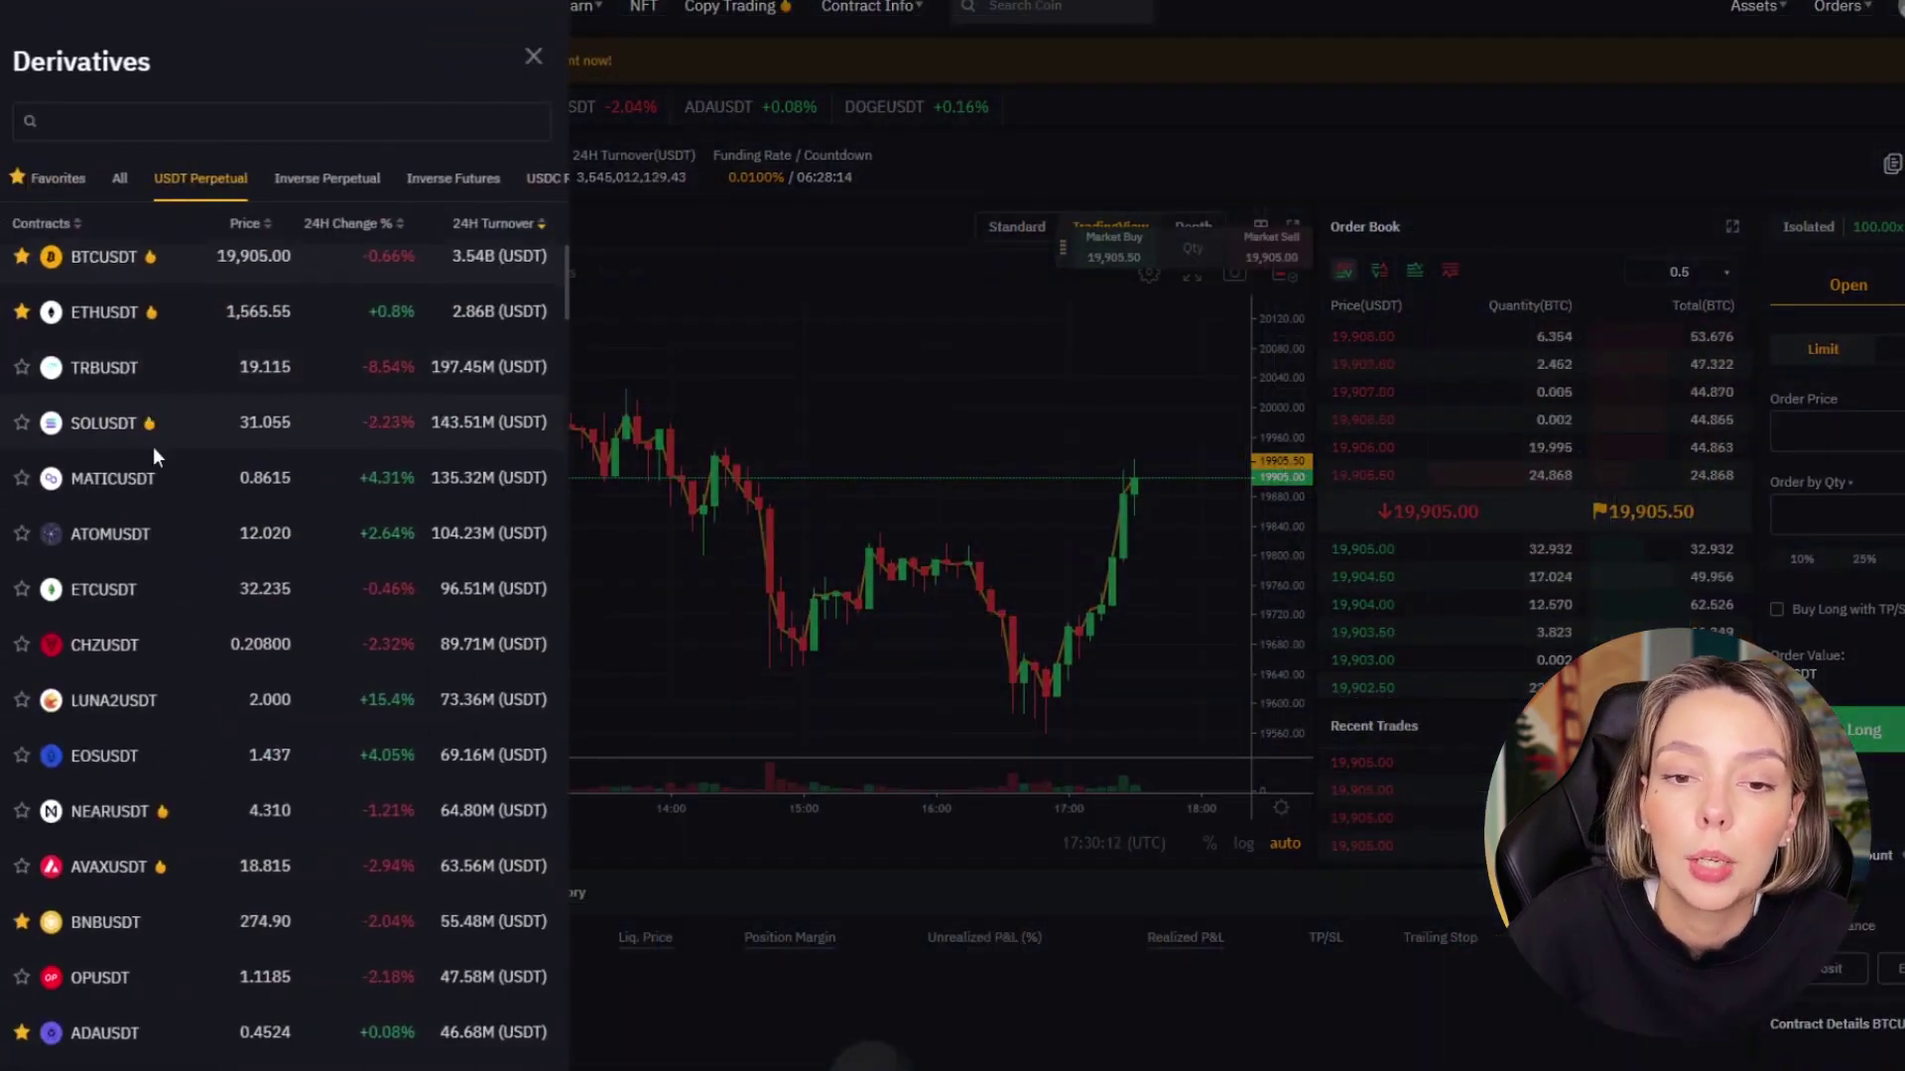
Browse the USDT Perpetual contracts in the Derivatives list
scroll(157, 467, "down", 20)
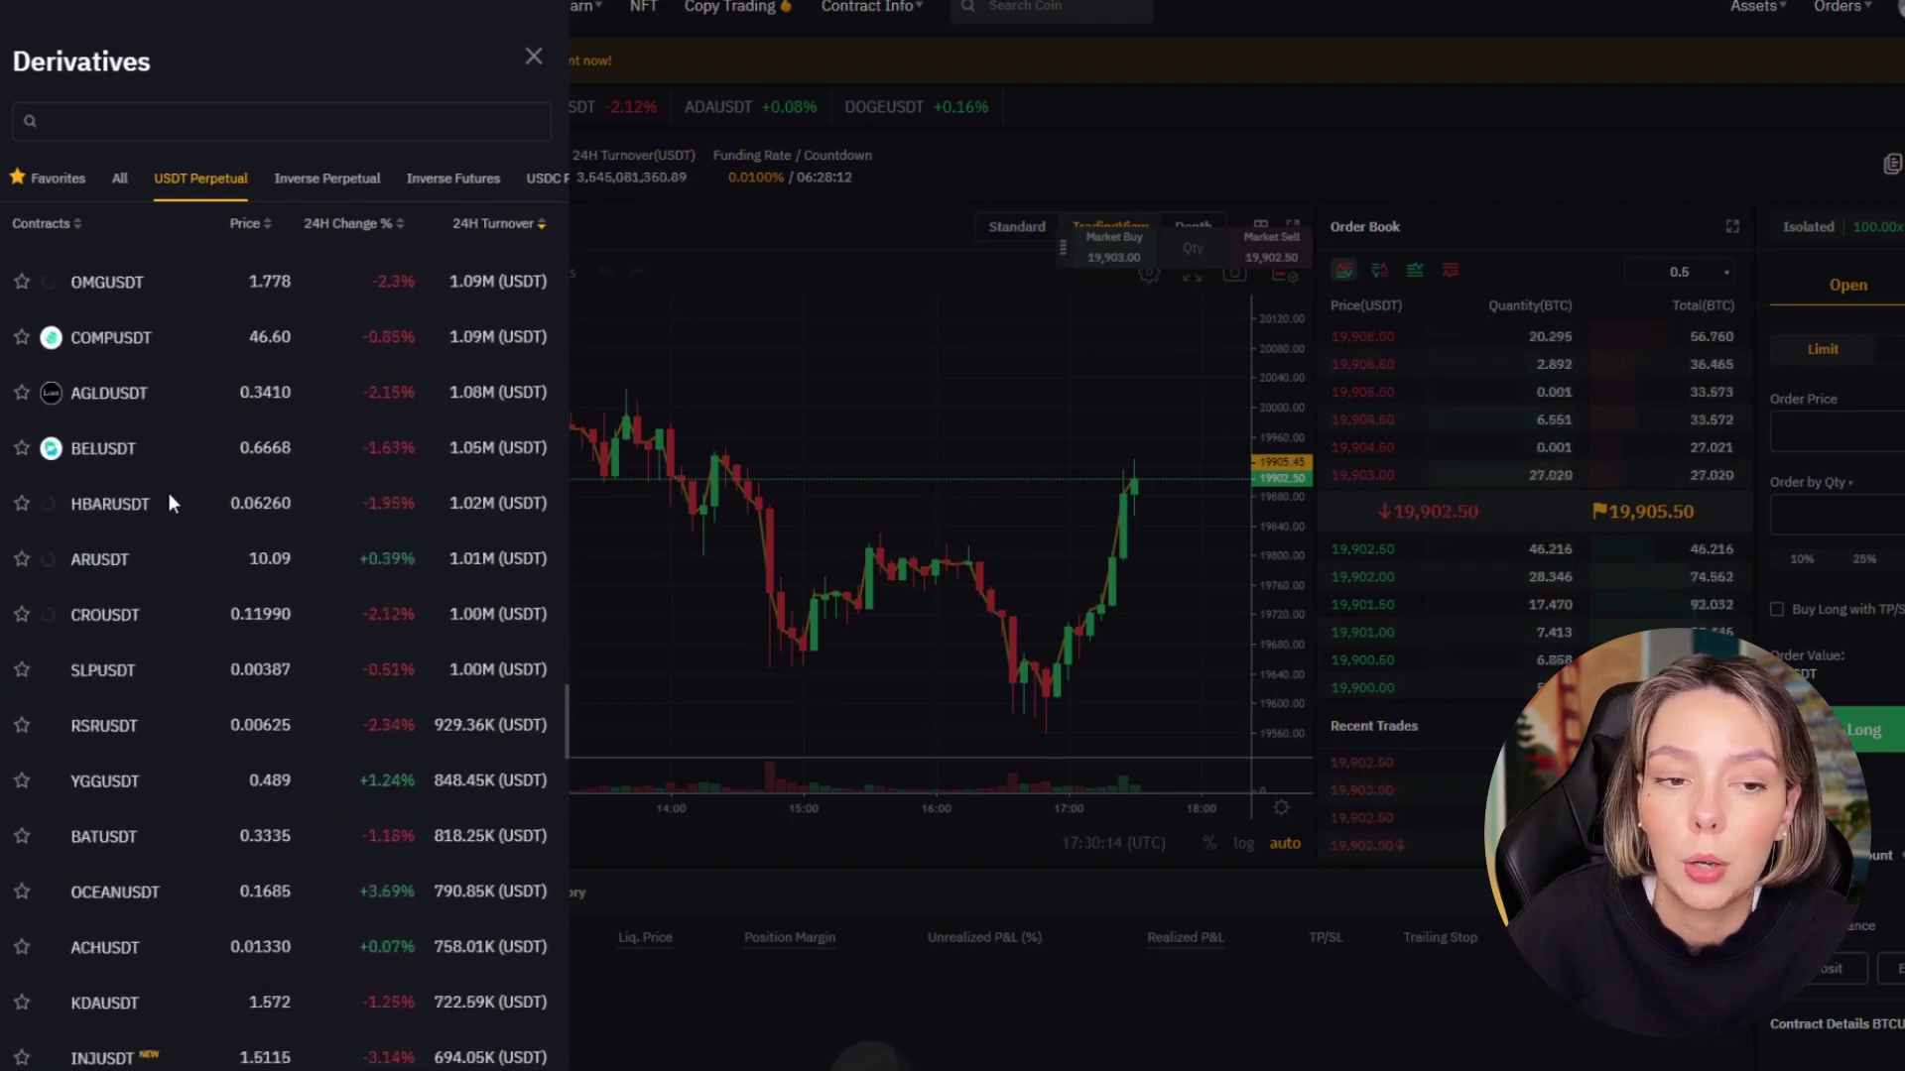
scroll(168, 492, "down", 10)
Reduce the long leverage from the maximum in the Isolated margin mode settings for BTCUSDT
left_click(718, 496)
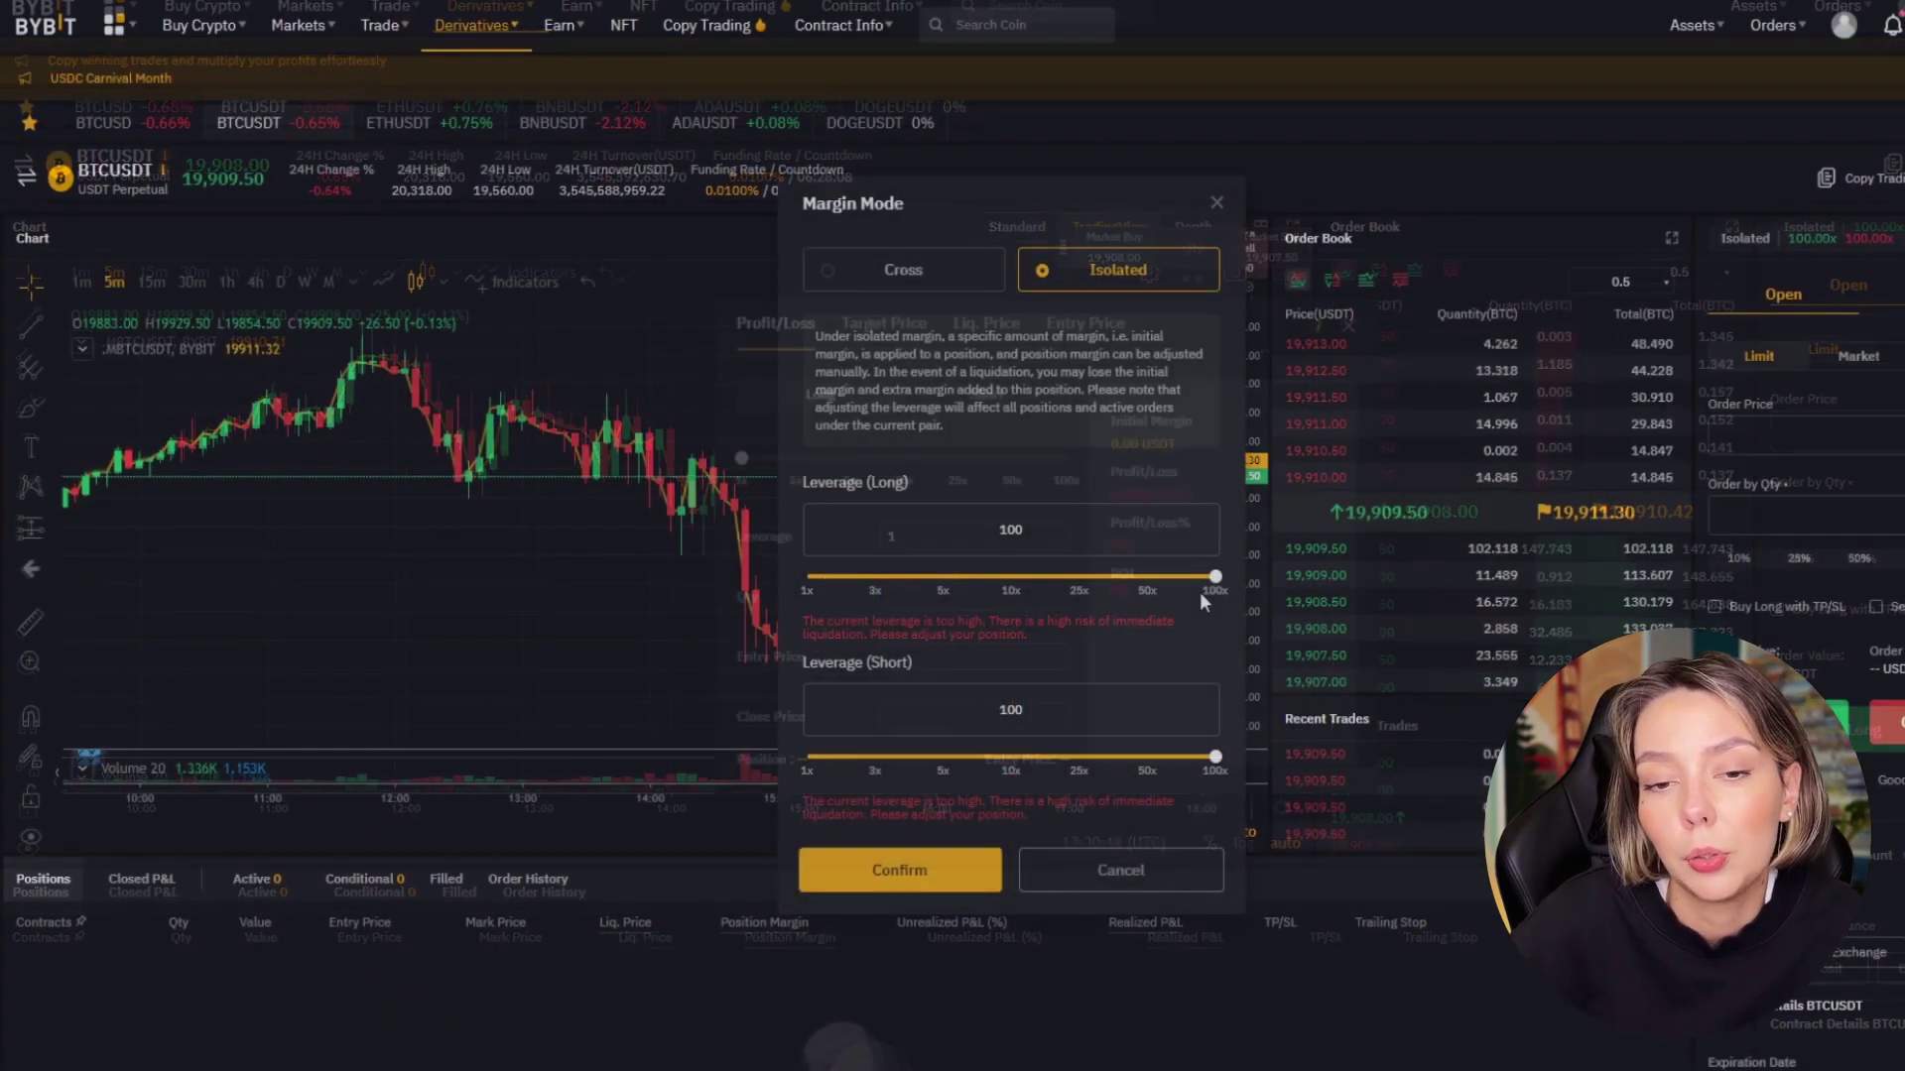
left_click_drag(1206, 580, 983, 577)
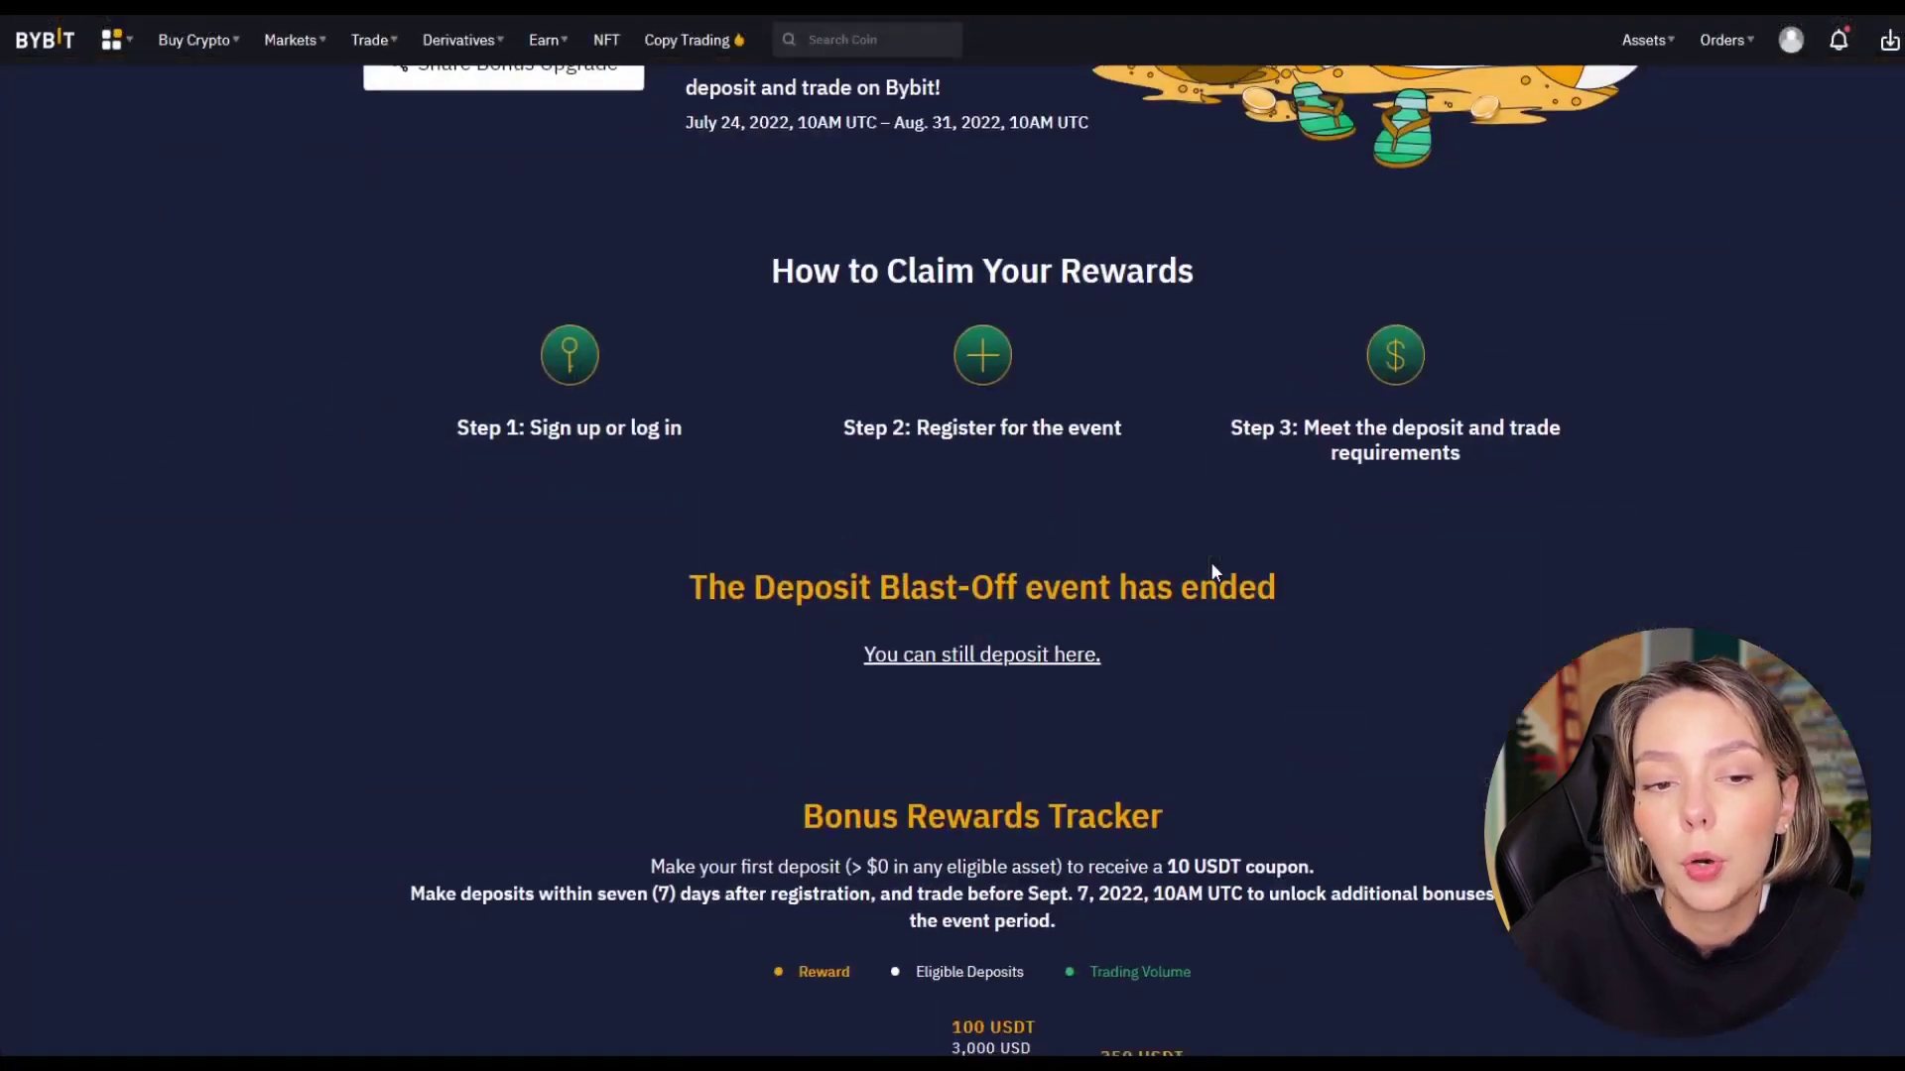
Examine the headline offer of the Deposit Blast-Off: Summer Reloaded promotion
scroll(1010, 512, "up", 5)
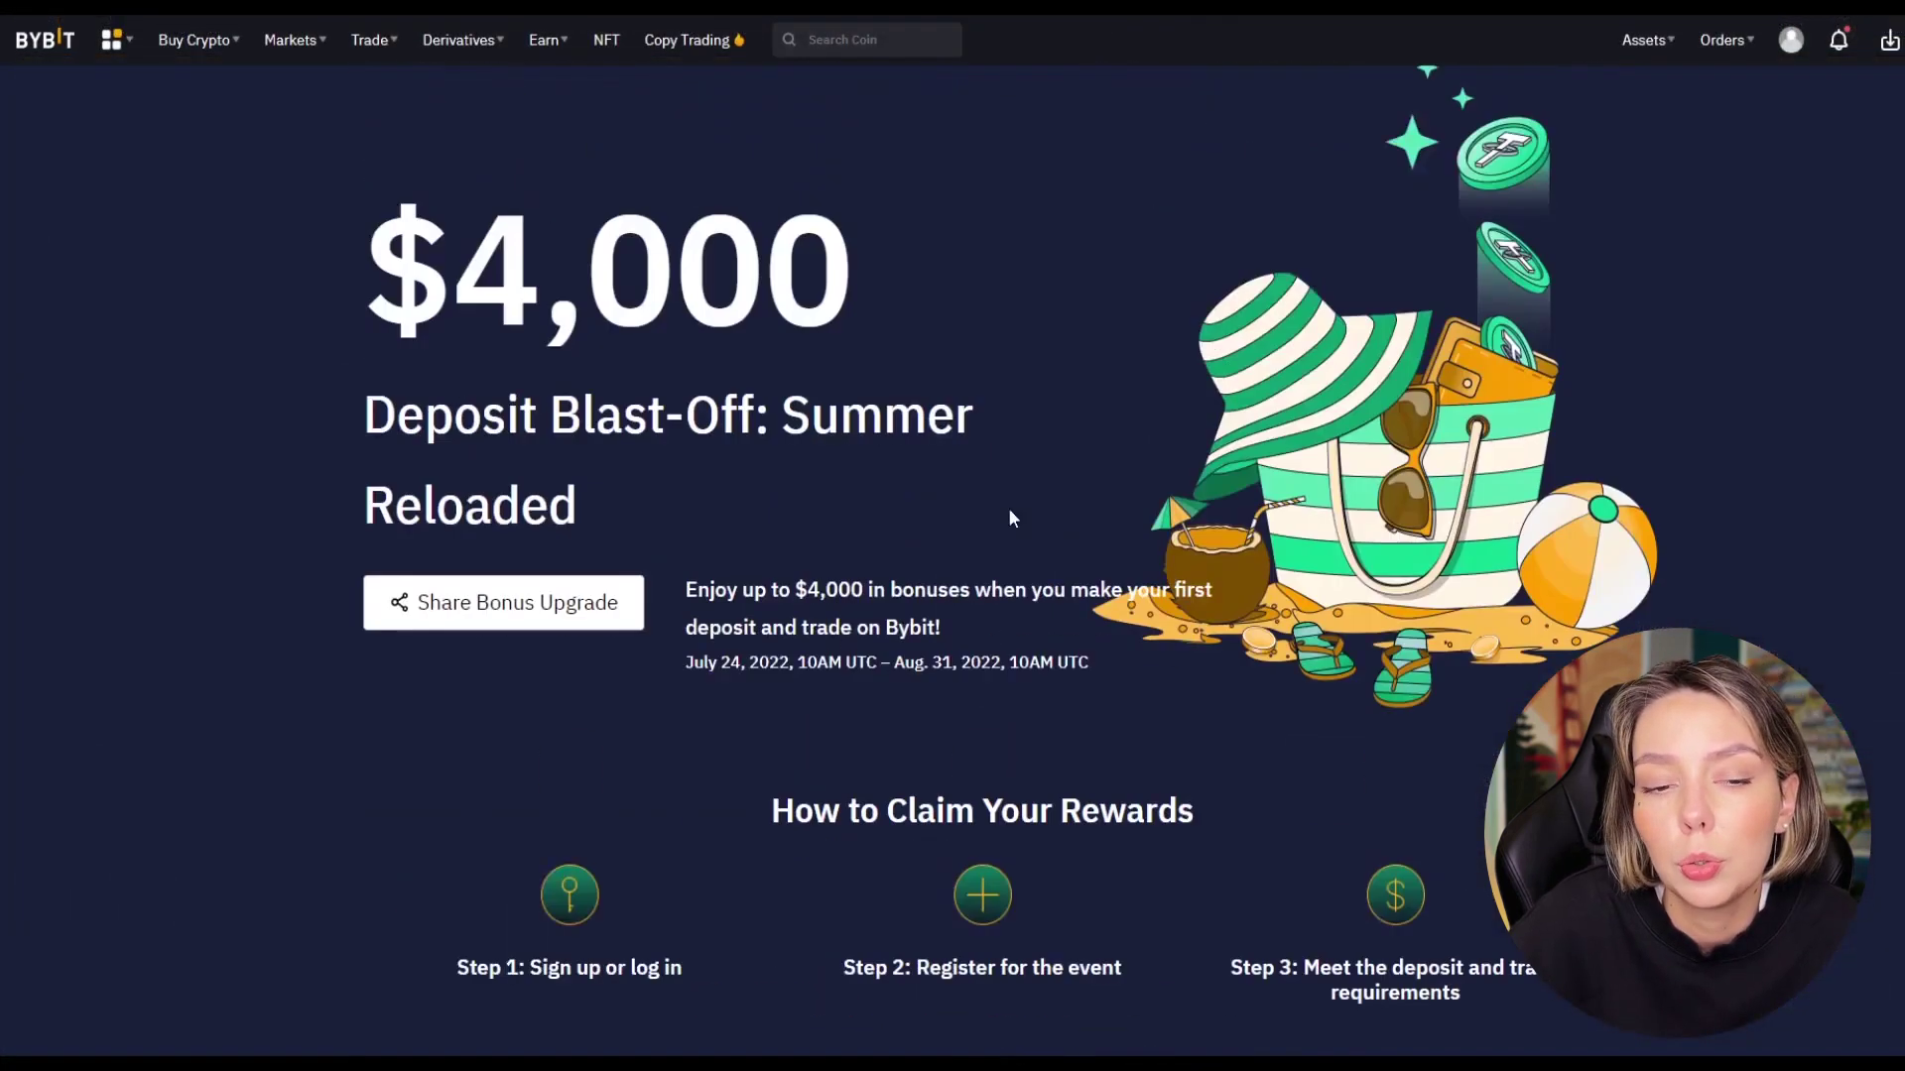
left_click_drag(495, 272, 944, 302)
left_click(1129, 402)
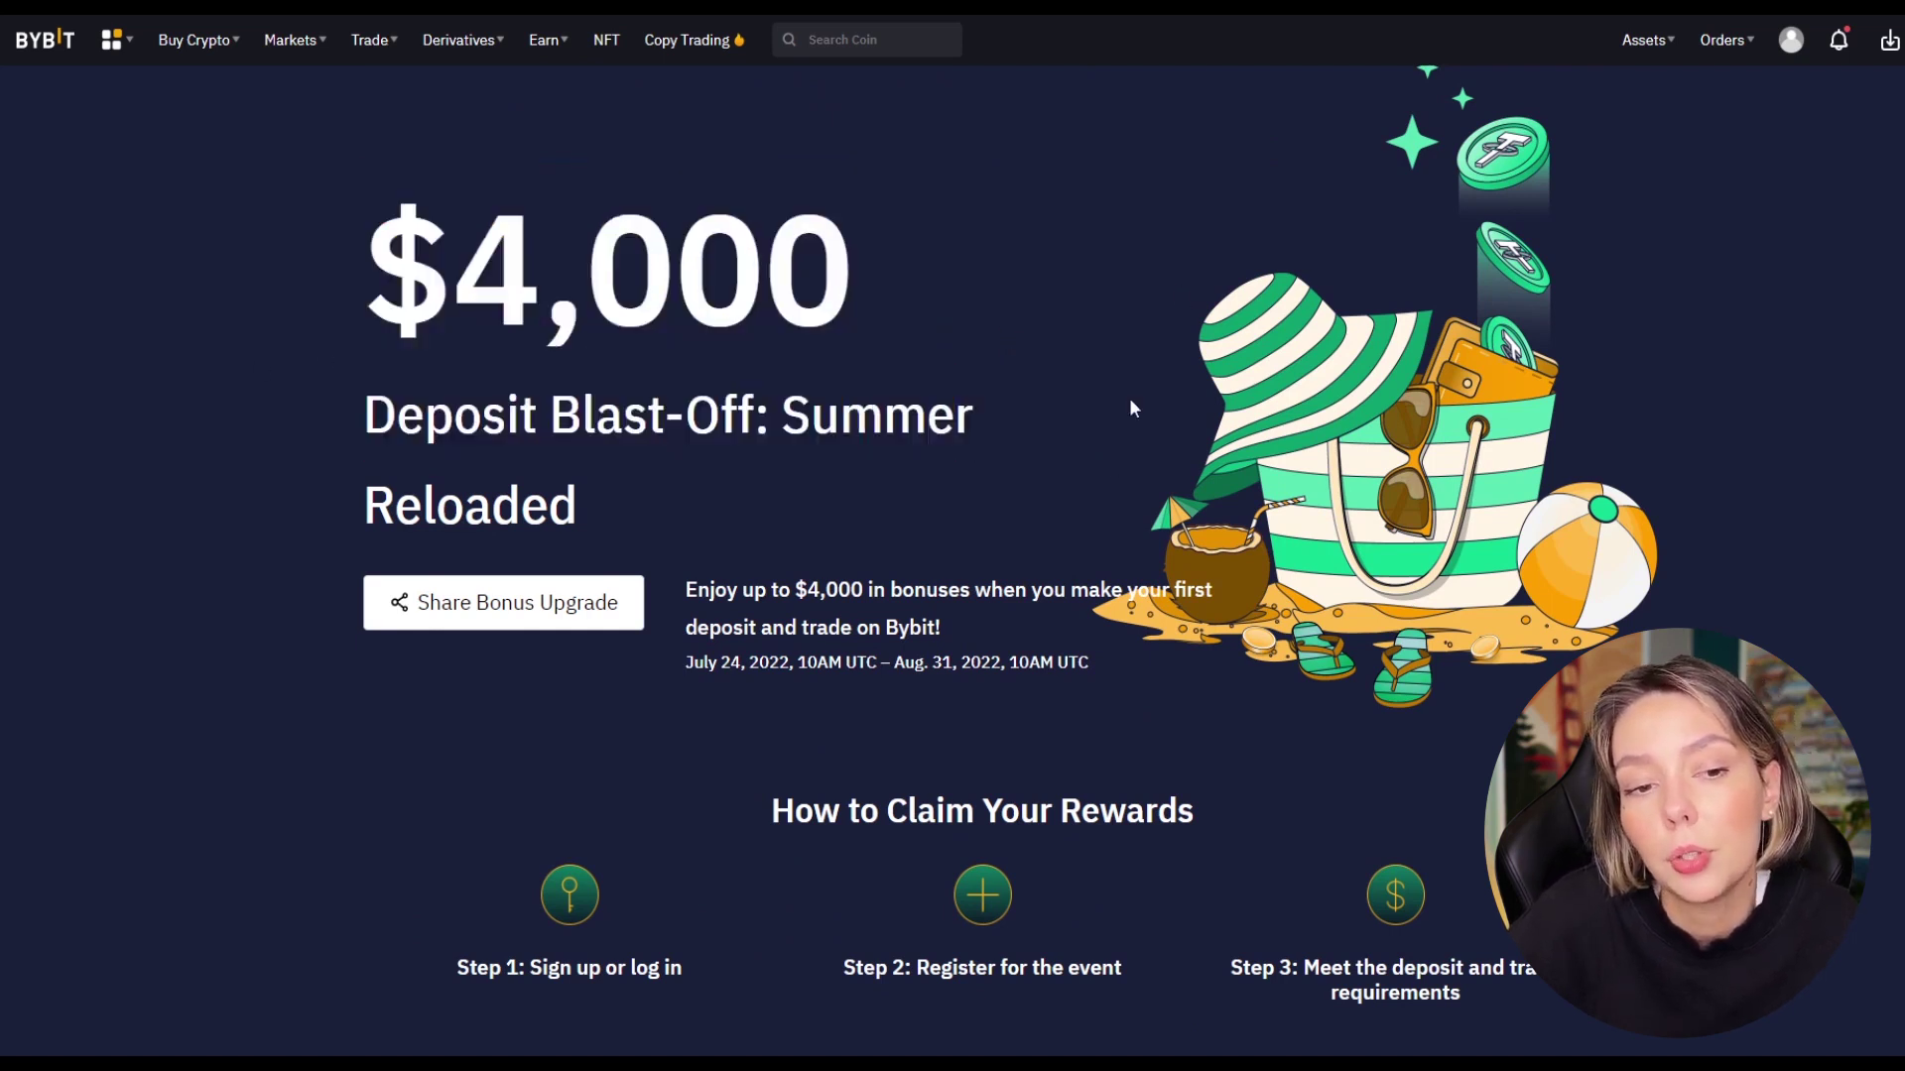
Examine the Bonus Rewards Tracker's deposit and trading volume tiers and the promotion's Terms & Conditions
scroll(1107, 501, "down", 6)
scroll(1228, 650, "down", 5)
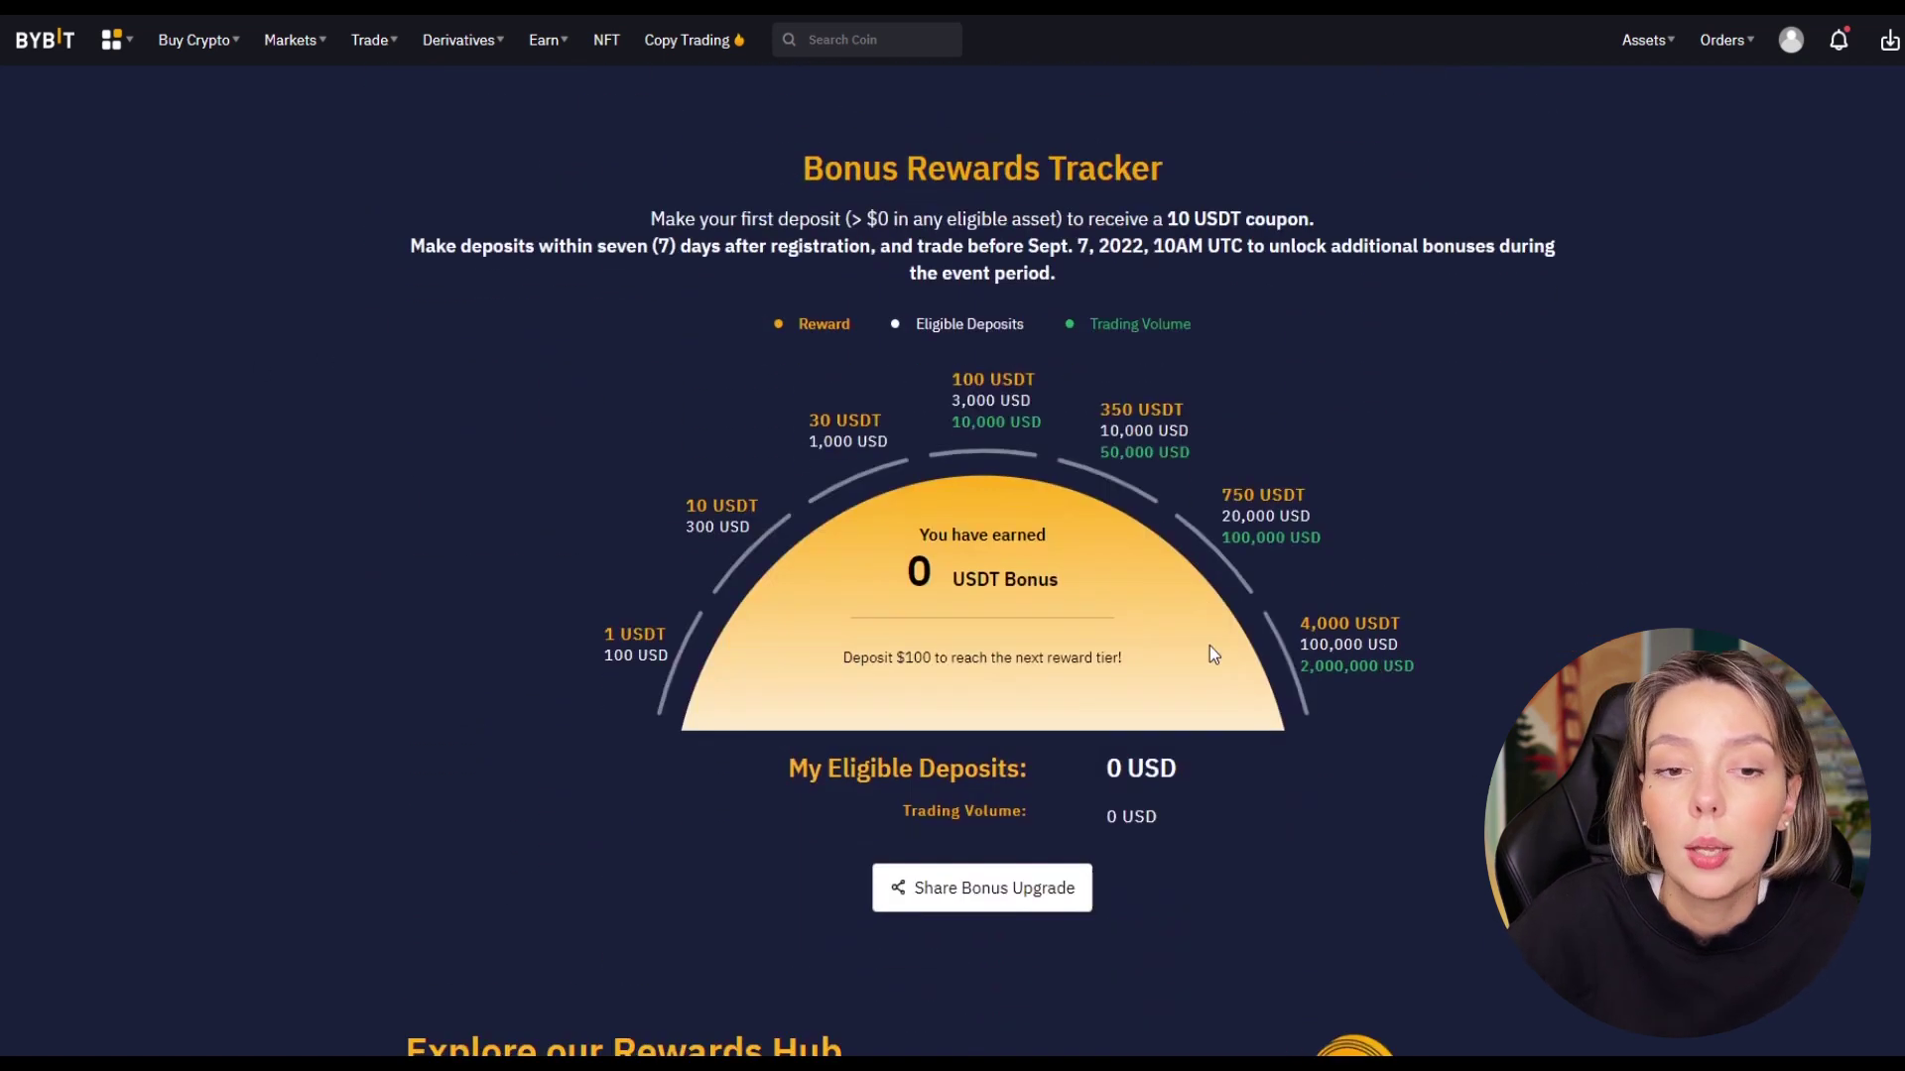
left_click_drag(1053, 398, 1054, 426)
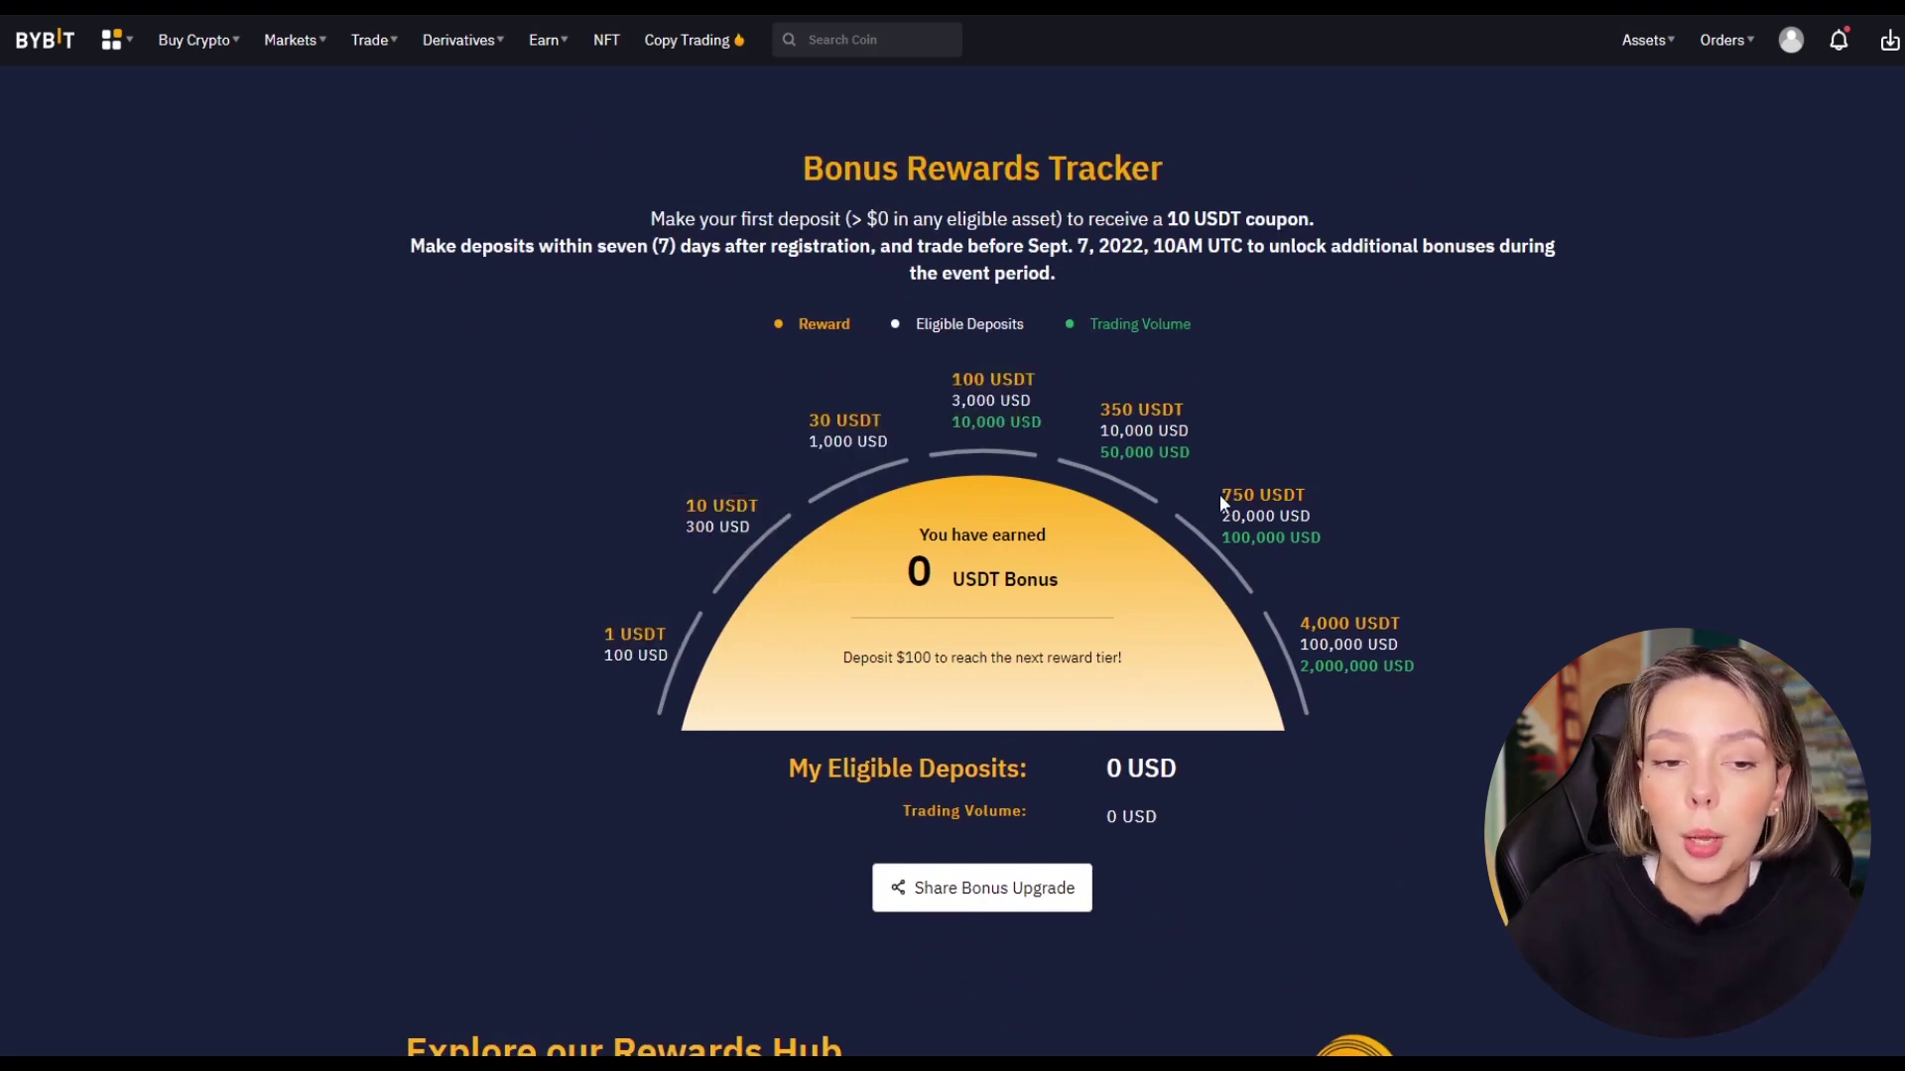
left_click_drag(1220, 496, 1341, 526)
left_click(1342, 527)
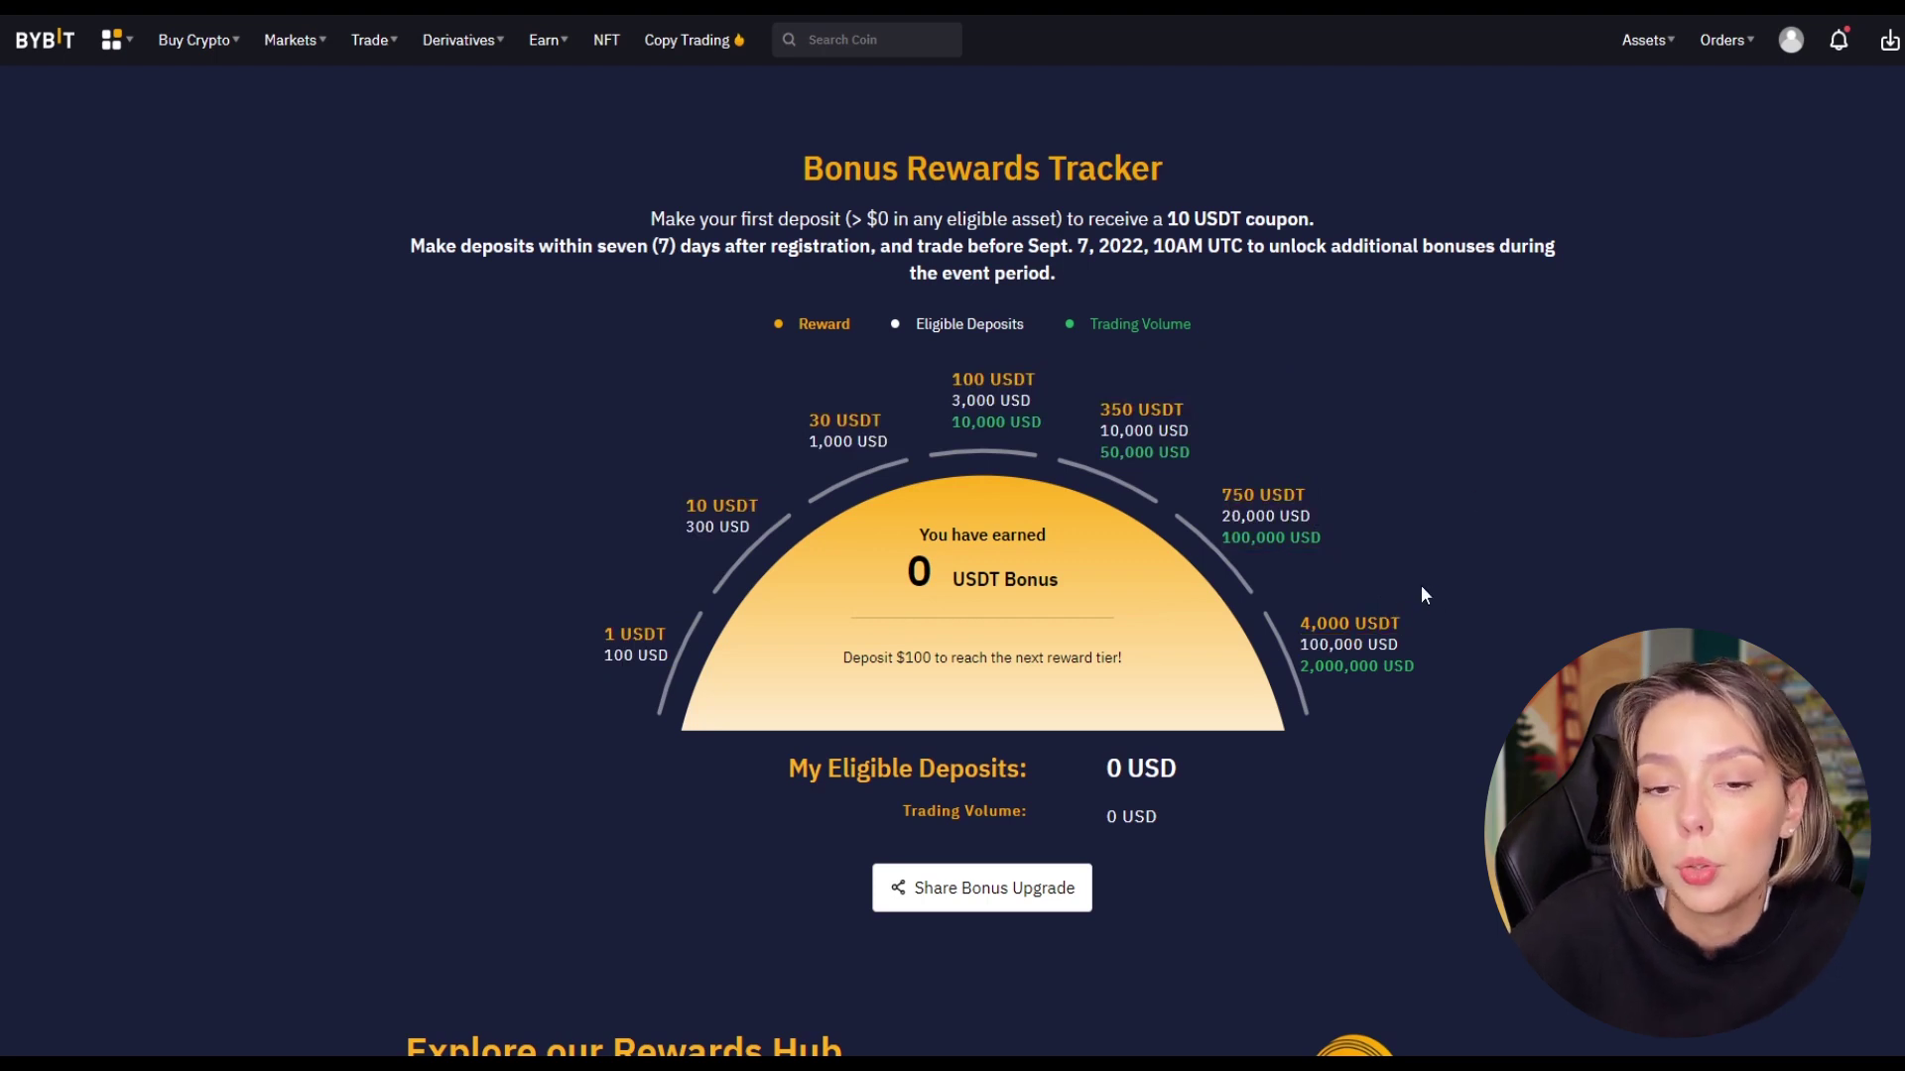
scroll(1415, 609, "down", 5)
scroll(1407, 621, "down", 4)
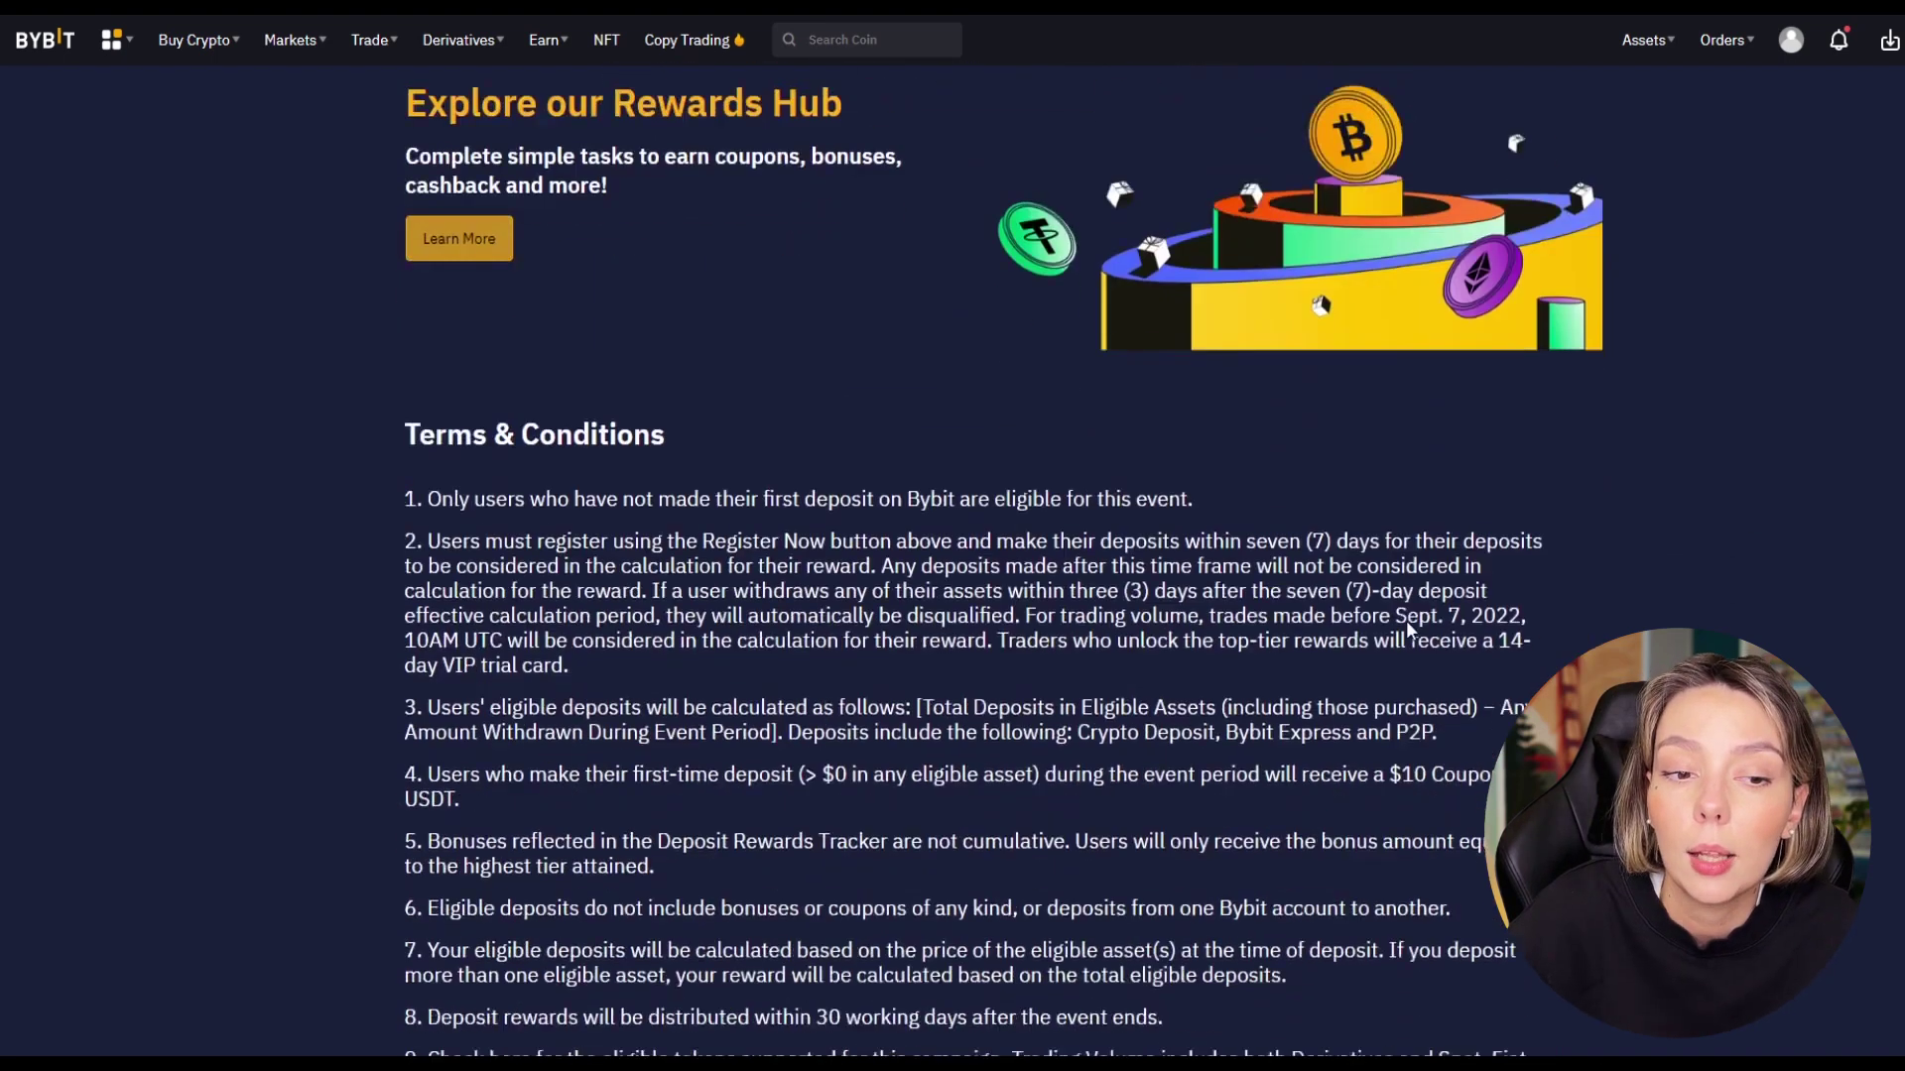
scroll(1407, 621, "up", 15)
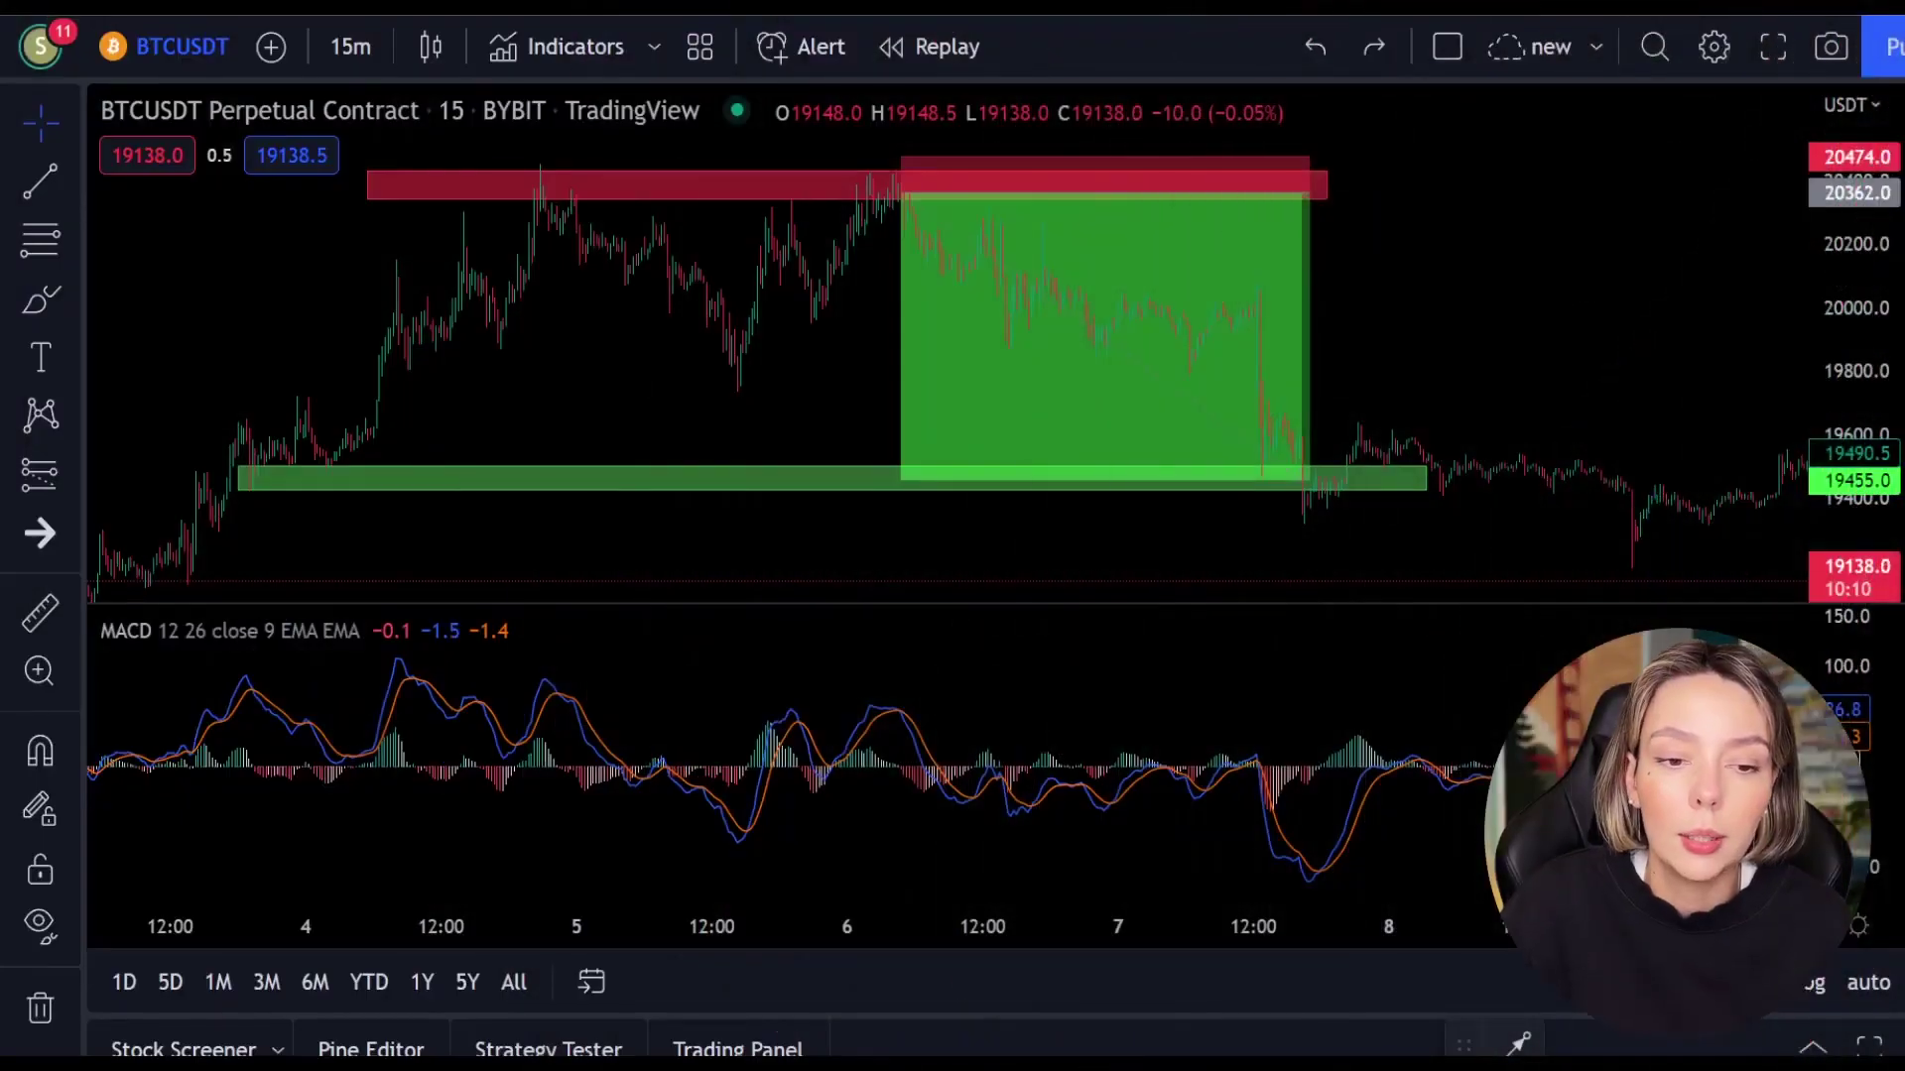
Switch to TradingView and brush-mark the green zone at its early price touches and where the short position reaches its target
left_click(32, 303)
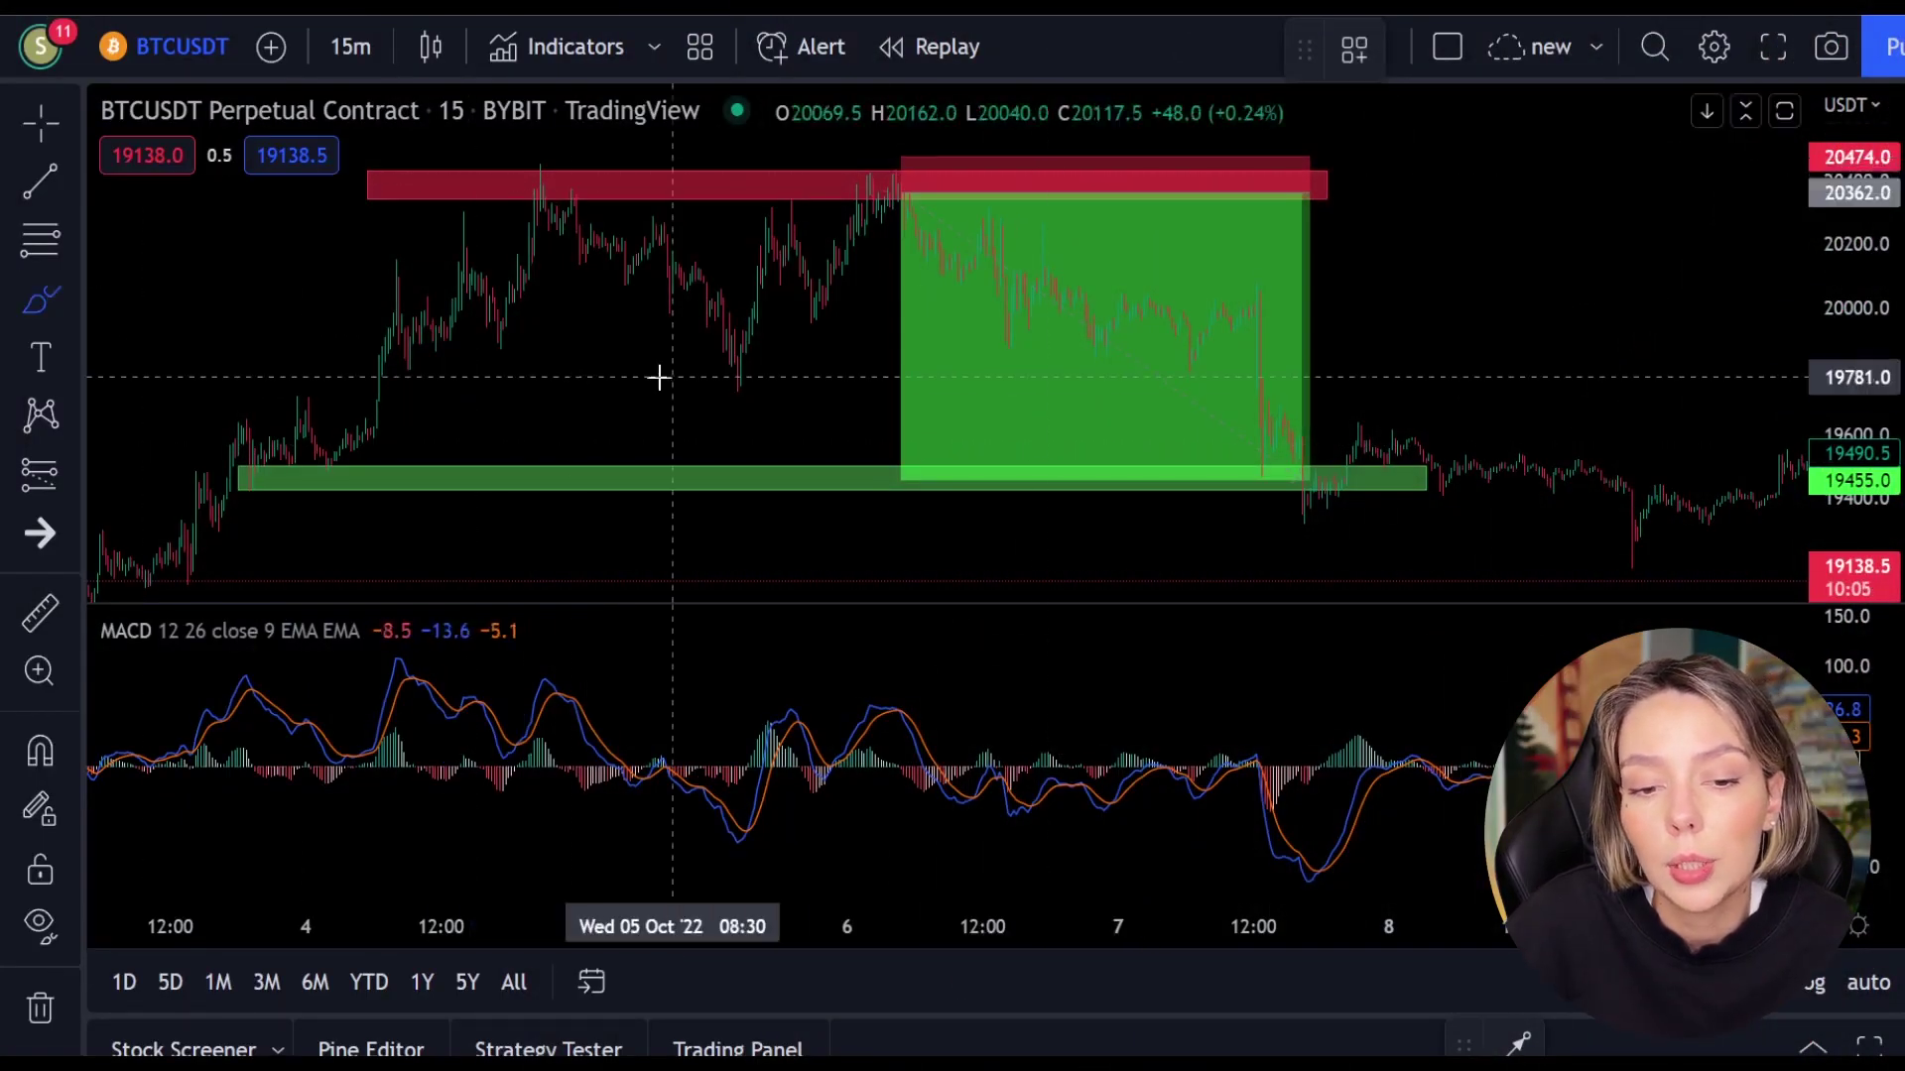
mouse_move(267, 465)
left_mouse_down()
mouse_move(270, 484)
mouse_move(355, 473)
left_mouse_up()
left_click_drag(1280, 468, 1347, 513)
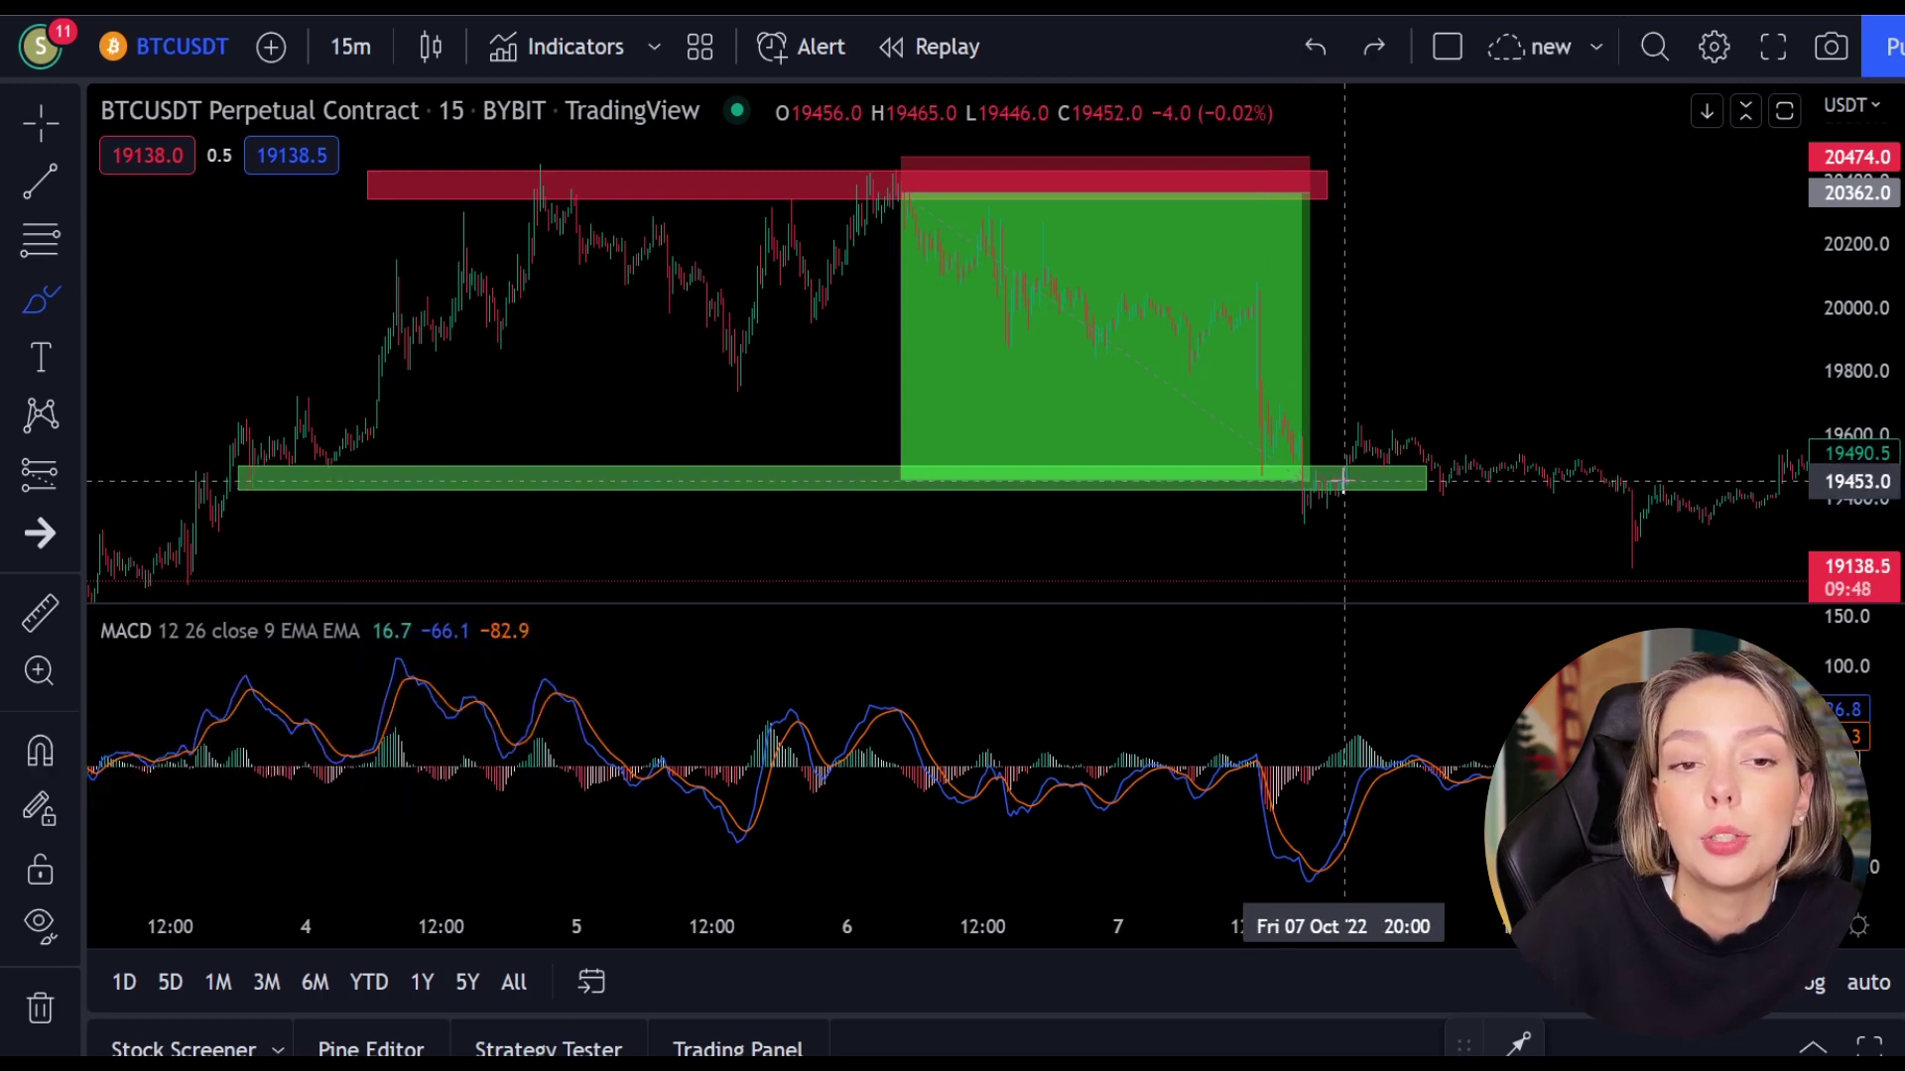
Brush a downward arrow along the price fall inside the short position and mark the MACD low on 7 October
left_click_drag(923, 204, 1240, 441)
left_click_drag(1196, 370, 1141, 441)
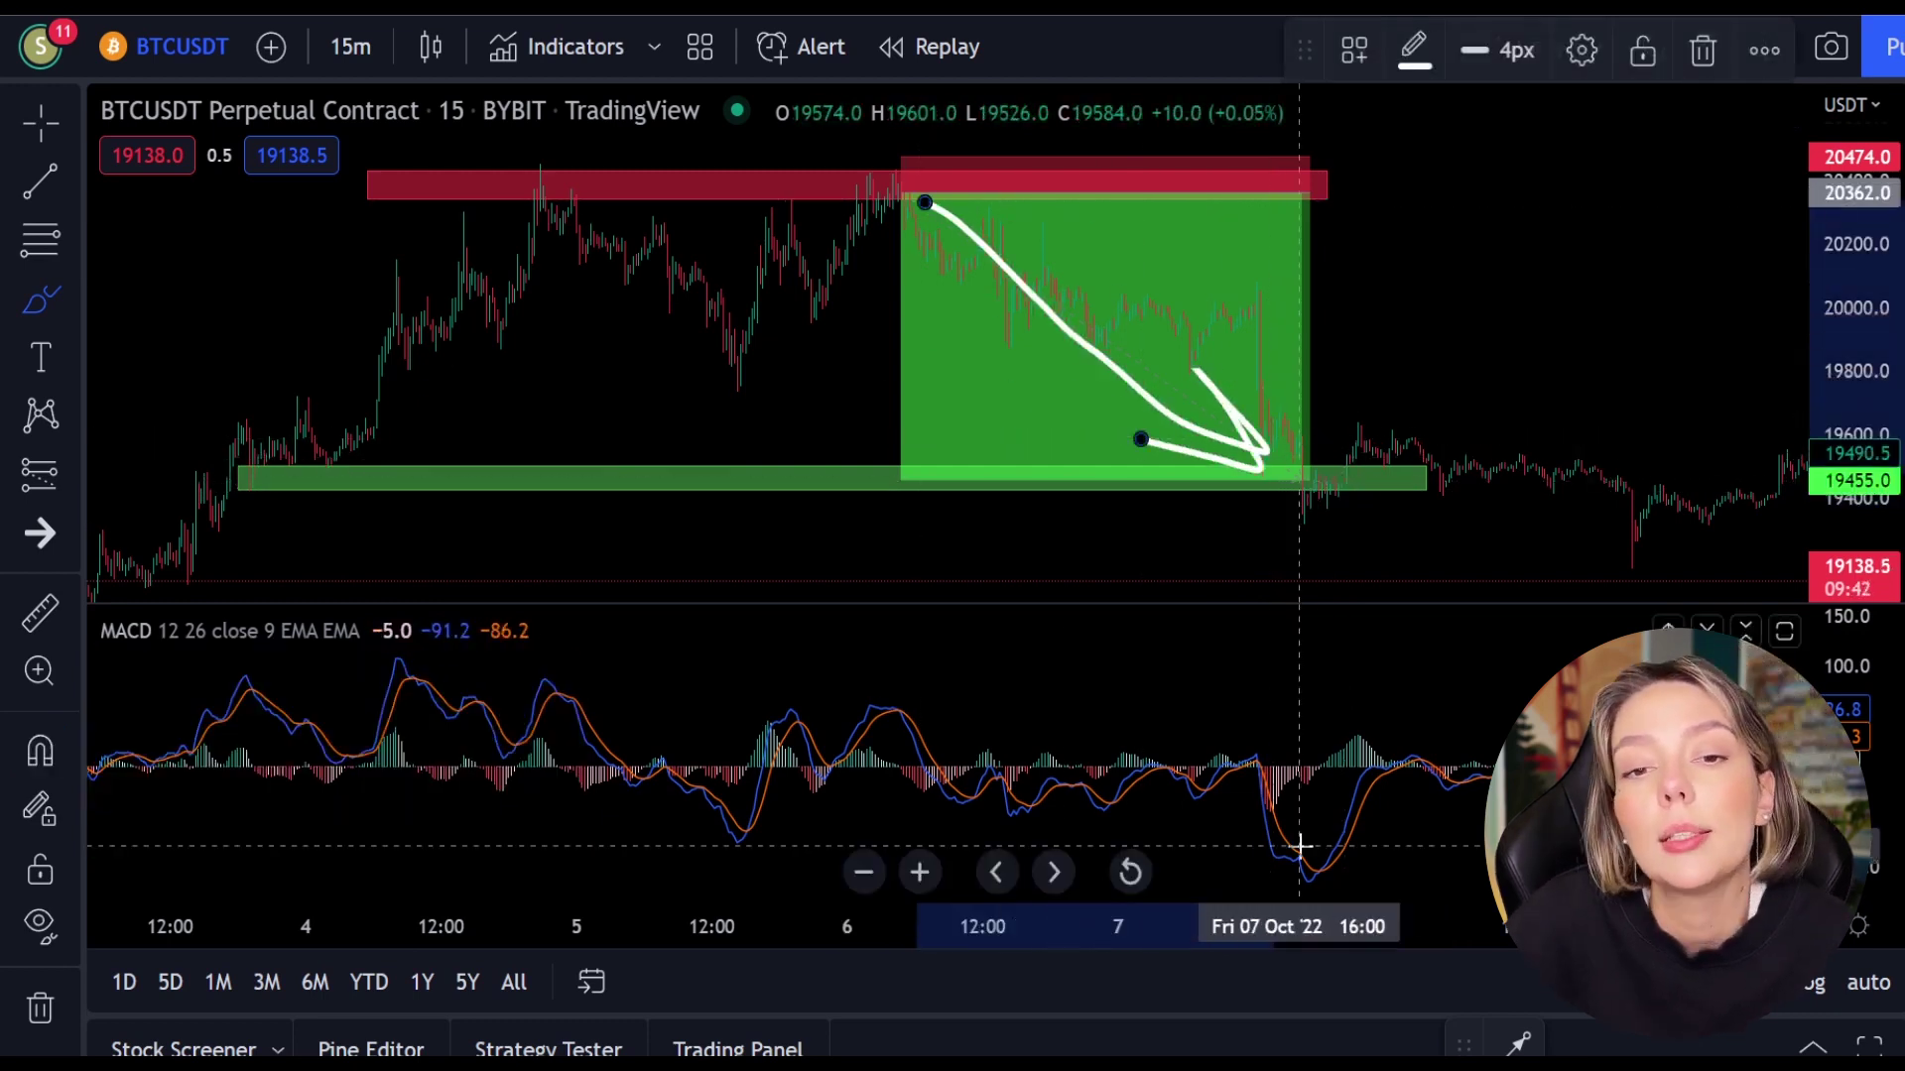
mouse_move(1300, 829)
left_mouse_down()
mouse_move(1235, 854)
mouse_move(1303, 833)
left_mouse_up()
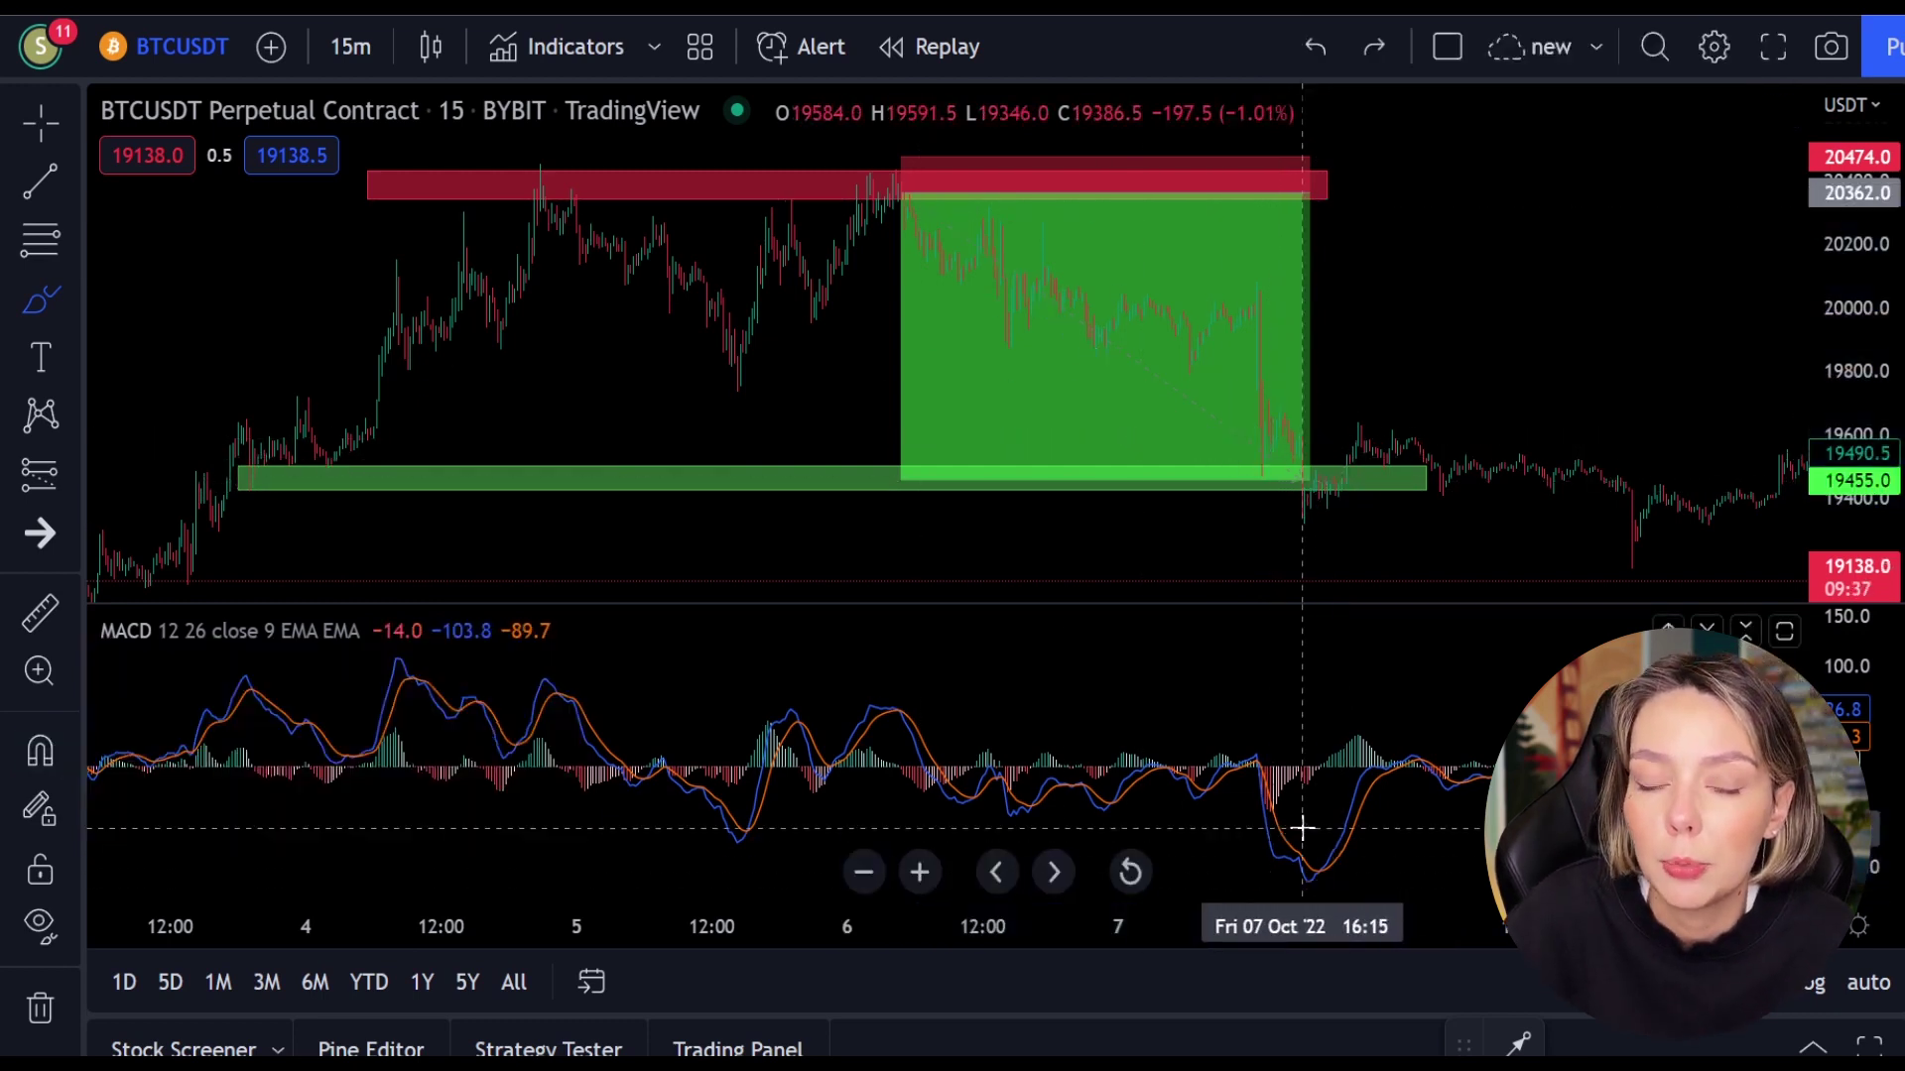
Brush-circle the MACD crossover on 7 October, where price reaches the green zone
left_click_drag(1851, 428, 1869, 181)
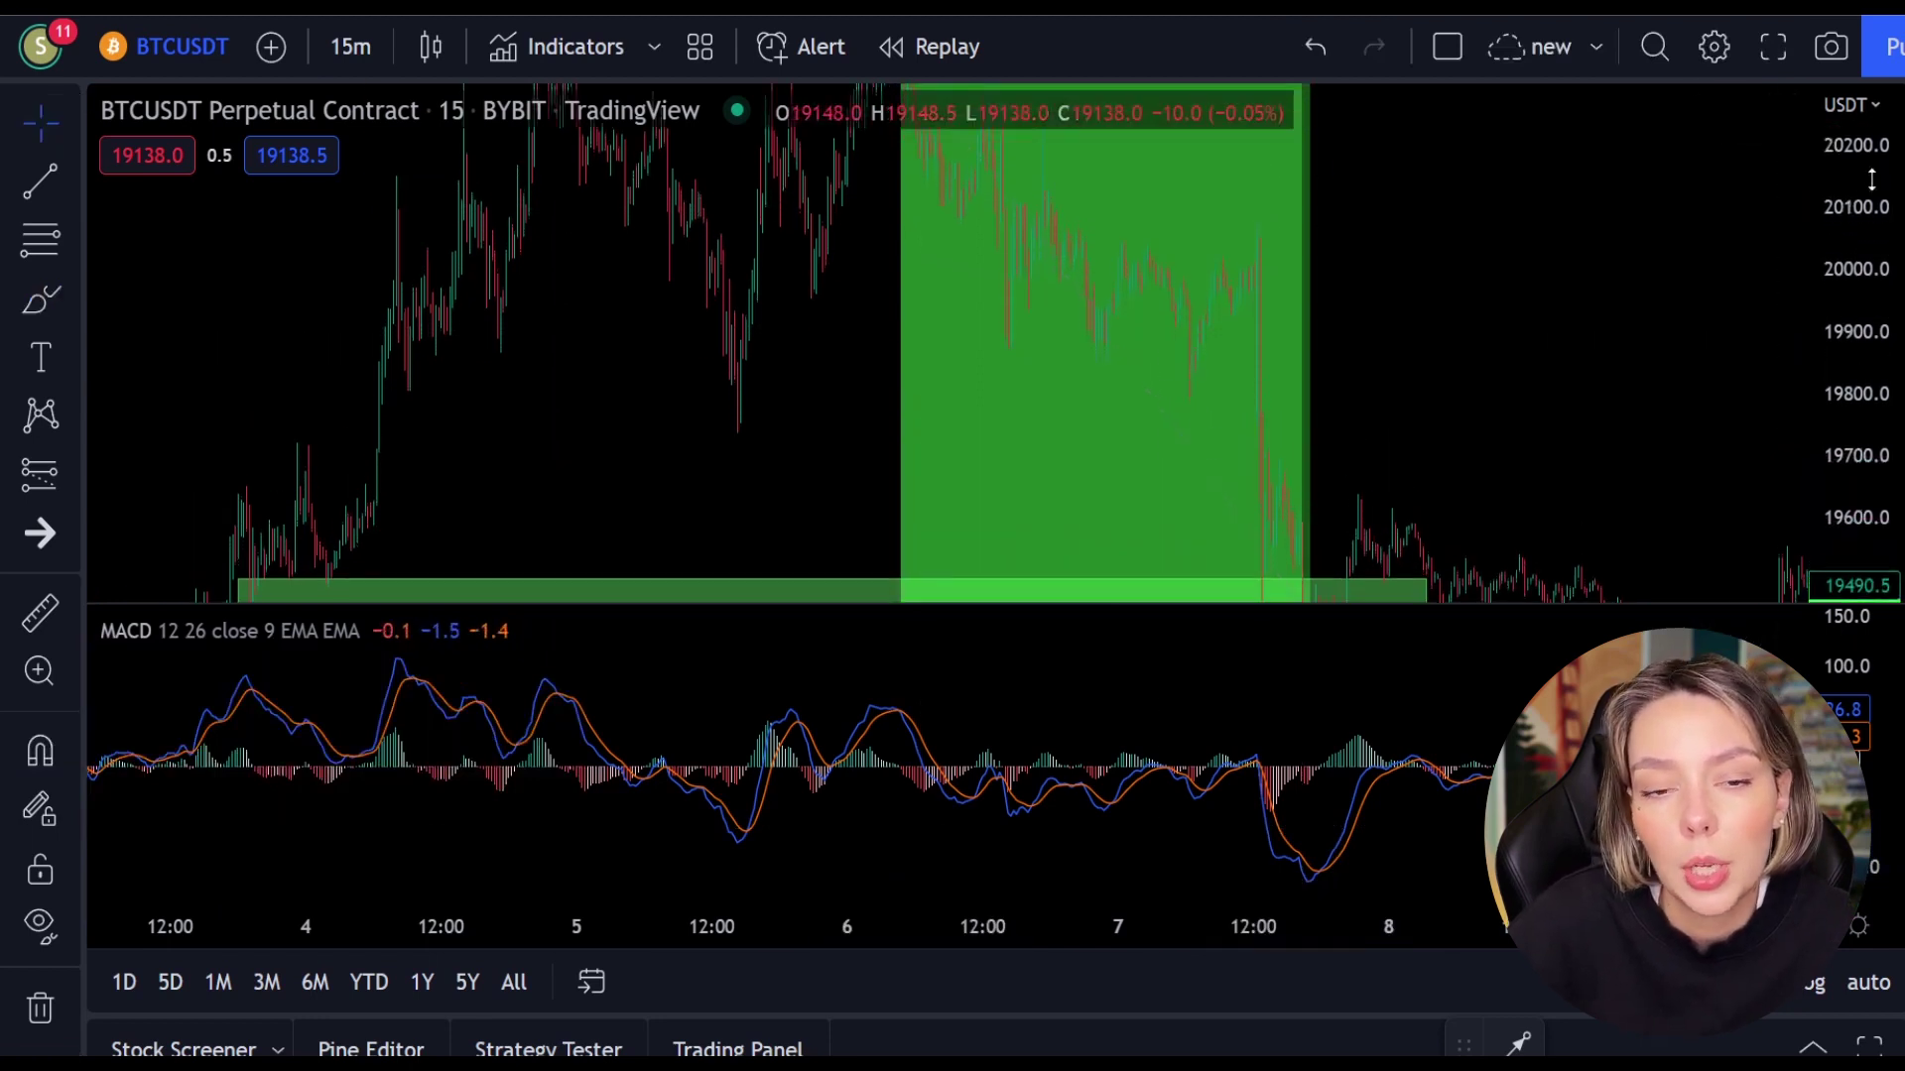
left_click_drag(1591, 340, 1402, 136)
left_click_drag(1851, 426, 1831, 46)
left_click_drag(1461, 333, 1459, 240)
left_click_drag(1880, 168, 1873, 277)
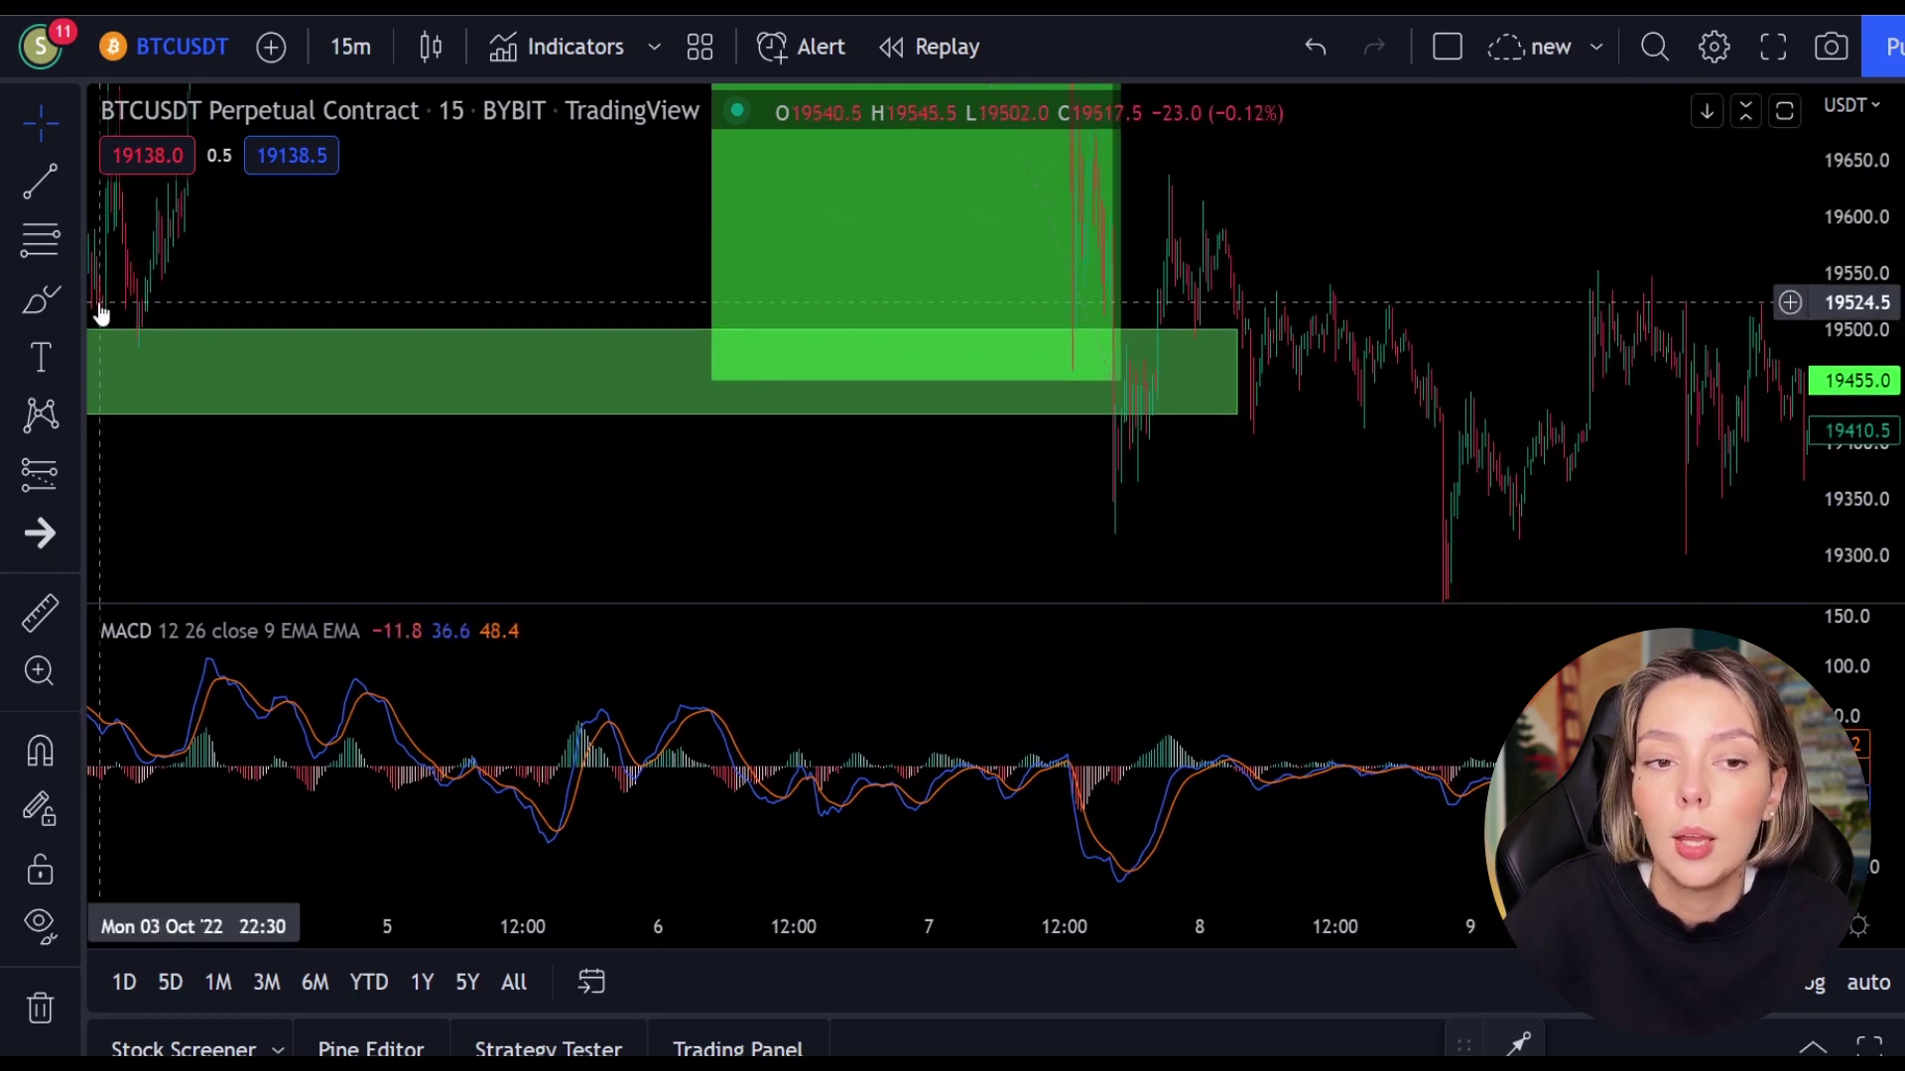
left_click(72, 300)
left_click(175, 303)
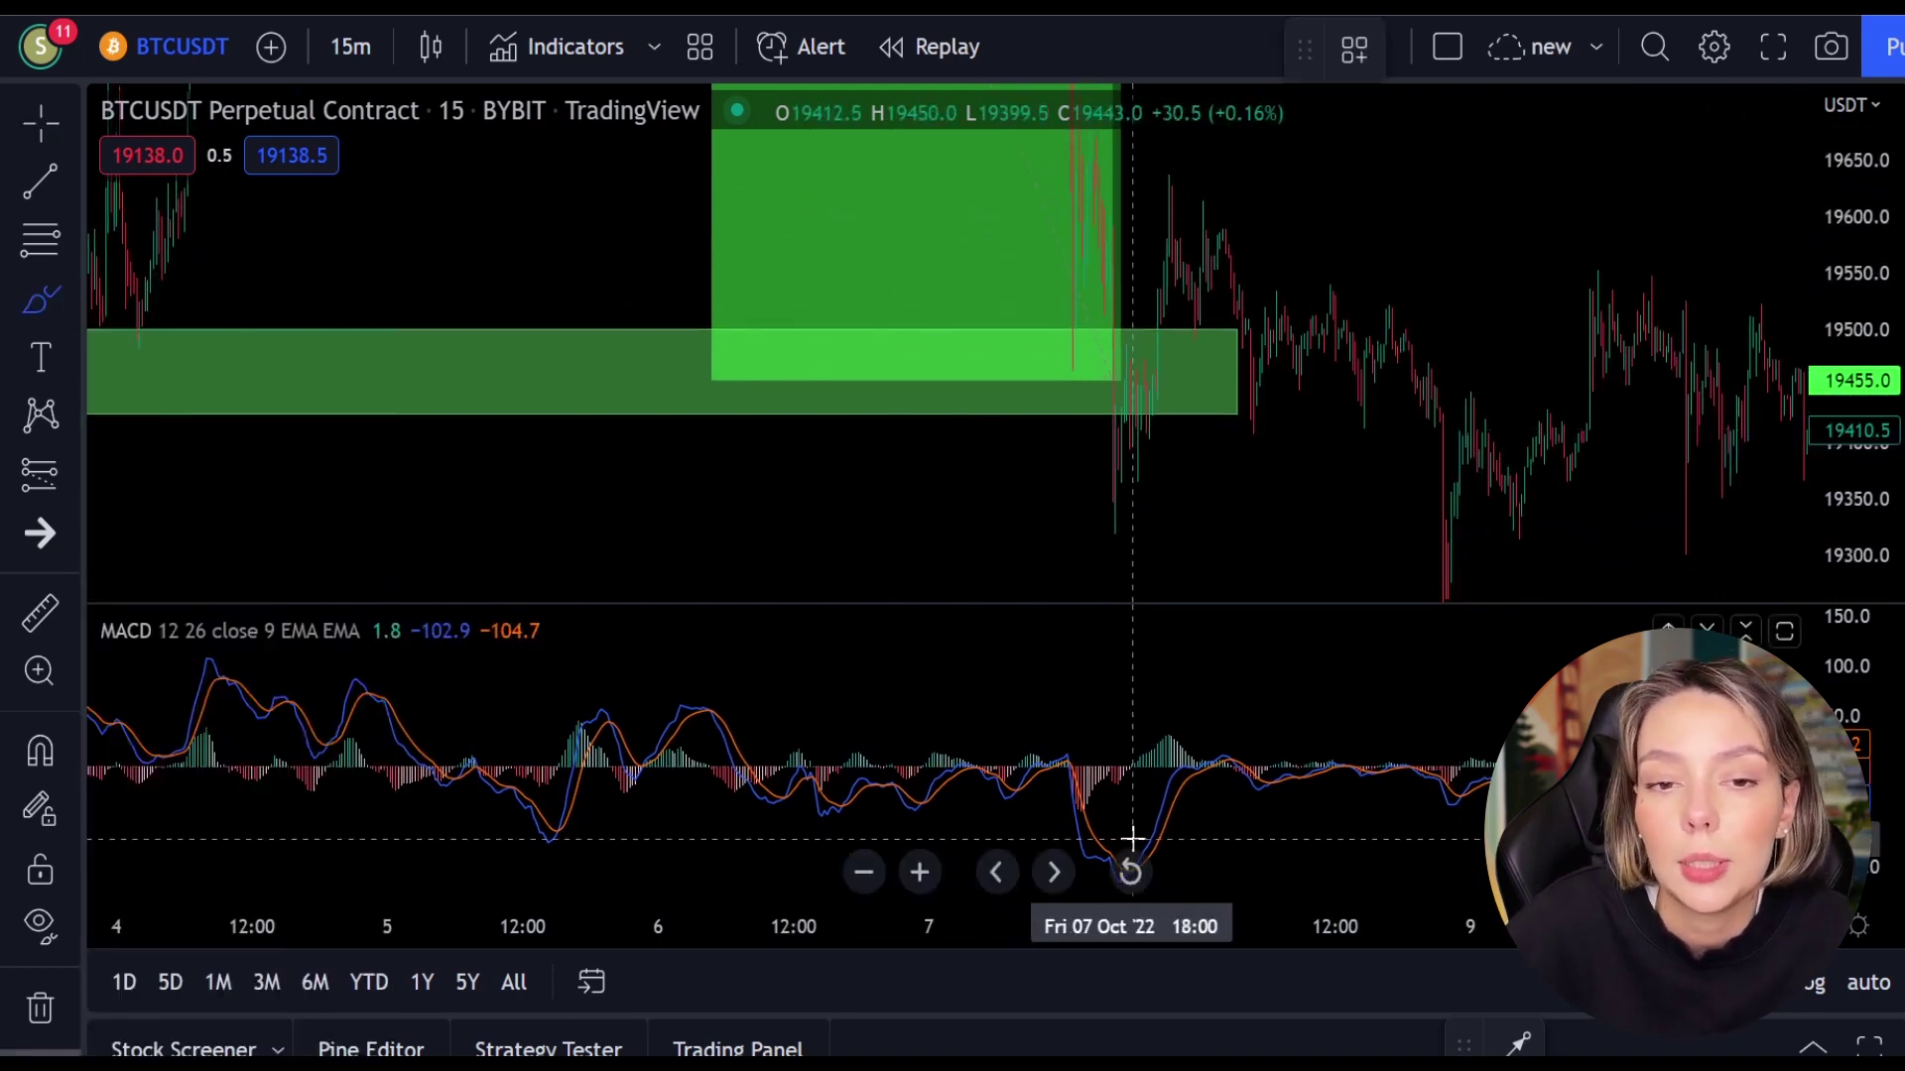
left_click_drag(1128, 863, 1091, 878)
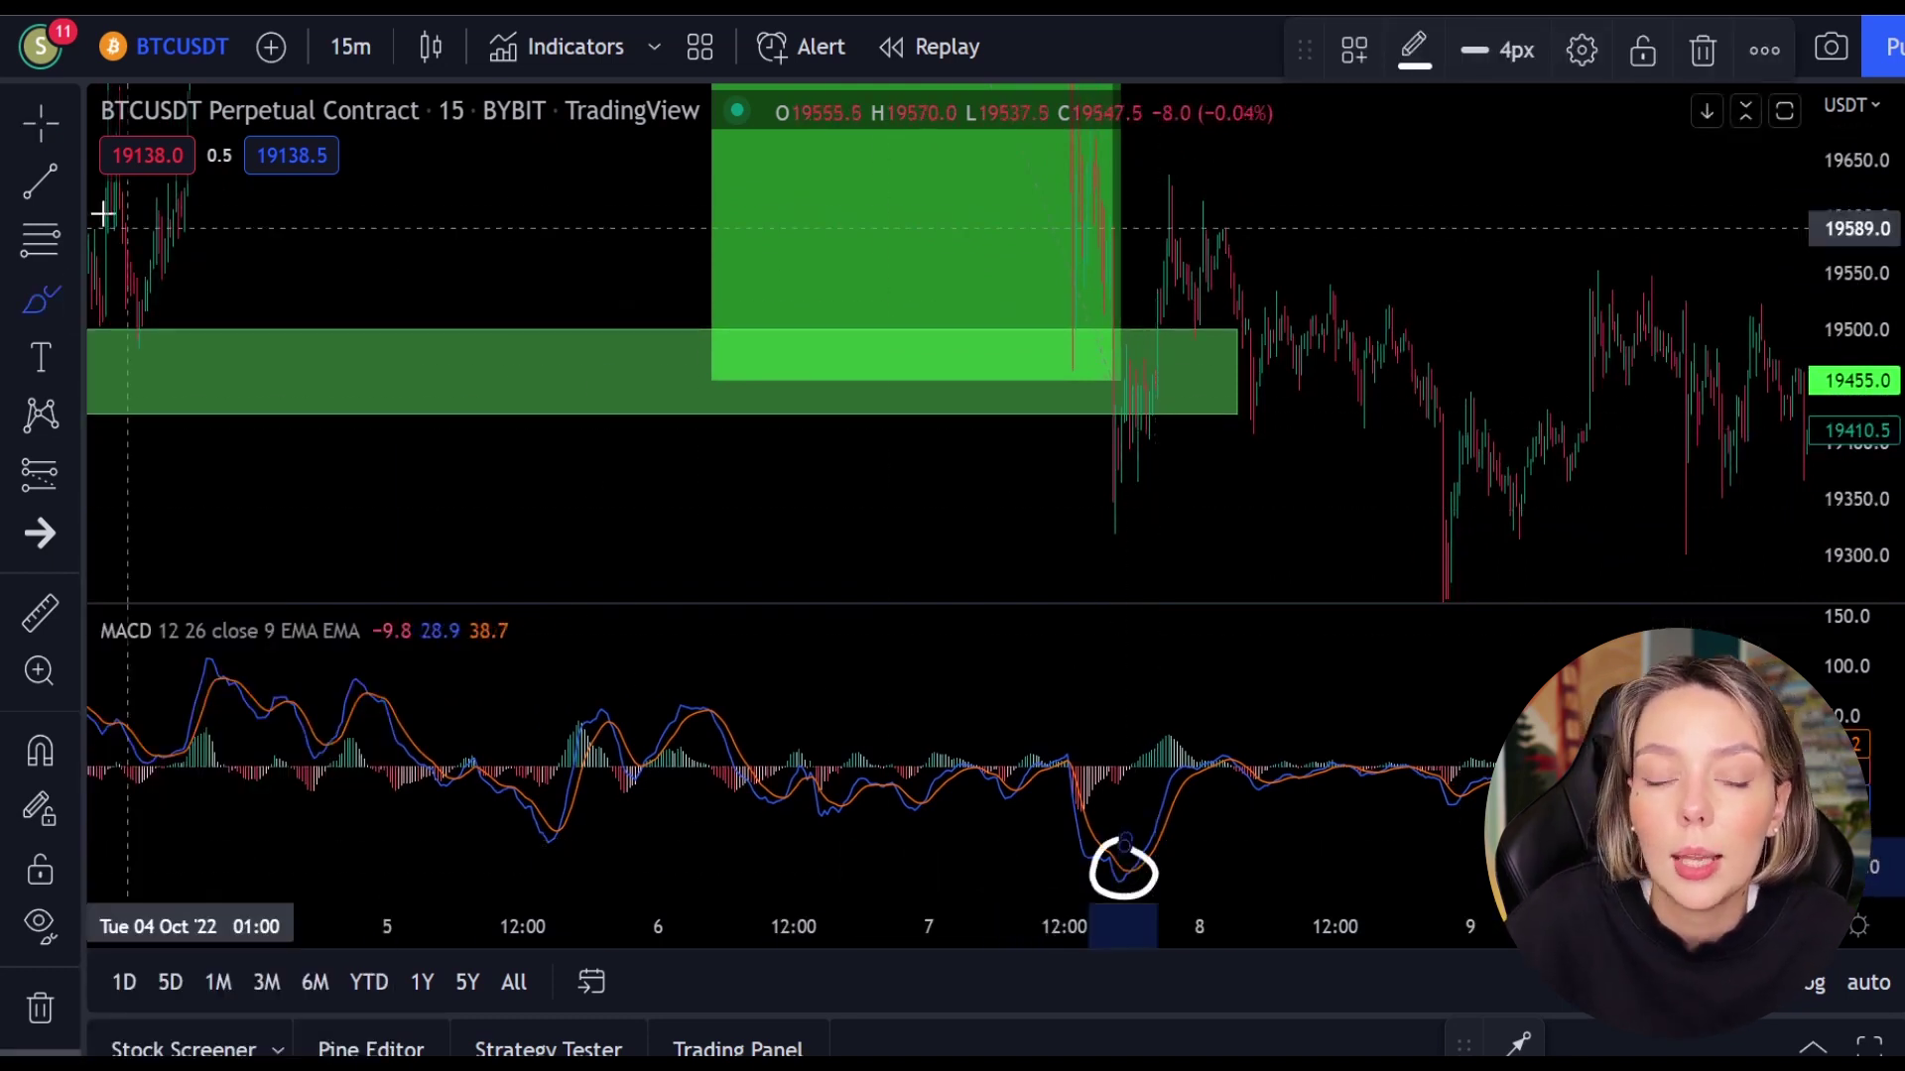
Place a long position in the green zone on 7 October with entry 19427.5, stop 19306.5 and target 19617.0, ending at the first peak
left_click(72, 474)
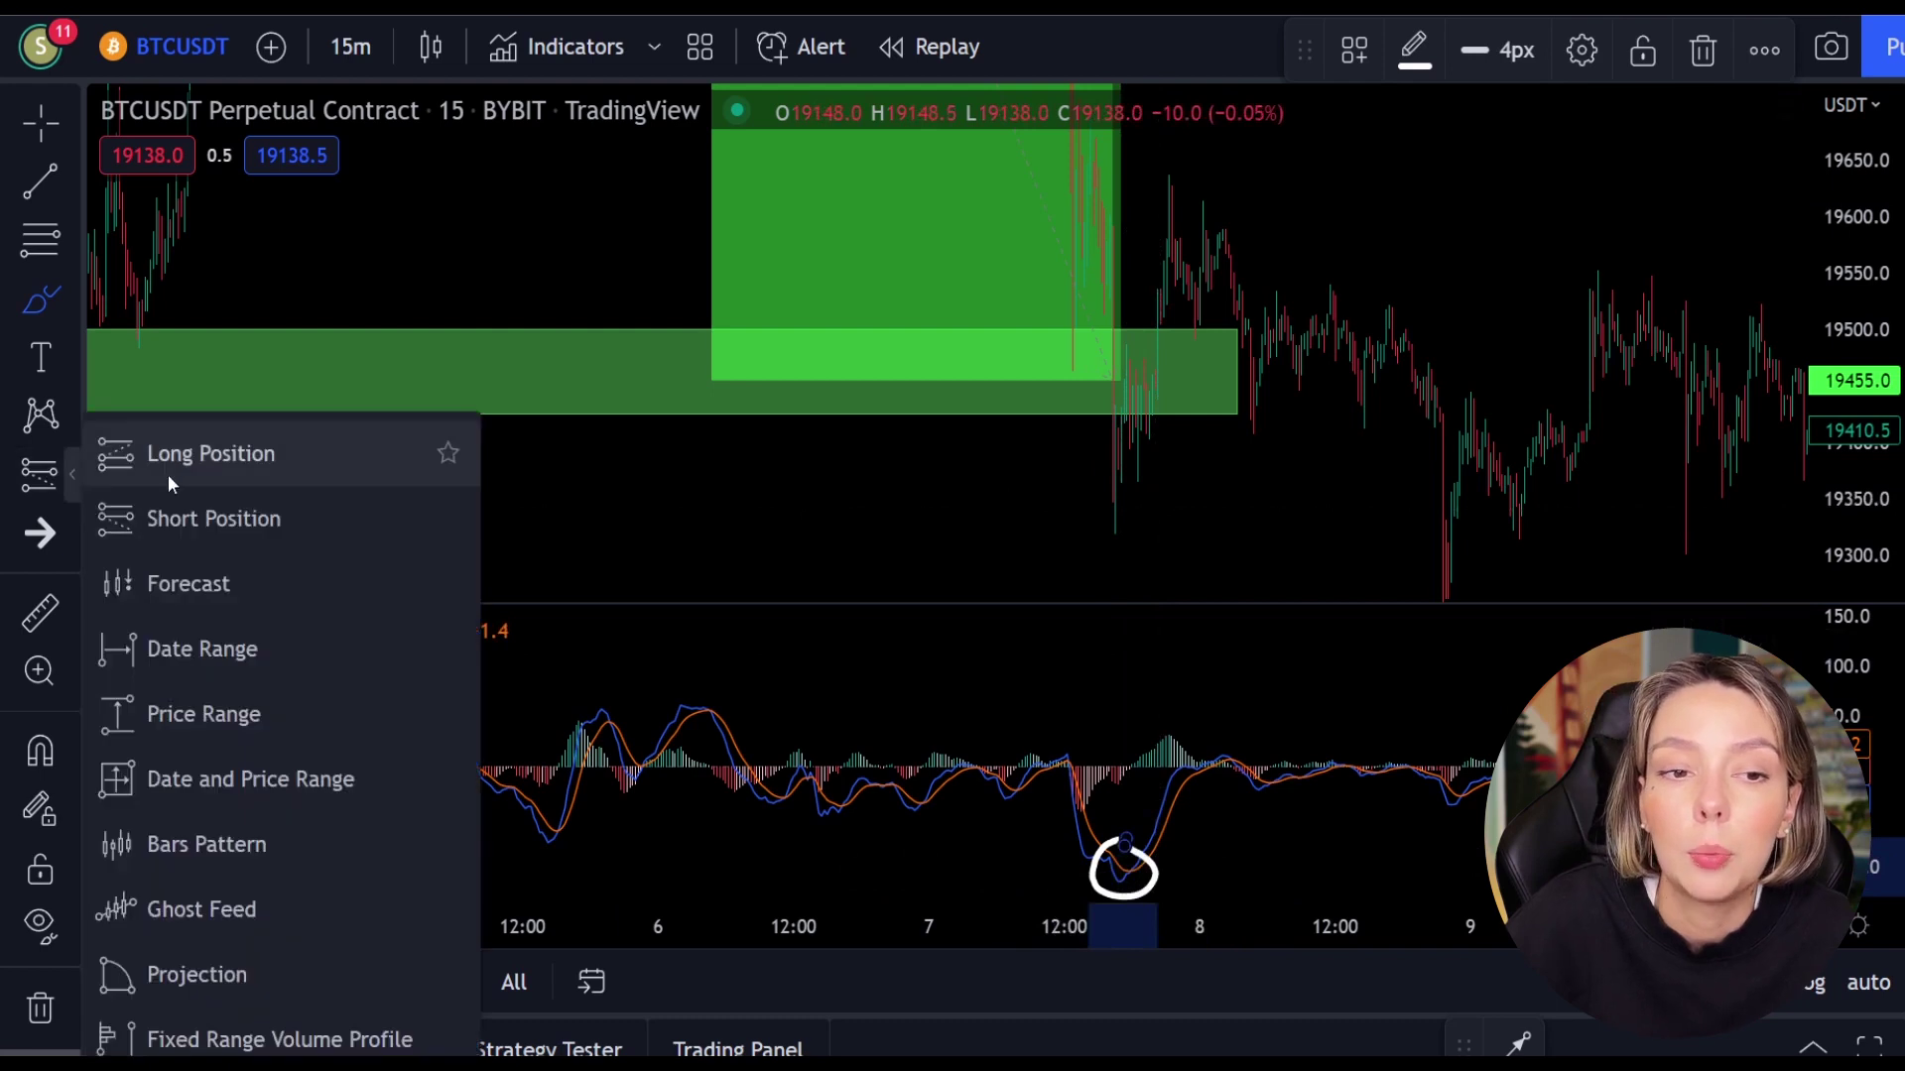
left_click(1146, 412)
left_click_drag(1869, 282, 1863, 390)
mouse_move(1150, 564)
left_mouse_down()
mouse_move(1160, 449)
mouse_move(1156, 472)
left_mouse_up()
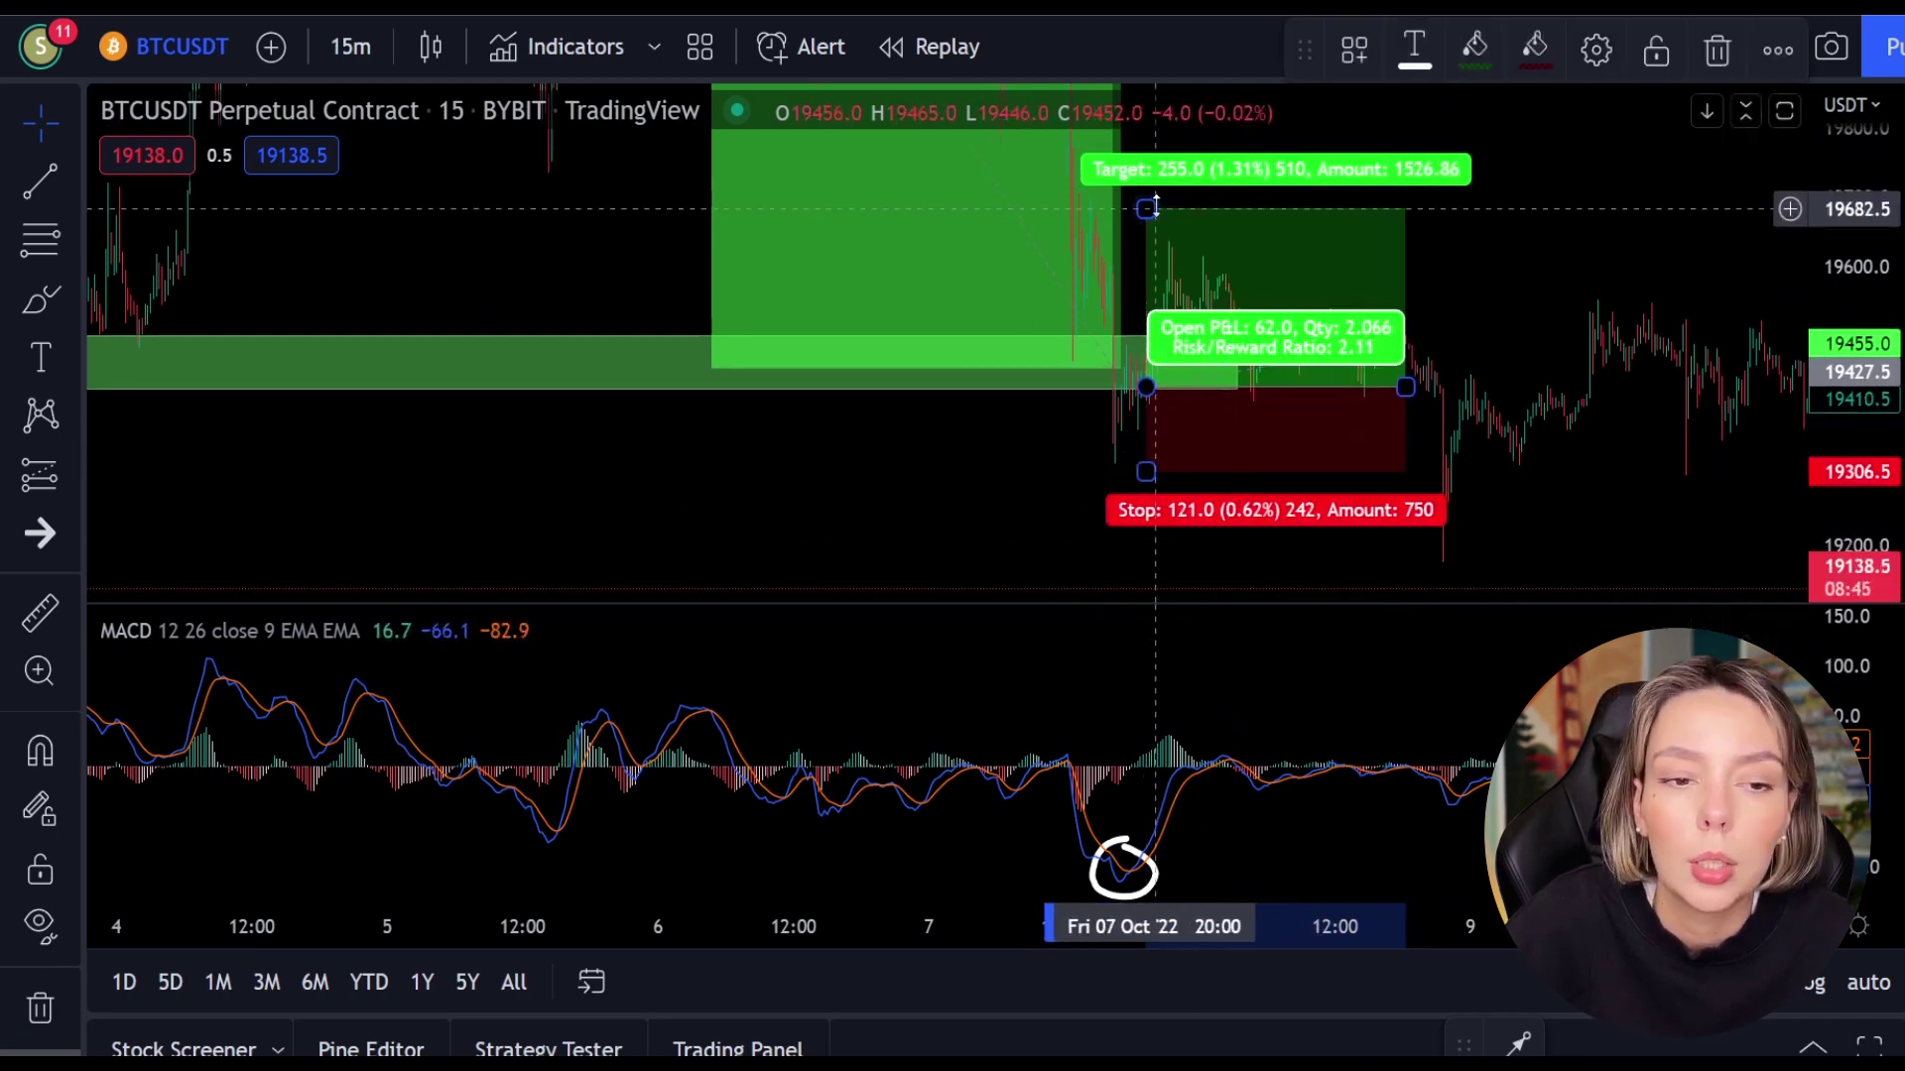
left_click_drag(1146, 208, 1146, 254)
left_click_drag(1405, 386, 1168, 381)
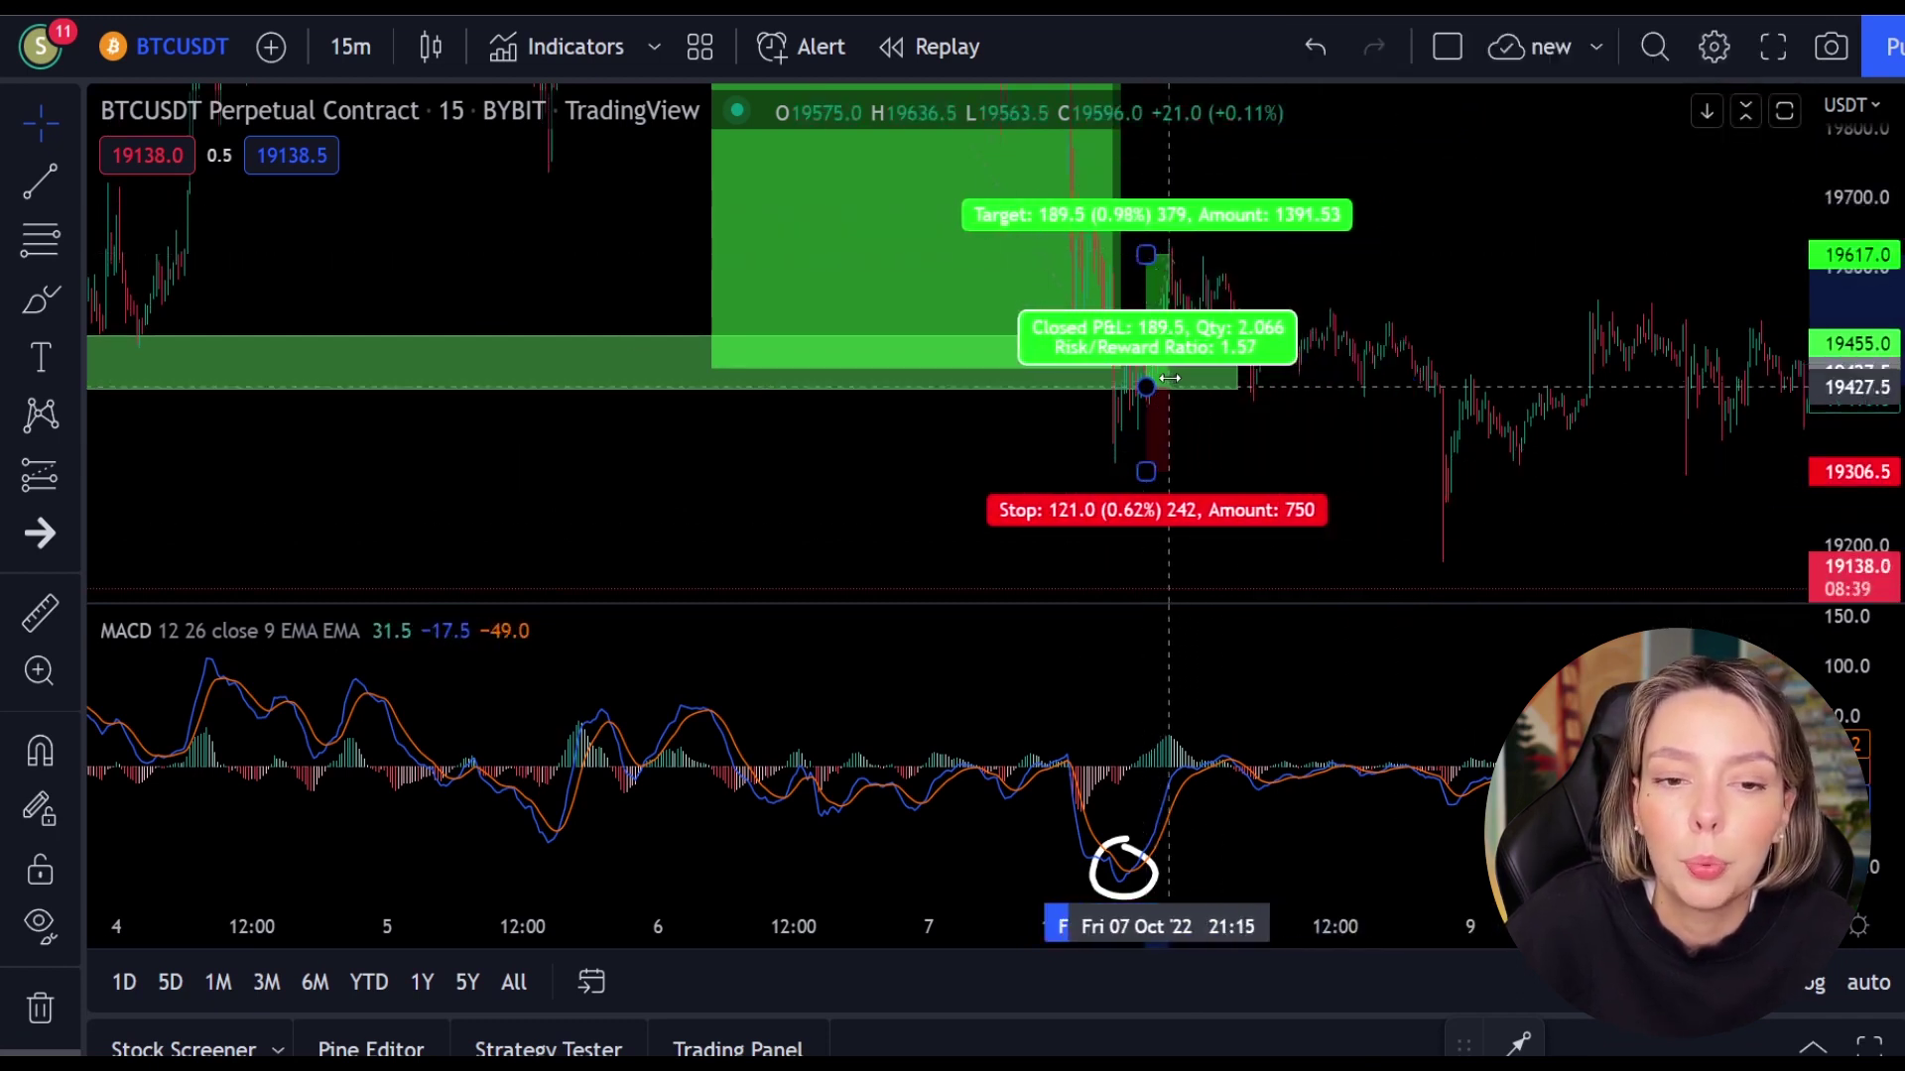
Delete the long position just placed in the green zone
left_click(1289, 278)
left_click(1156, 296)
key("Delete")
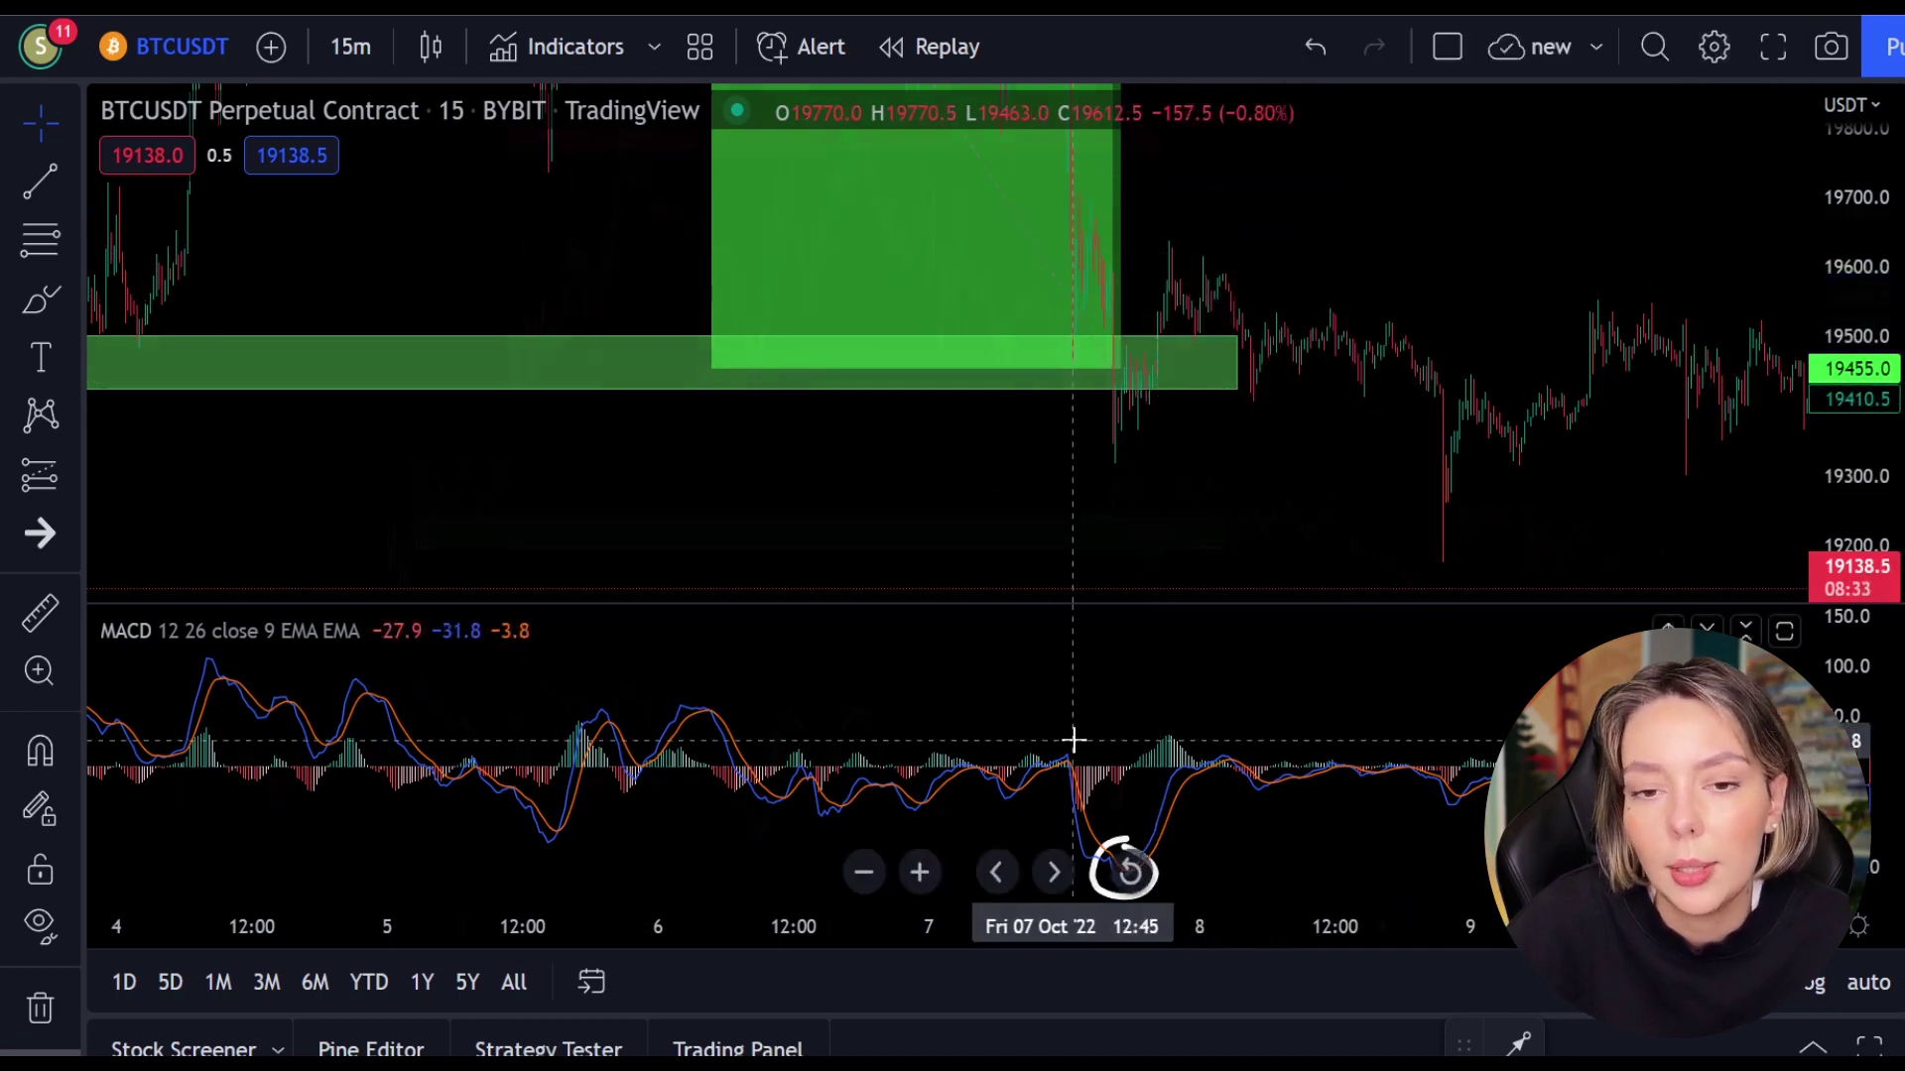
Place a long position at the green zone's lower edge on 7 October, at the MACD crossover, with entry 19420.5
scroll(1072, 747, "down", 5)
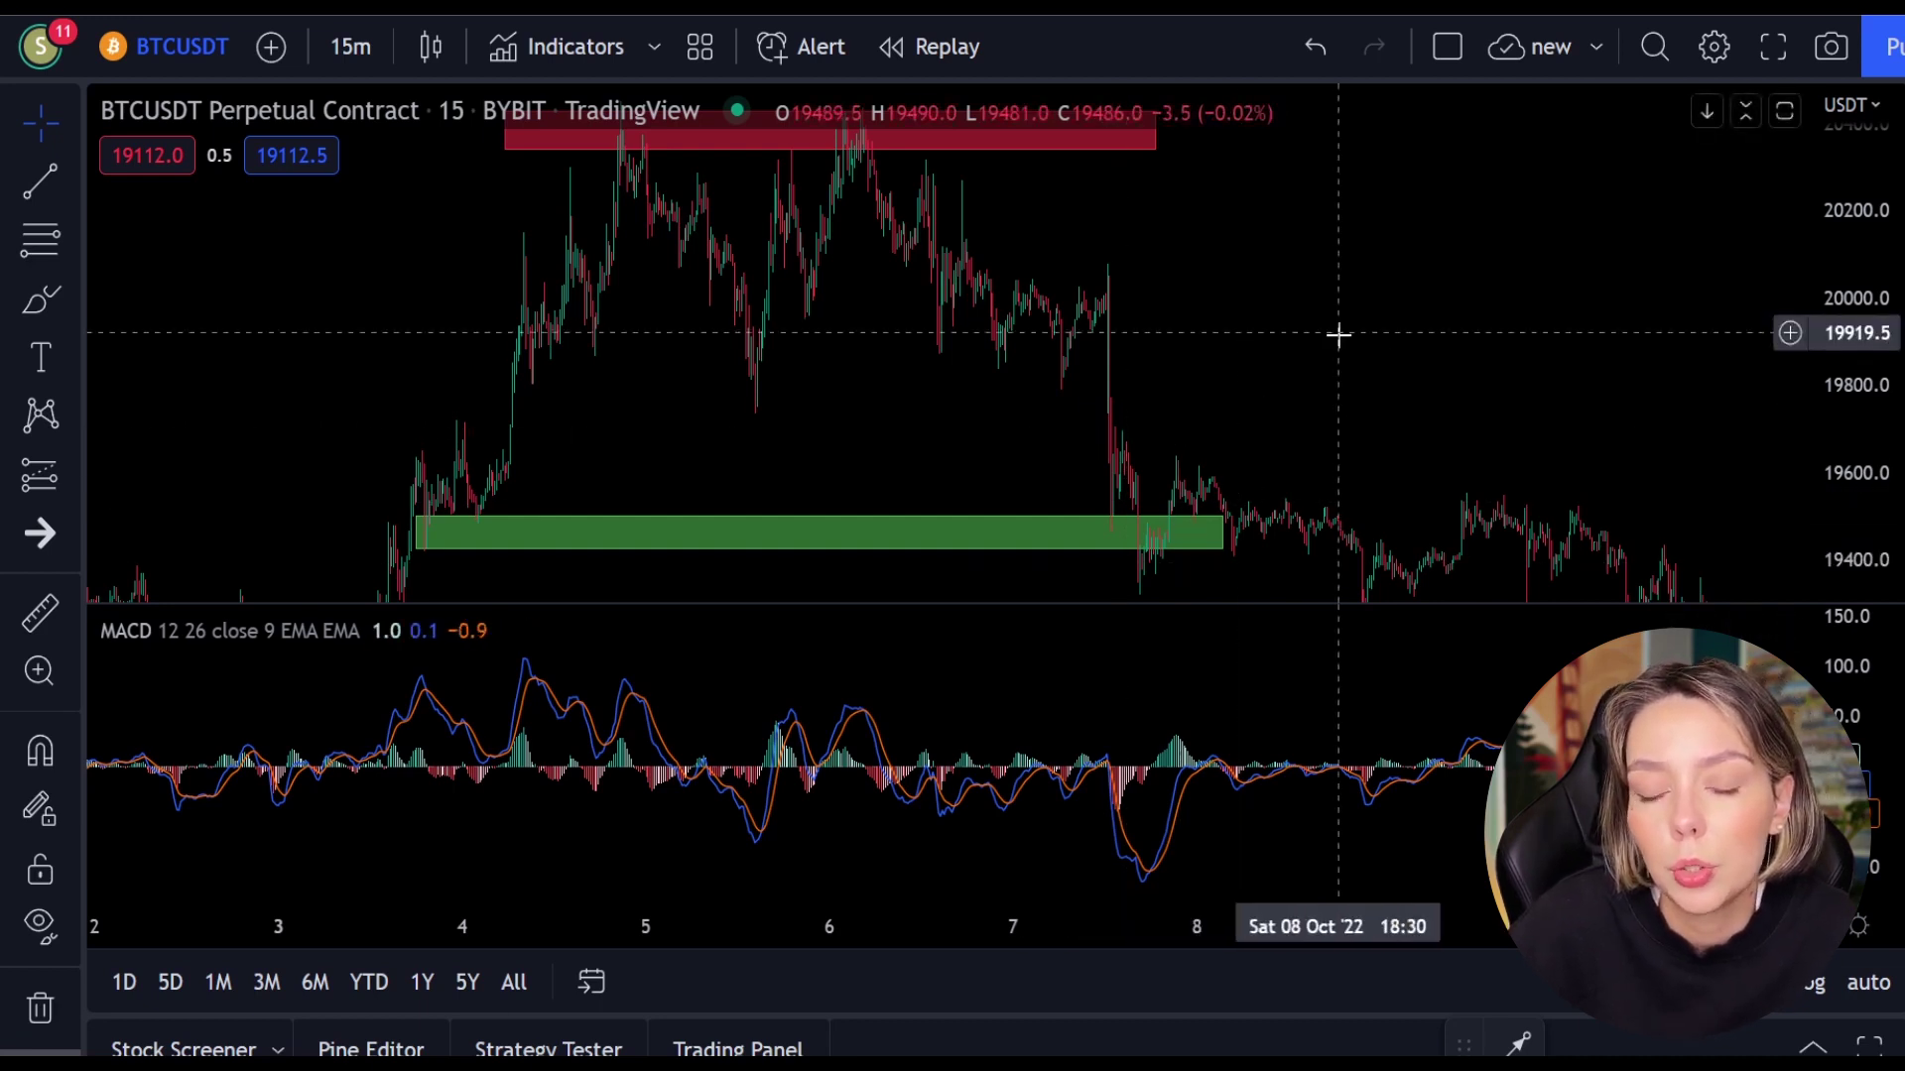
left_click_drag(1340, 361, 1318, 363)
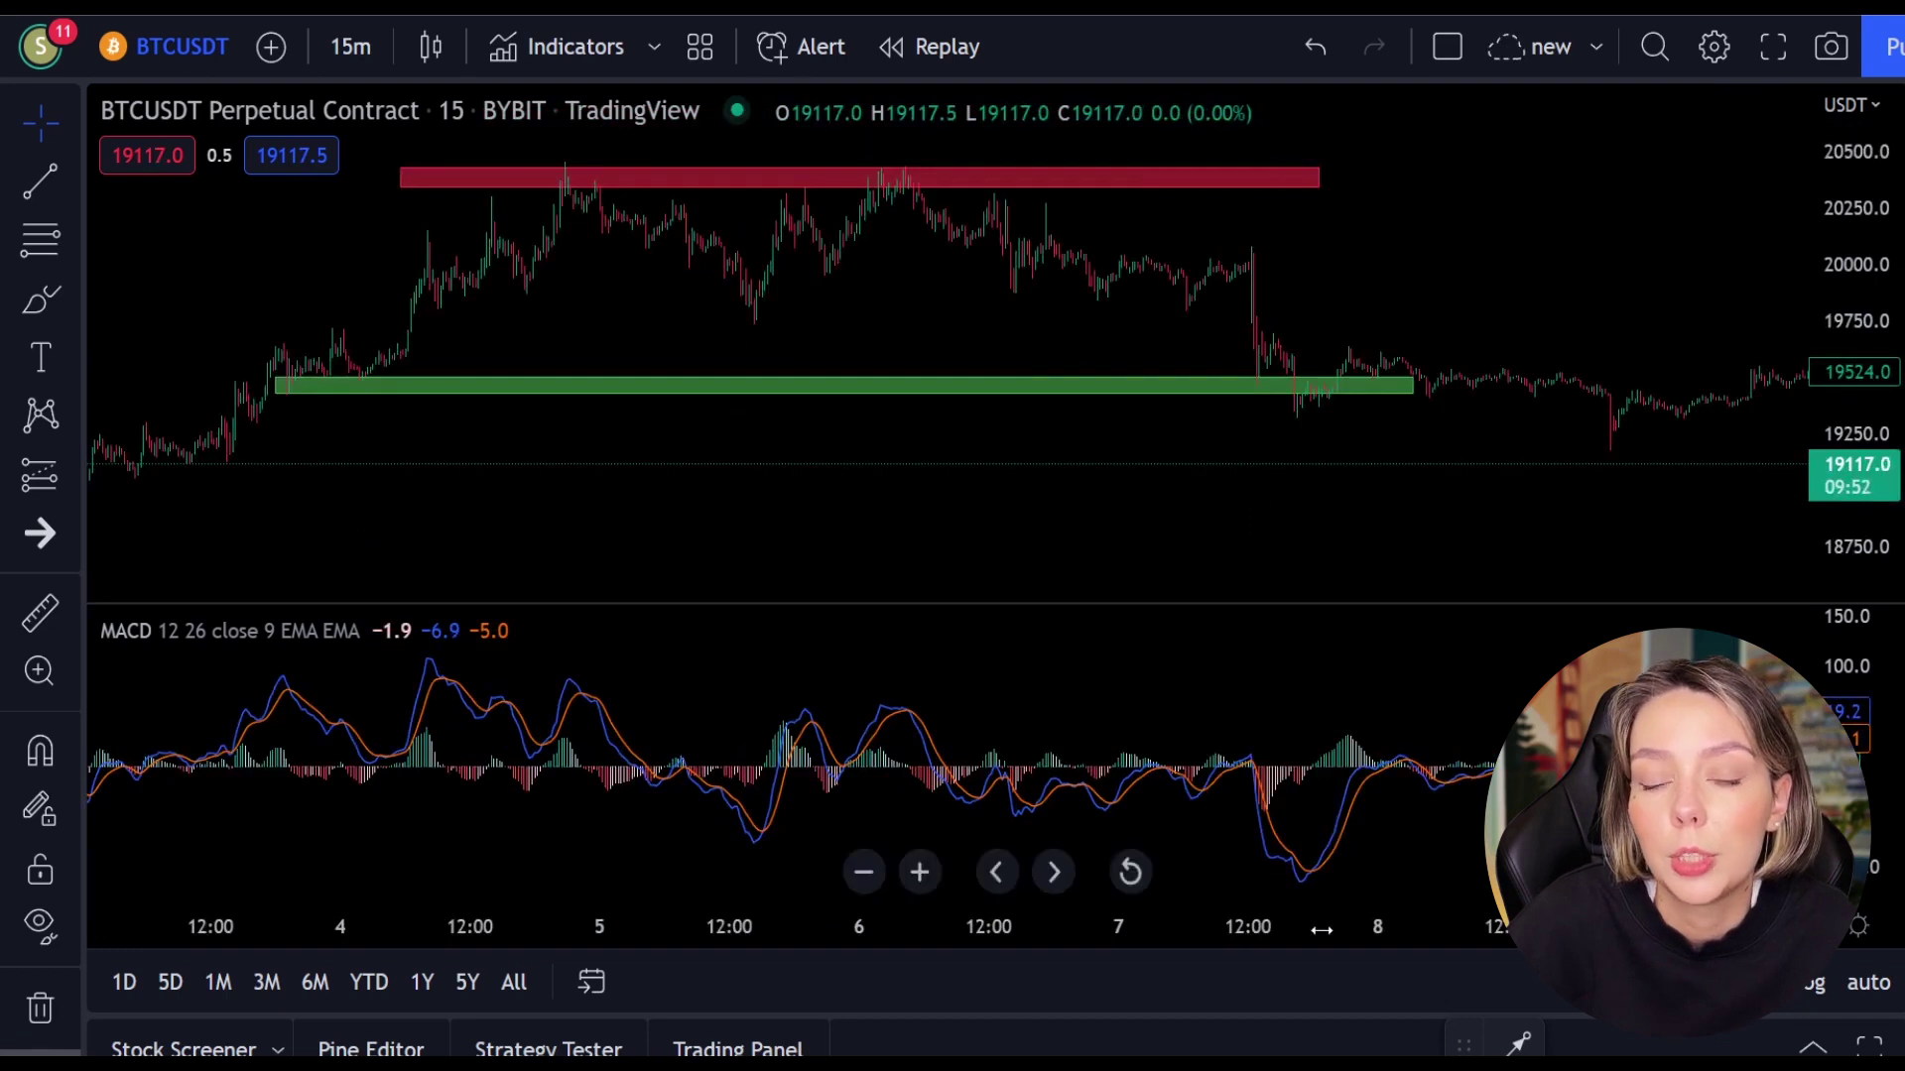
left_click_drag(1314, 927, 923, 917)
left_click_drag(1879, 482, 1871, 30)
left_click_drag(1368, 261, 1366, 203)
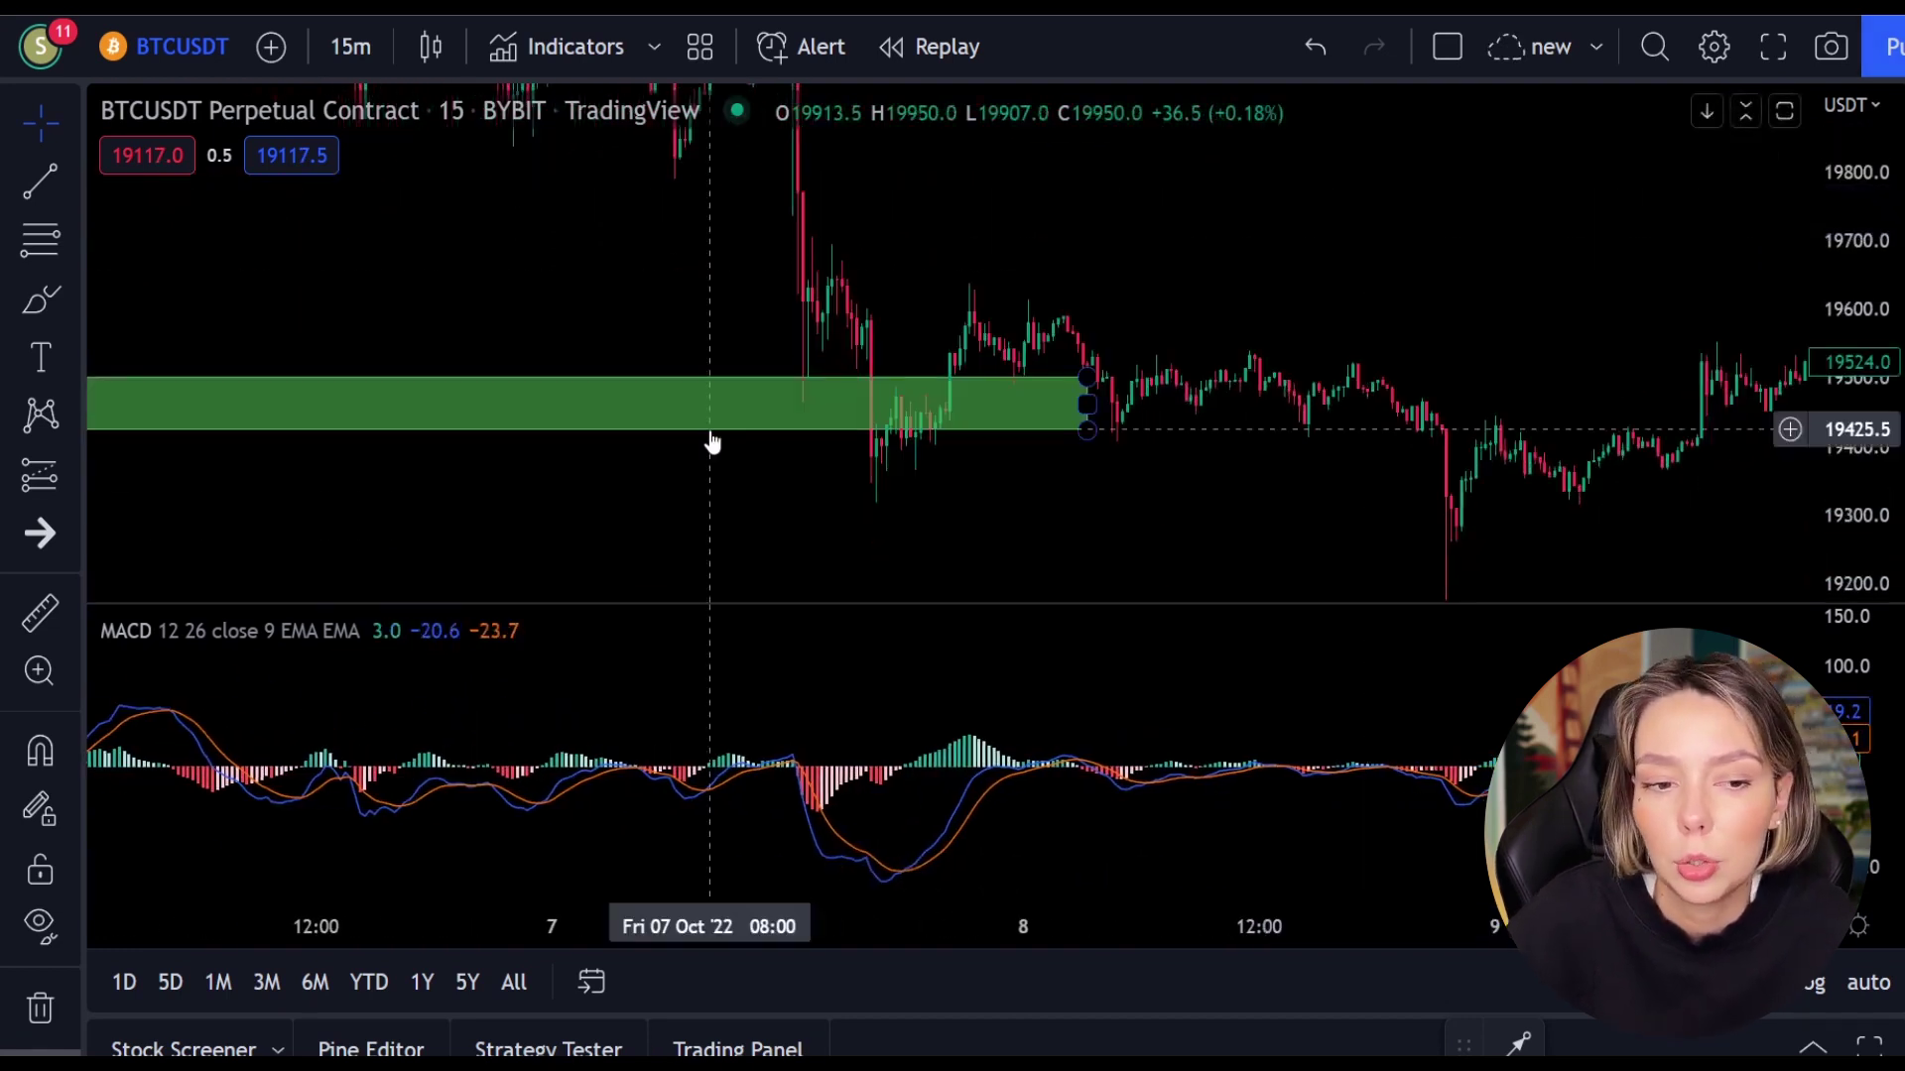
left_click(70, 476)
left_click(193, 458)
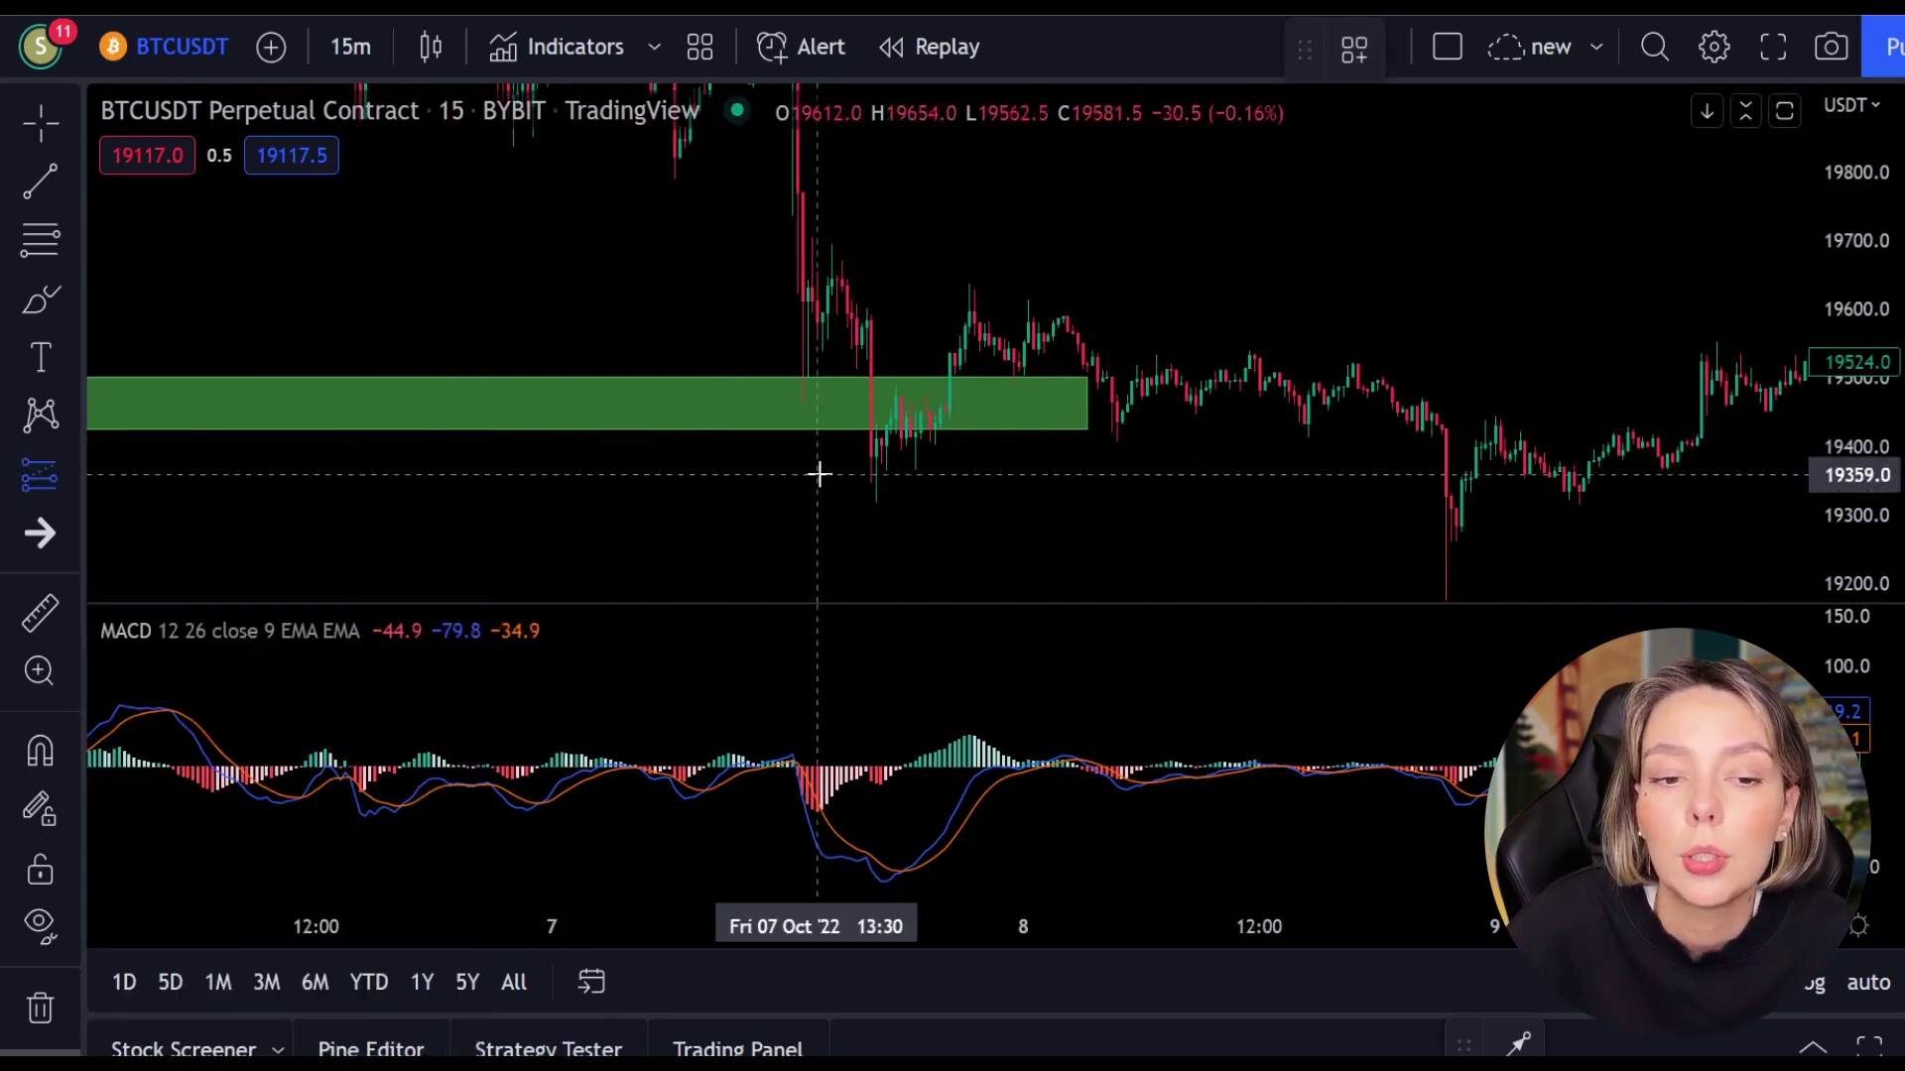
left_click(900, 432)
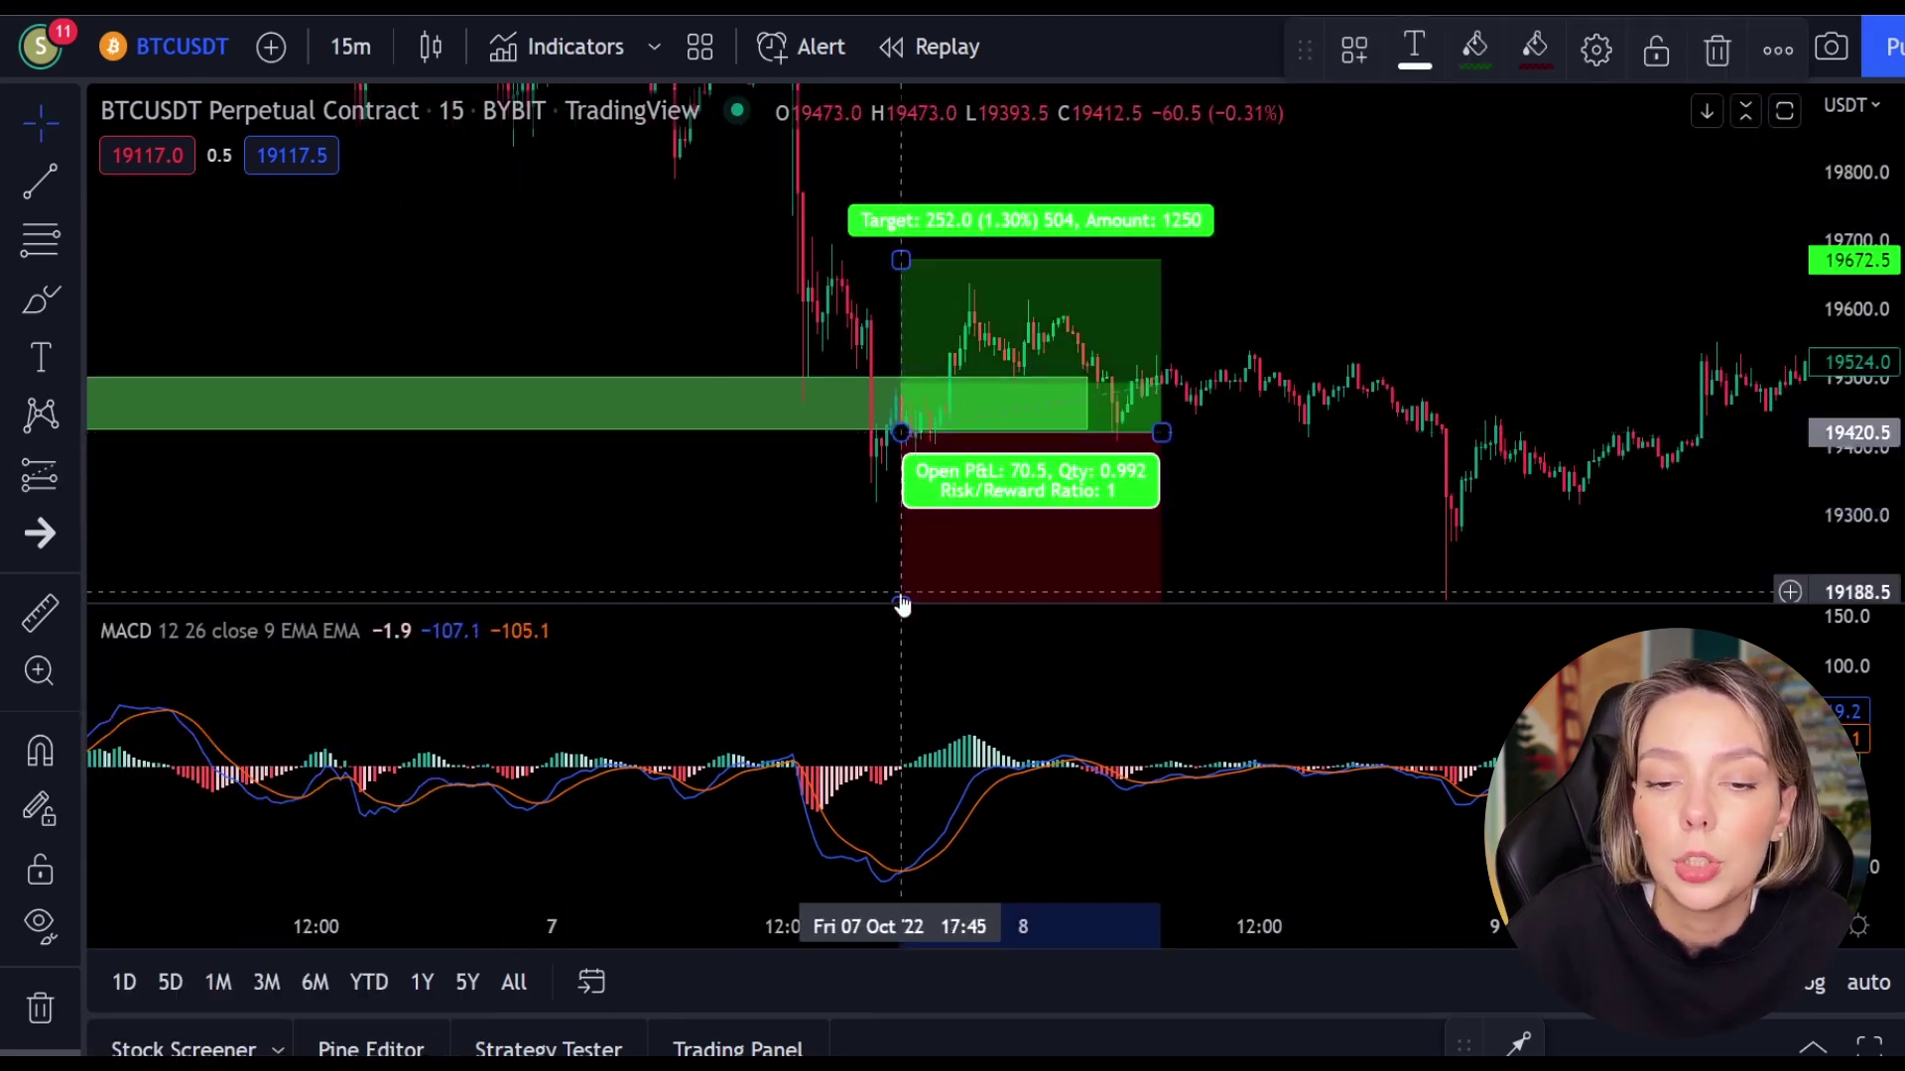
Set the long position's stop to 19311.5 below the recent low and lower its target toward the following price peaks
left_click_drag(898, 594, 900, 507)
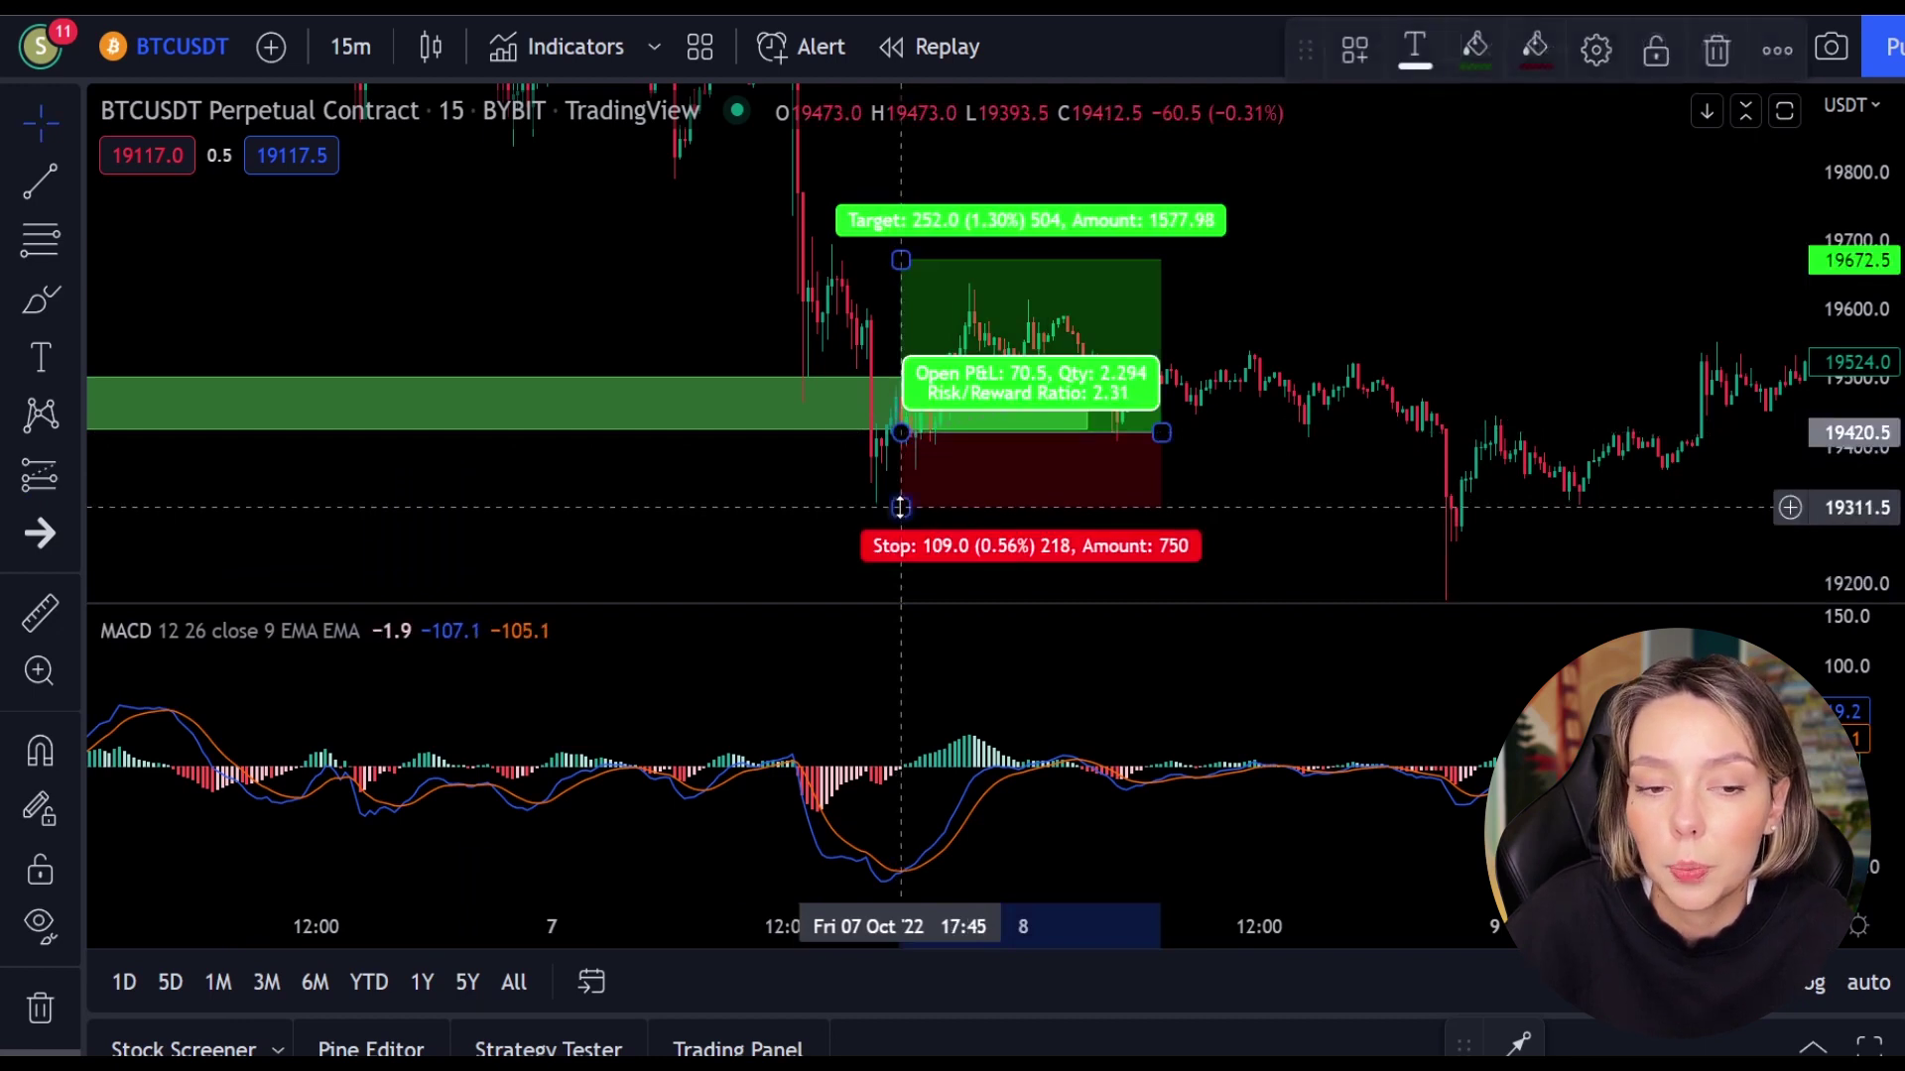
left_click_drag(901, 259, 910, 323)
left_click(913, 315)
left_click(911, 320)
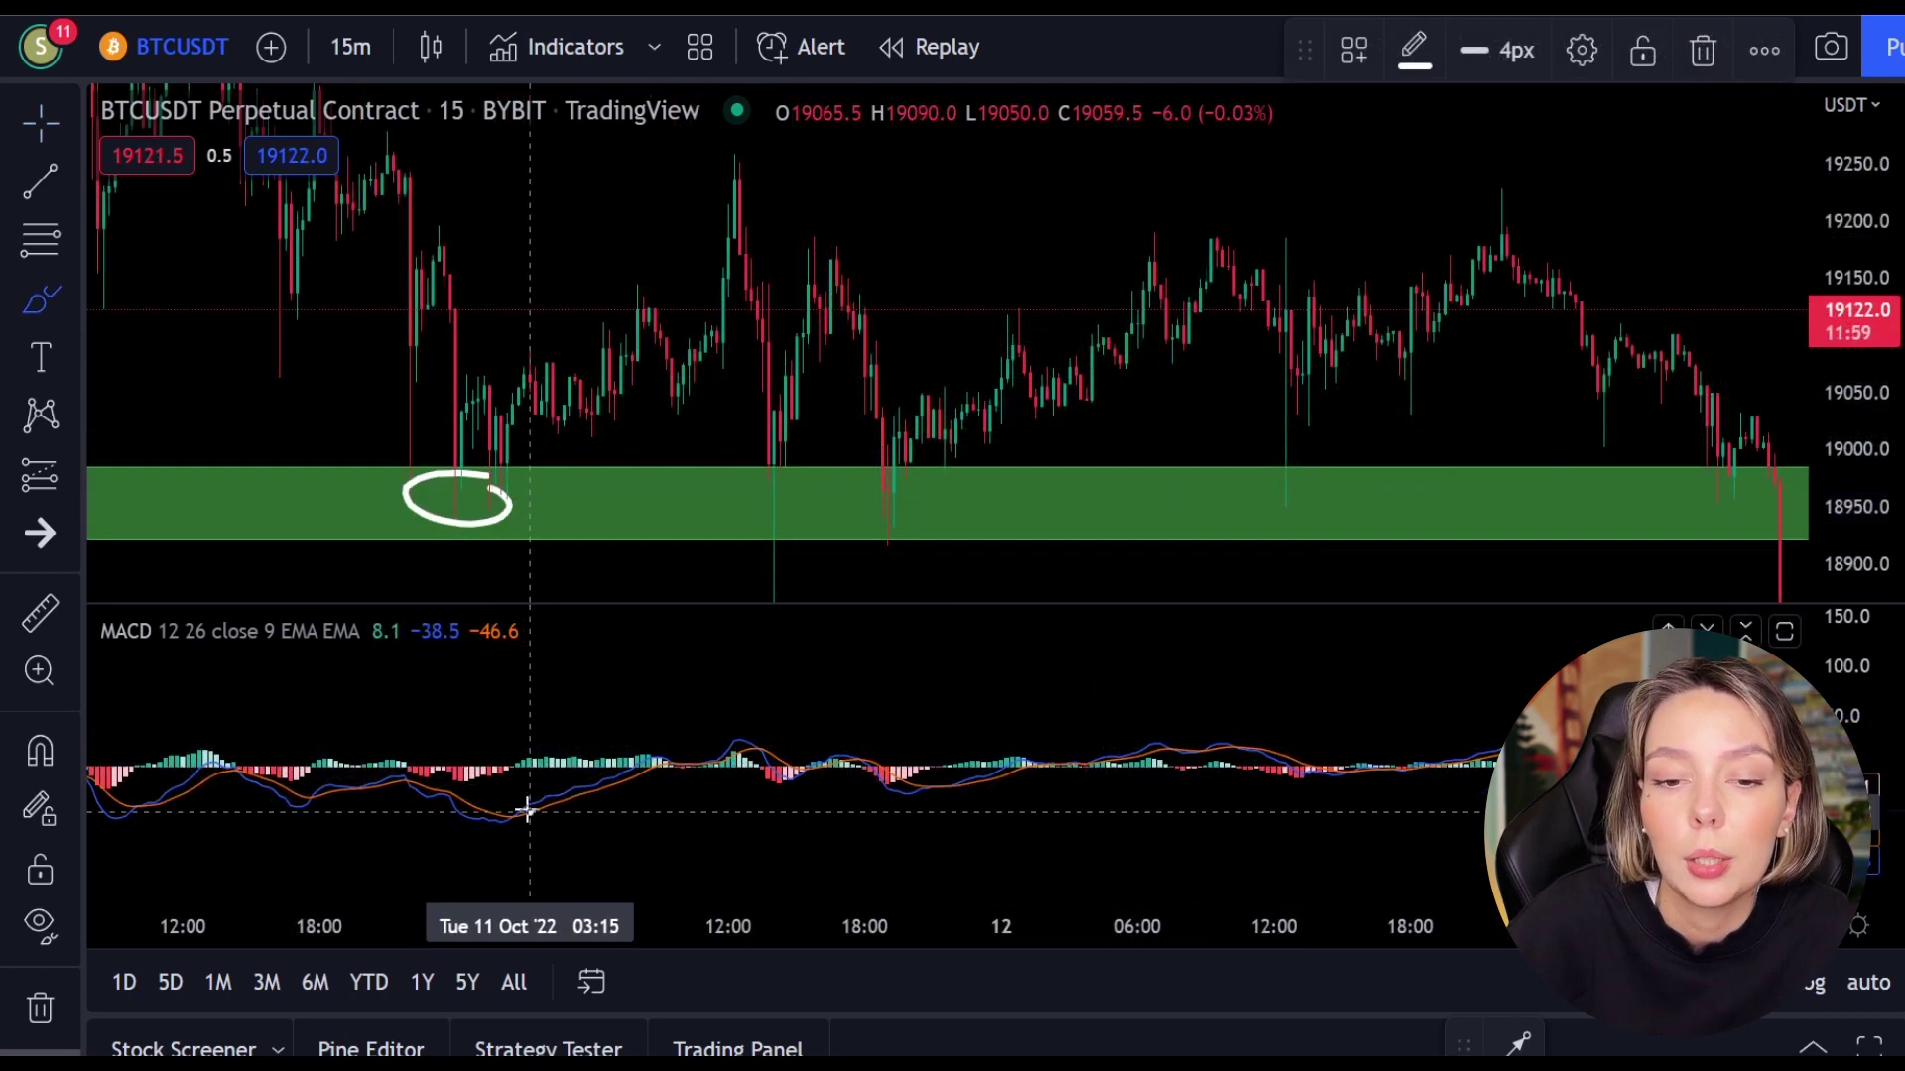
Brush-mark the MACD crossover early on 11 October and place a long position there with entry 19037.5 and target 19215.0
left_click_drag(526, 812, 524, 806)
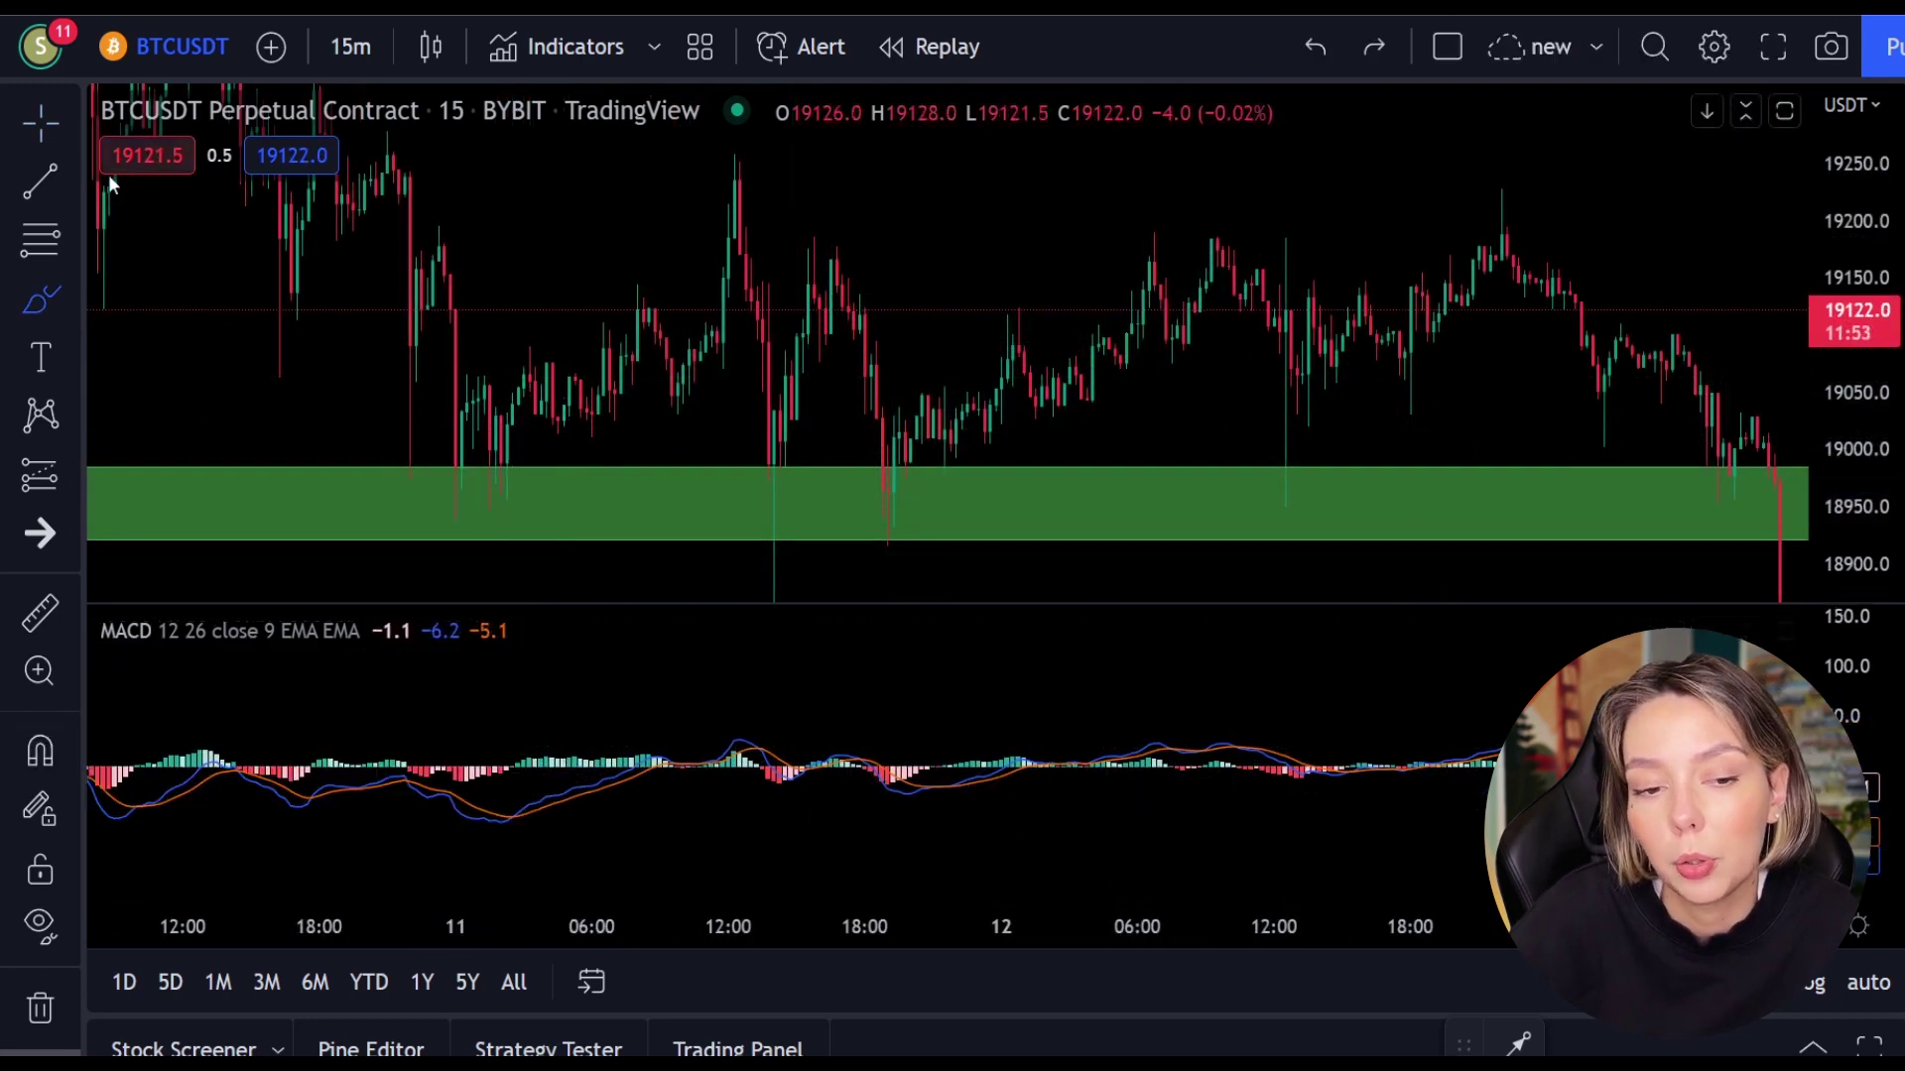
left_click(66, 474)
left_click(340, 519)
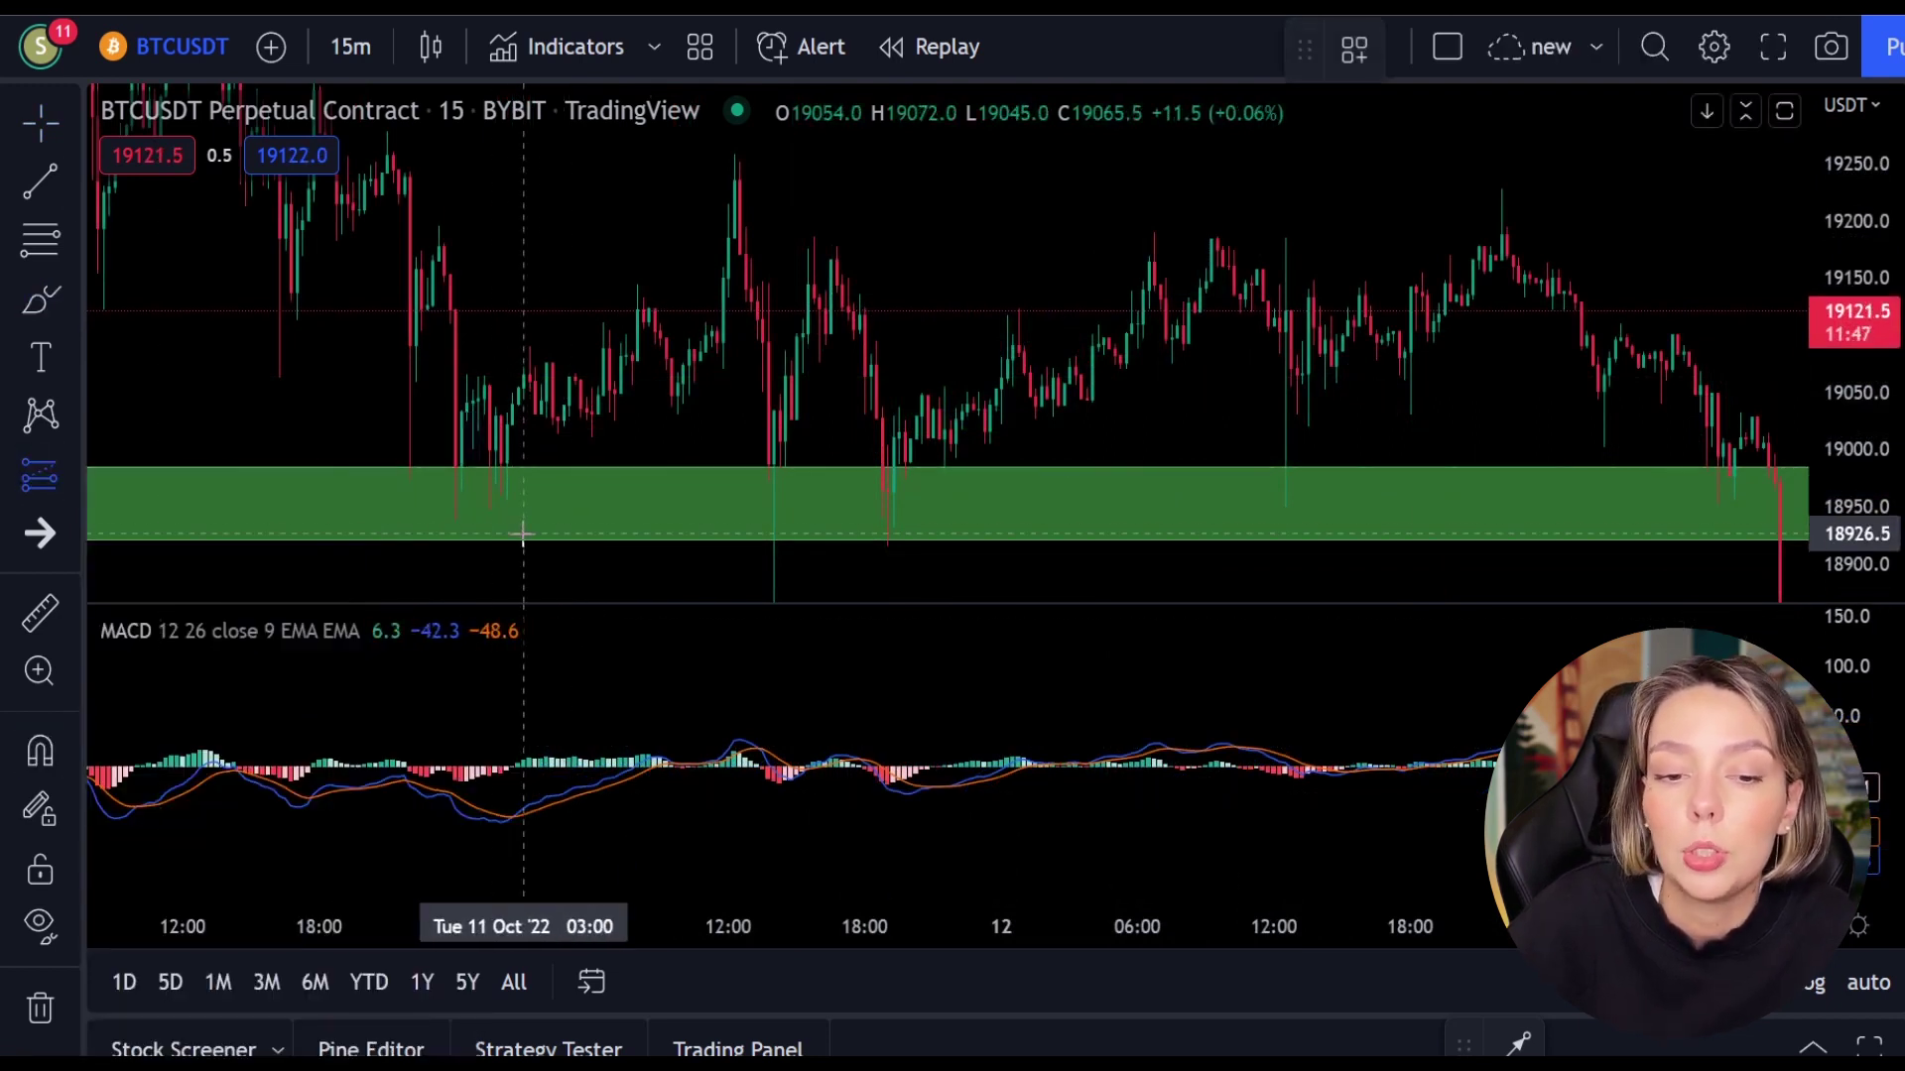
left_click(529, 407)
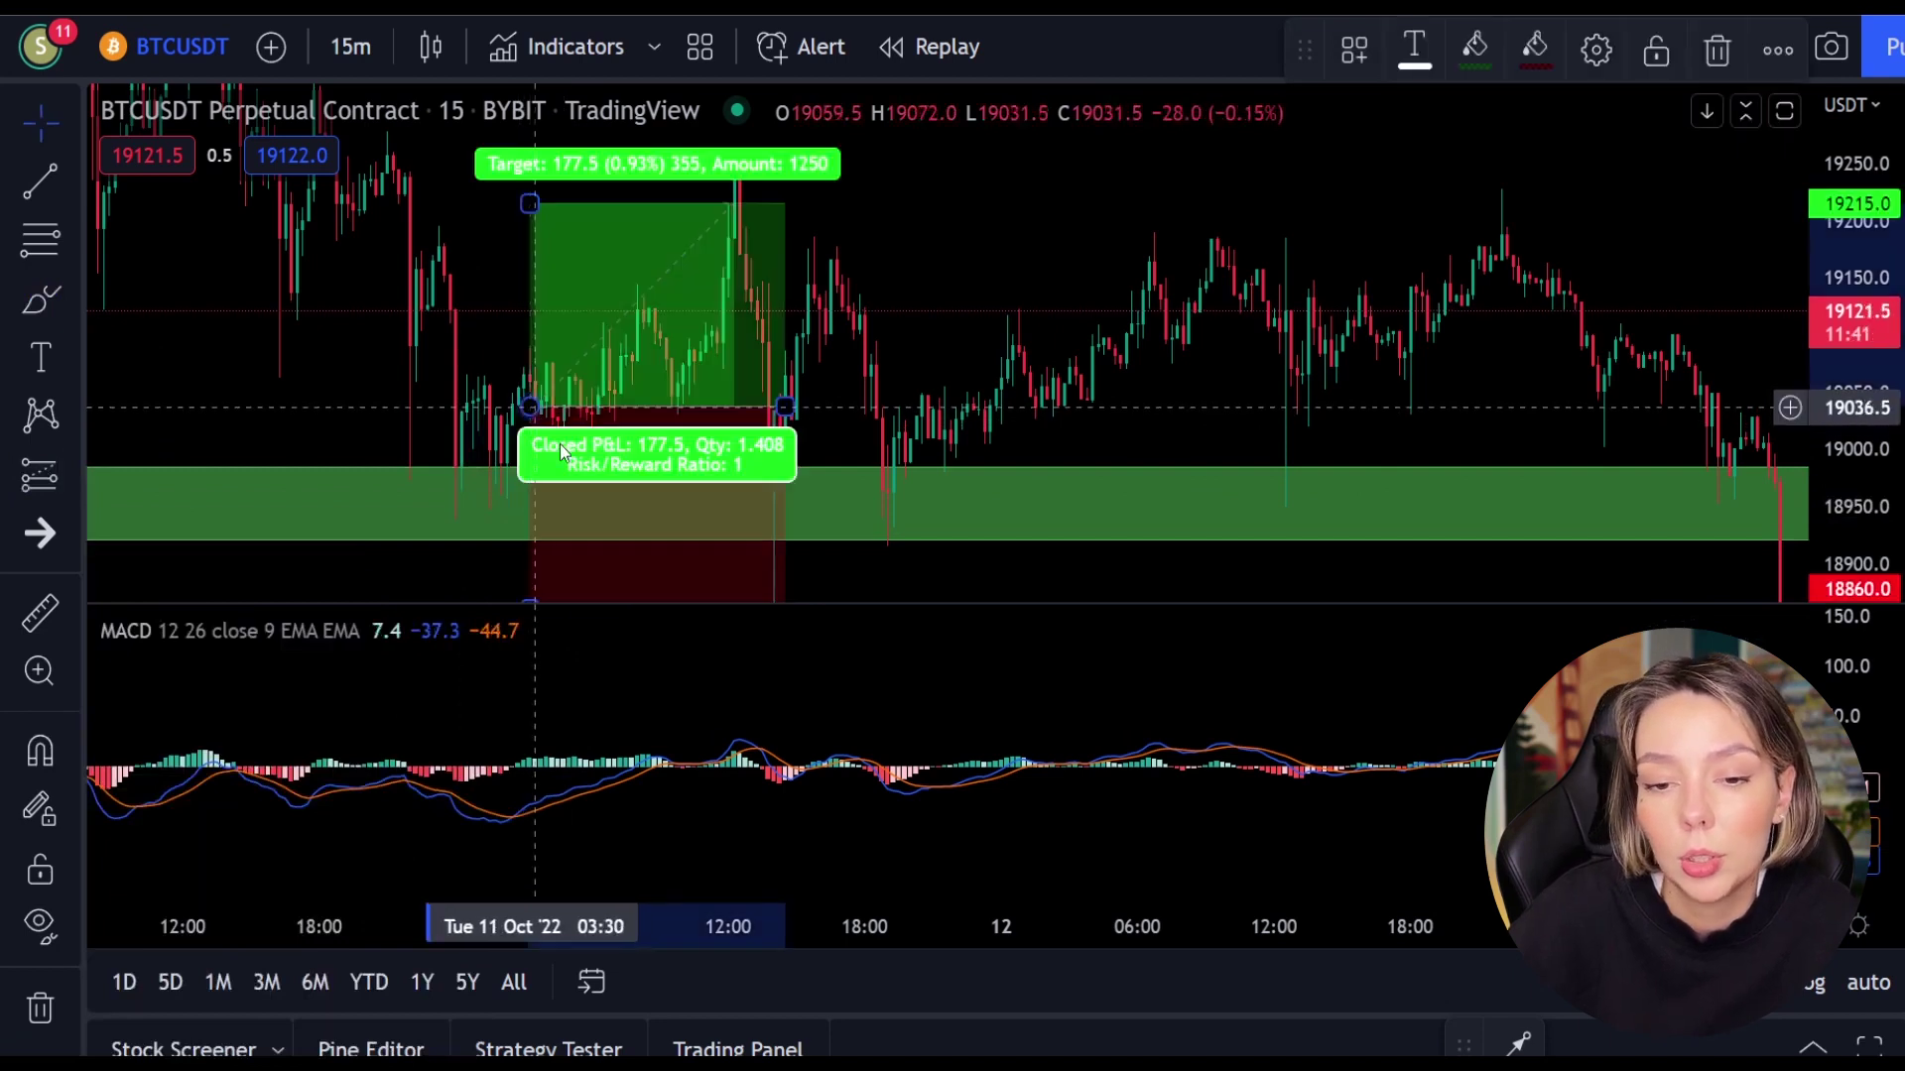
Set the 11 October long position's stop to 18921.0 at the green zone's lower edge and end the position at the price peak
left_click_drag(1056, 453, 1054, 423)
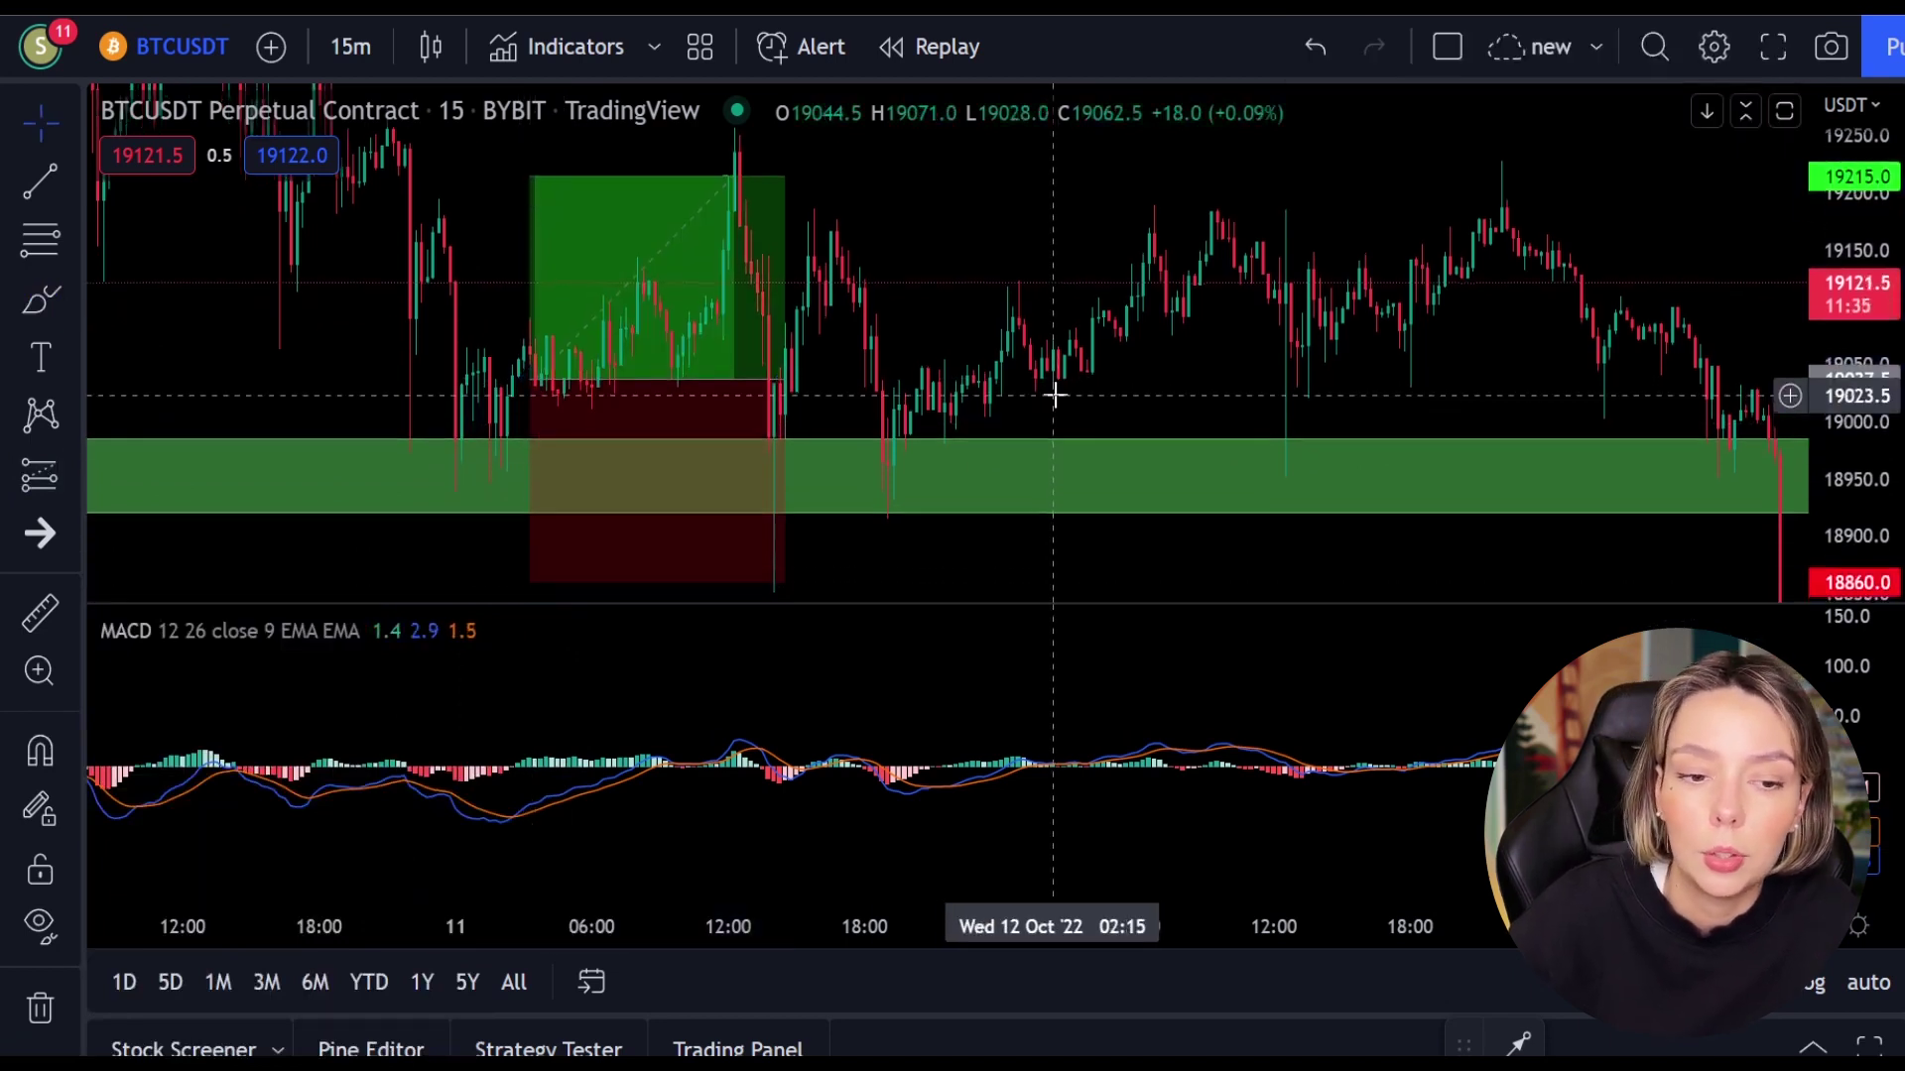
left_click_drag(530, 583, 530, 512)
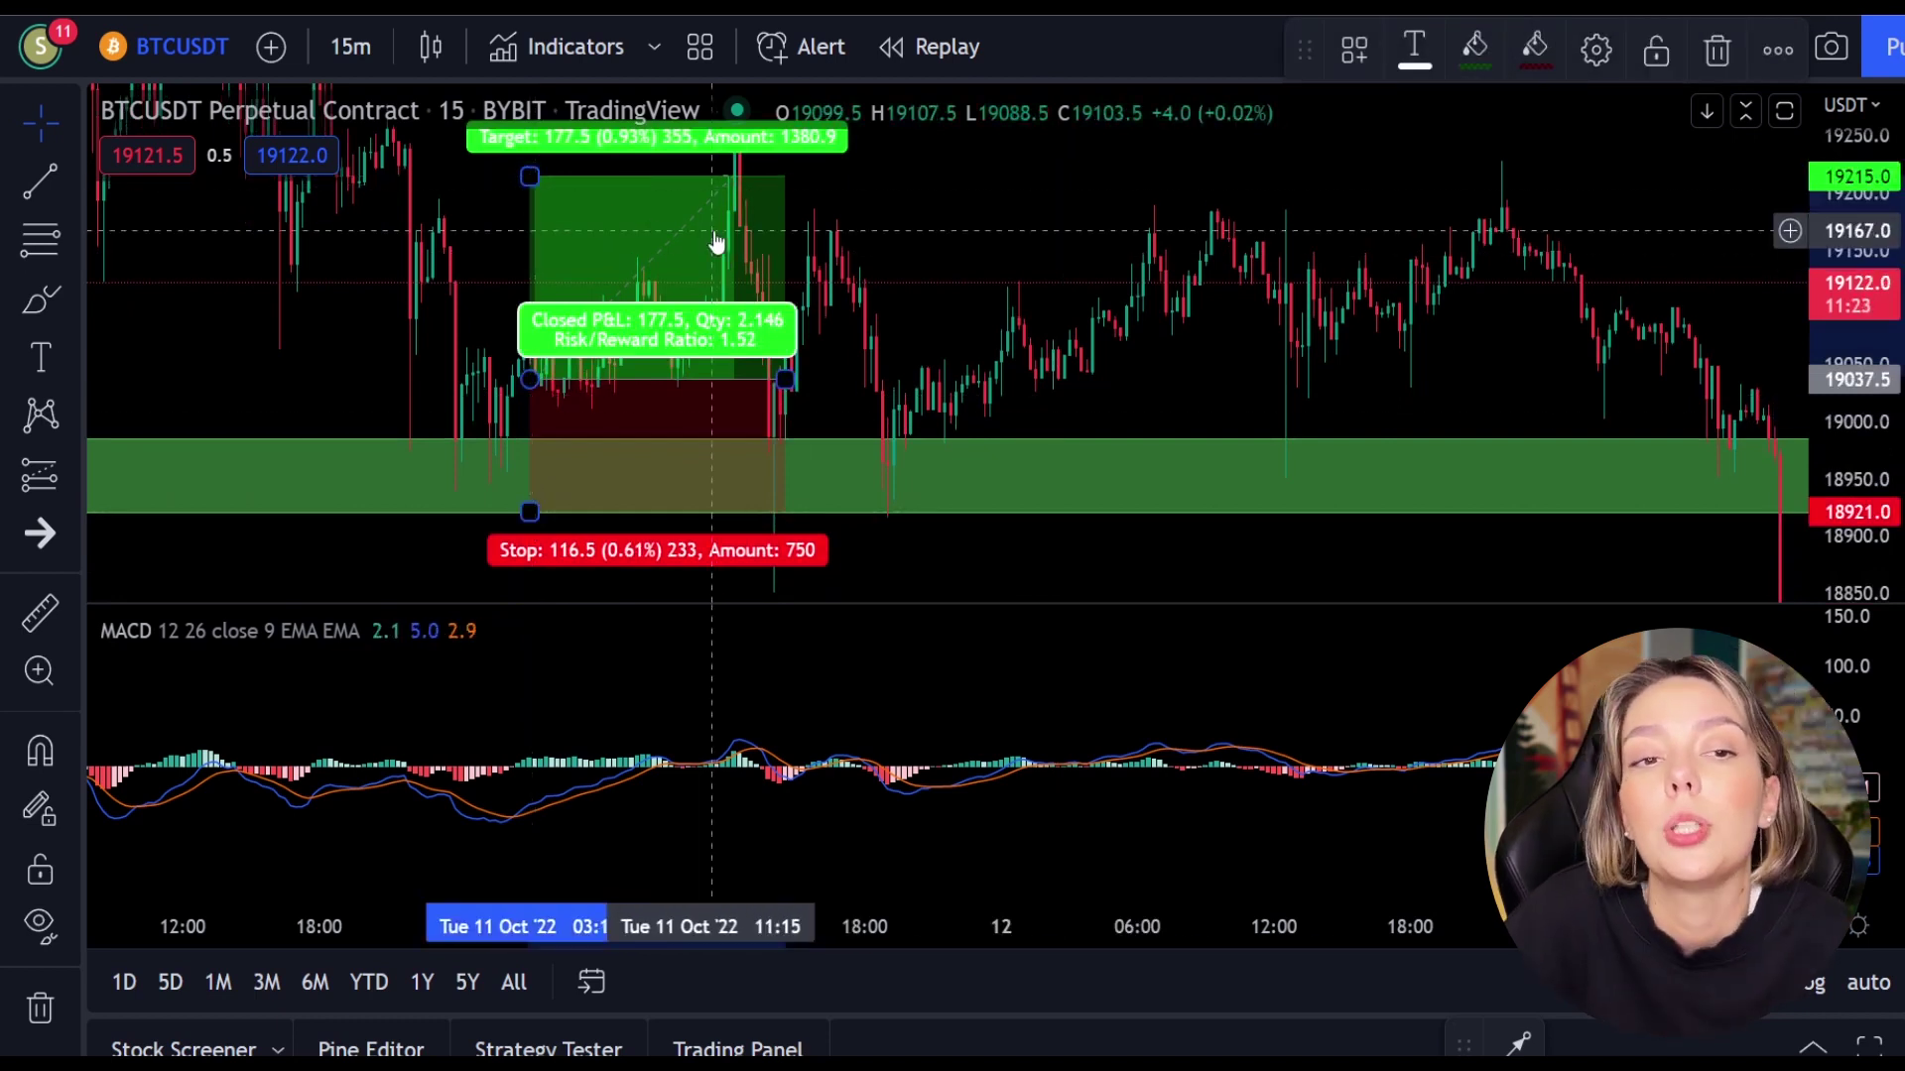
left_click_drag(785, 379, 734, 379)
left_click(1024, 254)
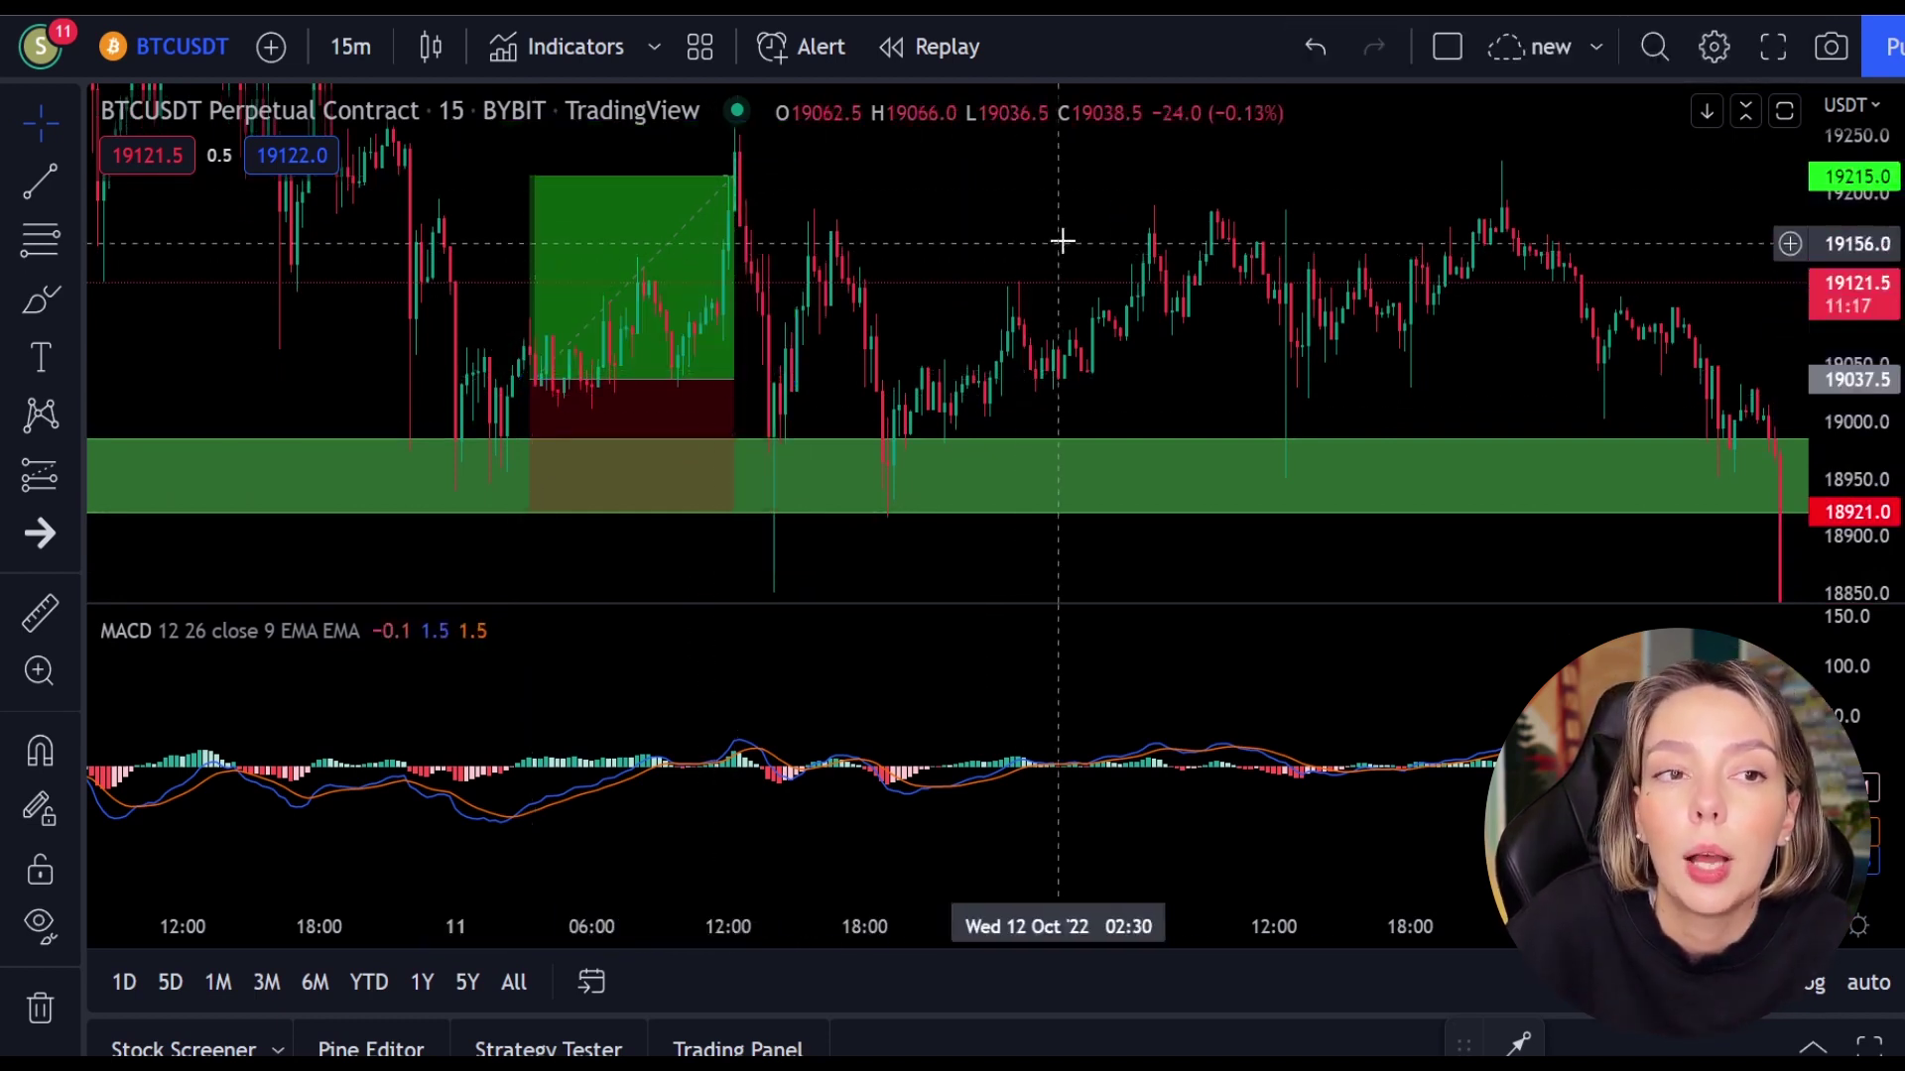
Replace the early 11 October long position with one using entry 19005.0, target 19111.5 and stop 18935.0
left_click(616, 255)
key("Delete")
left_click(39, 297)
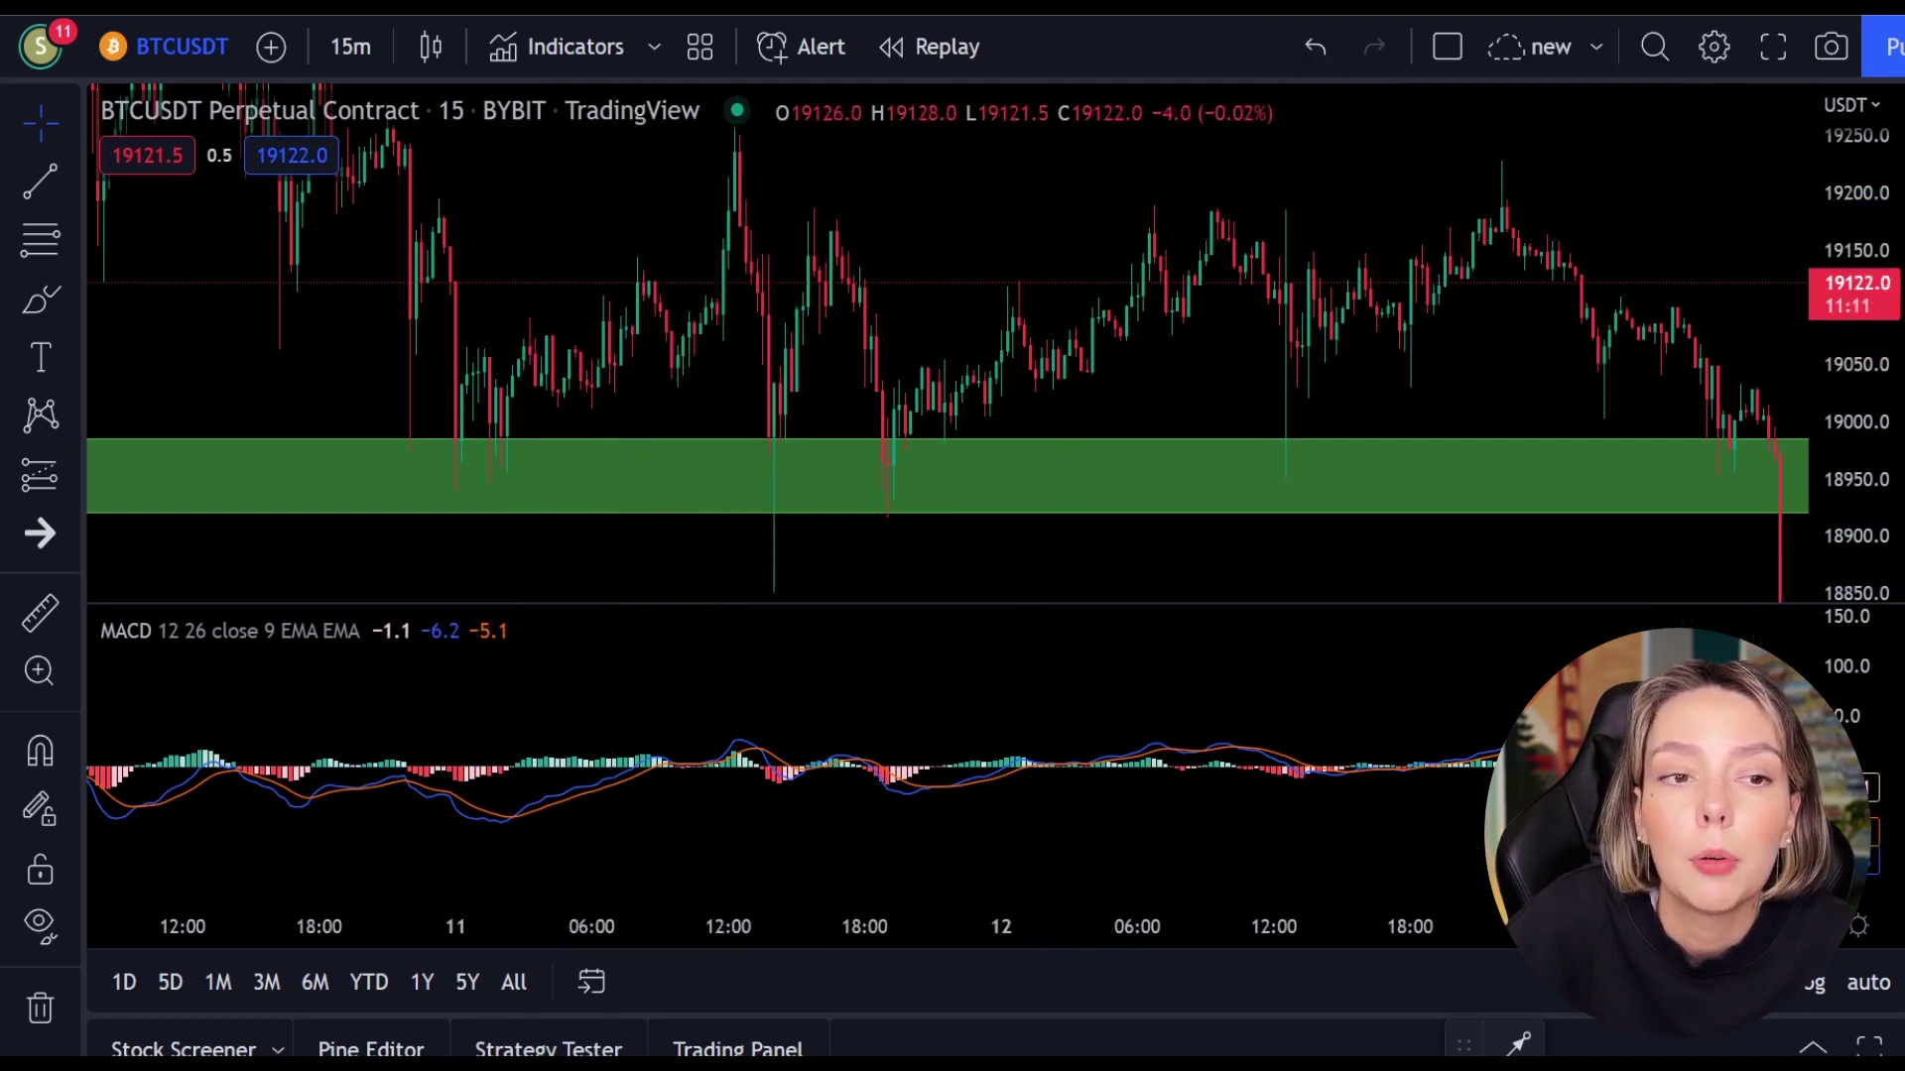
left_click(507, 416)
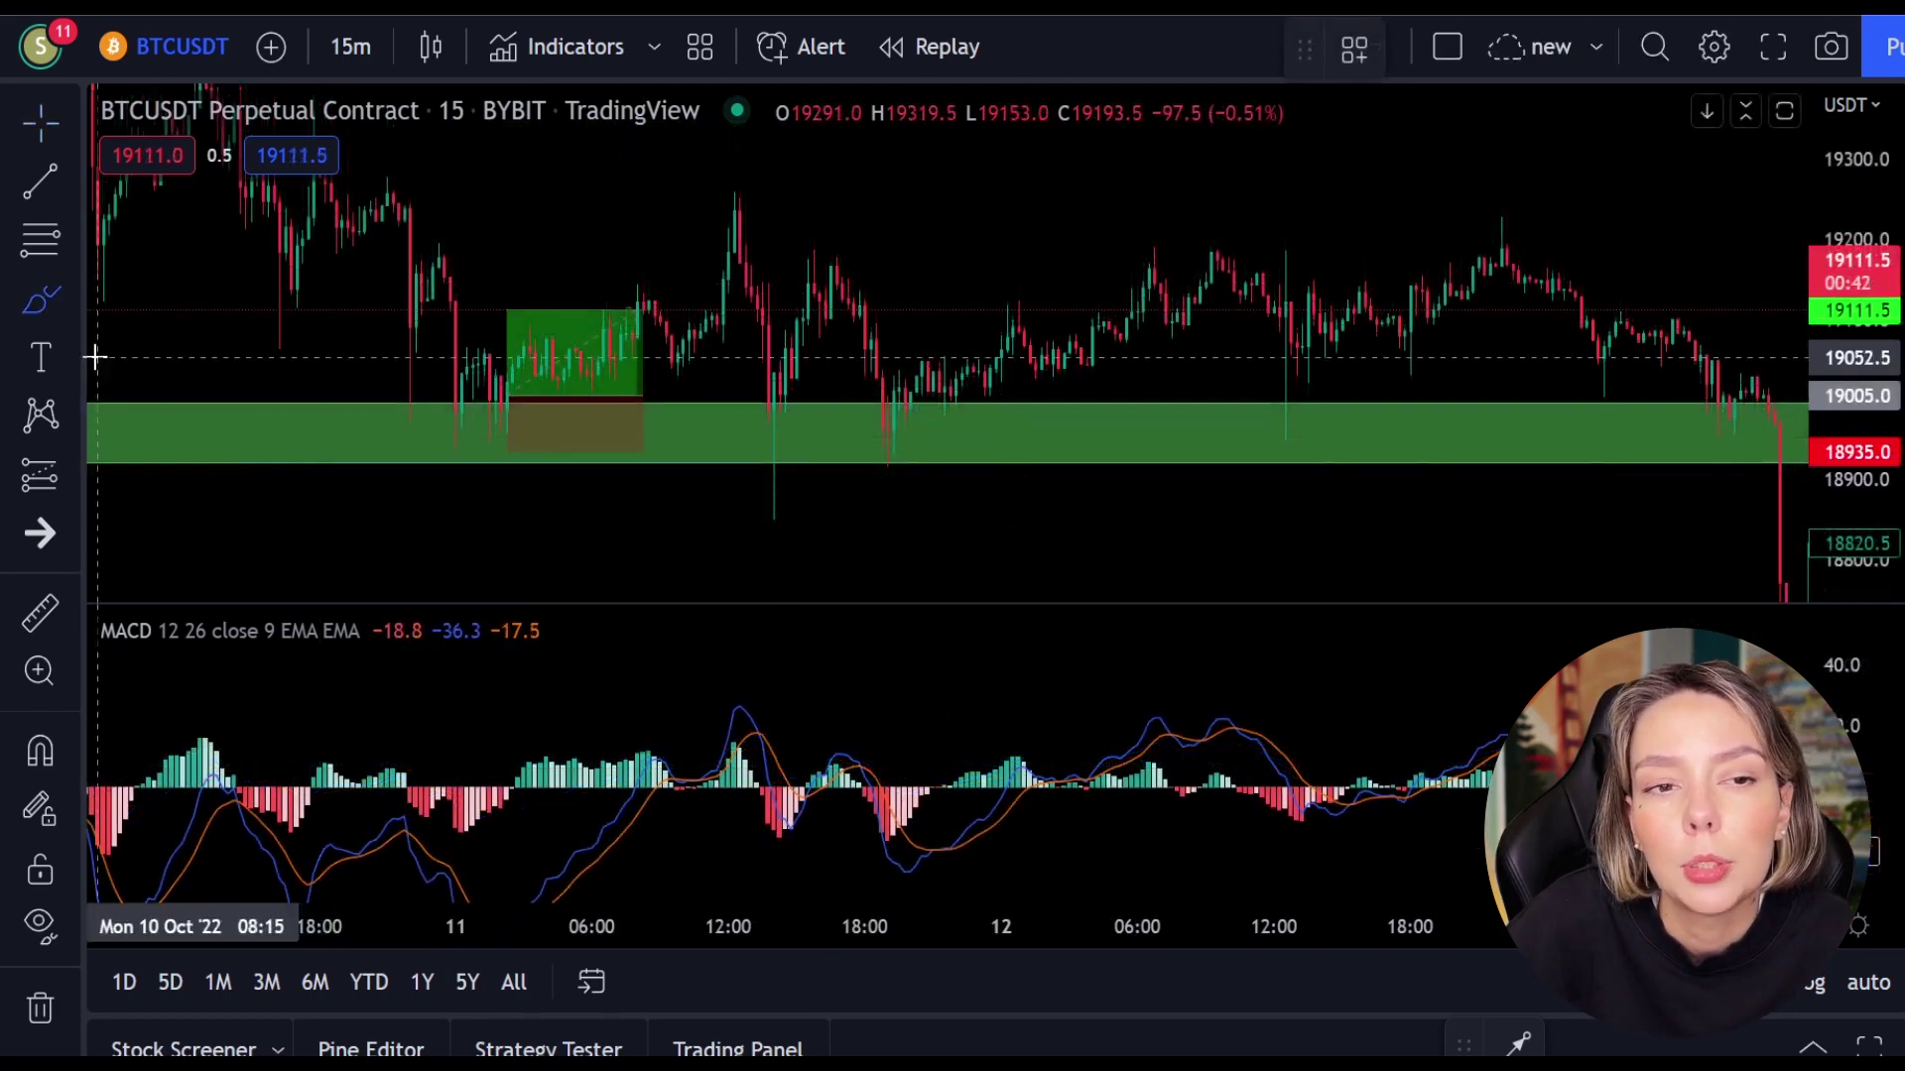
Brush-circle the price touch of the green zone late on 11 October and its matching MACD crossover
mouse_move(943, 407)
left_mouse_down()
mouse_move(898, 396)
mouse_move(968, 402)
left_mouse_up()
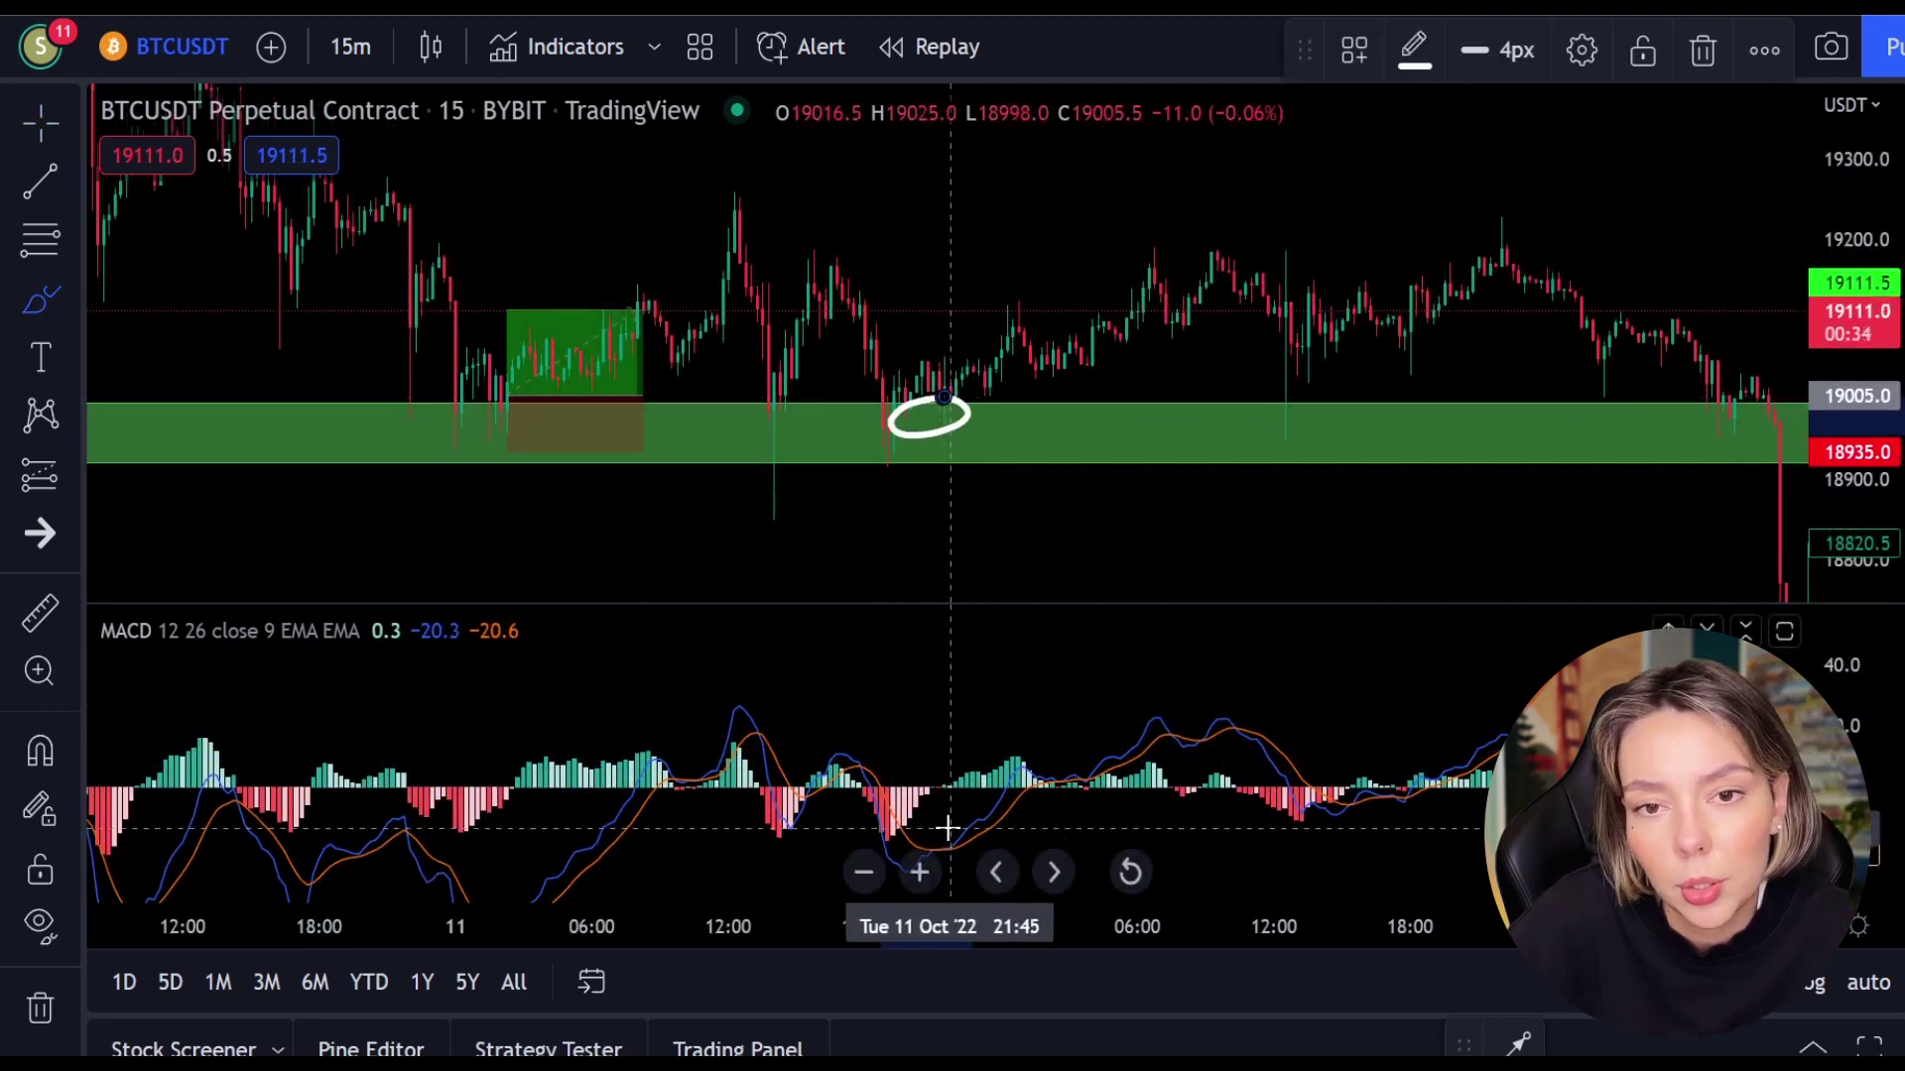
mouse_move(928, 863)
left_mouse_down()
mouse_move(952, 819)
mouse_move(932, 845)
left_mouse_up()
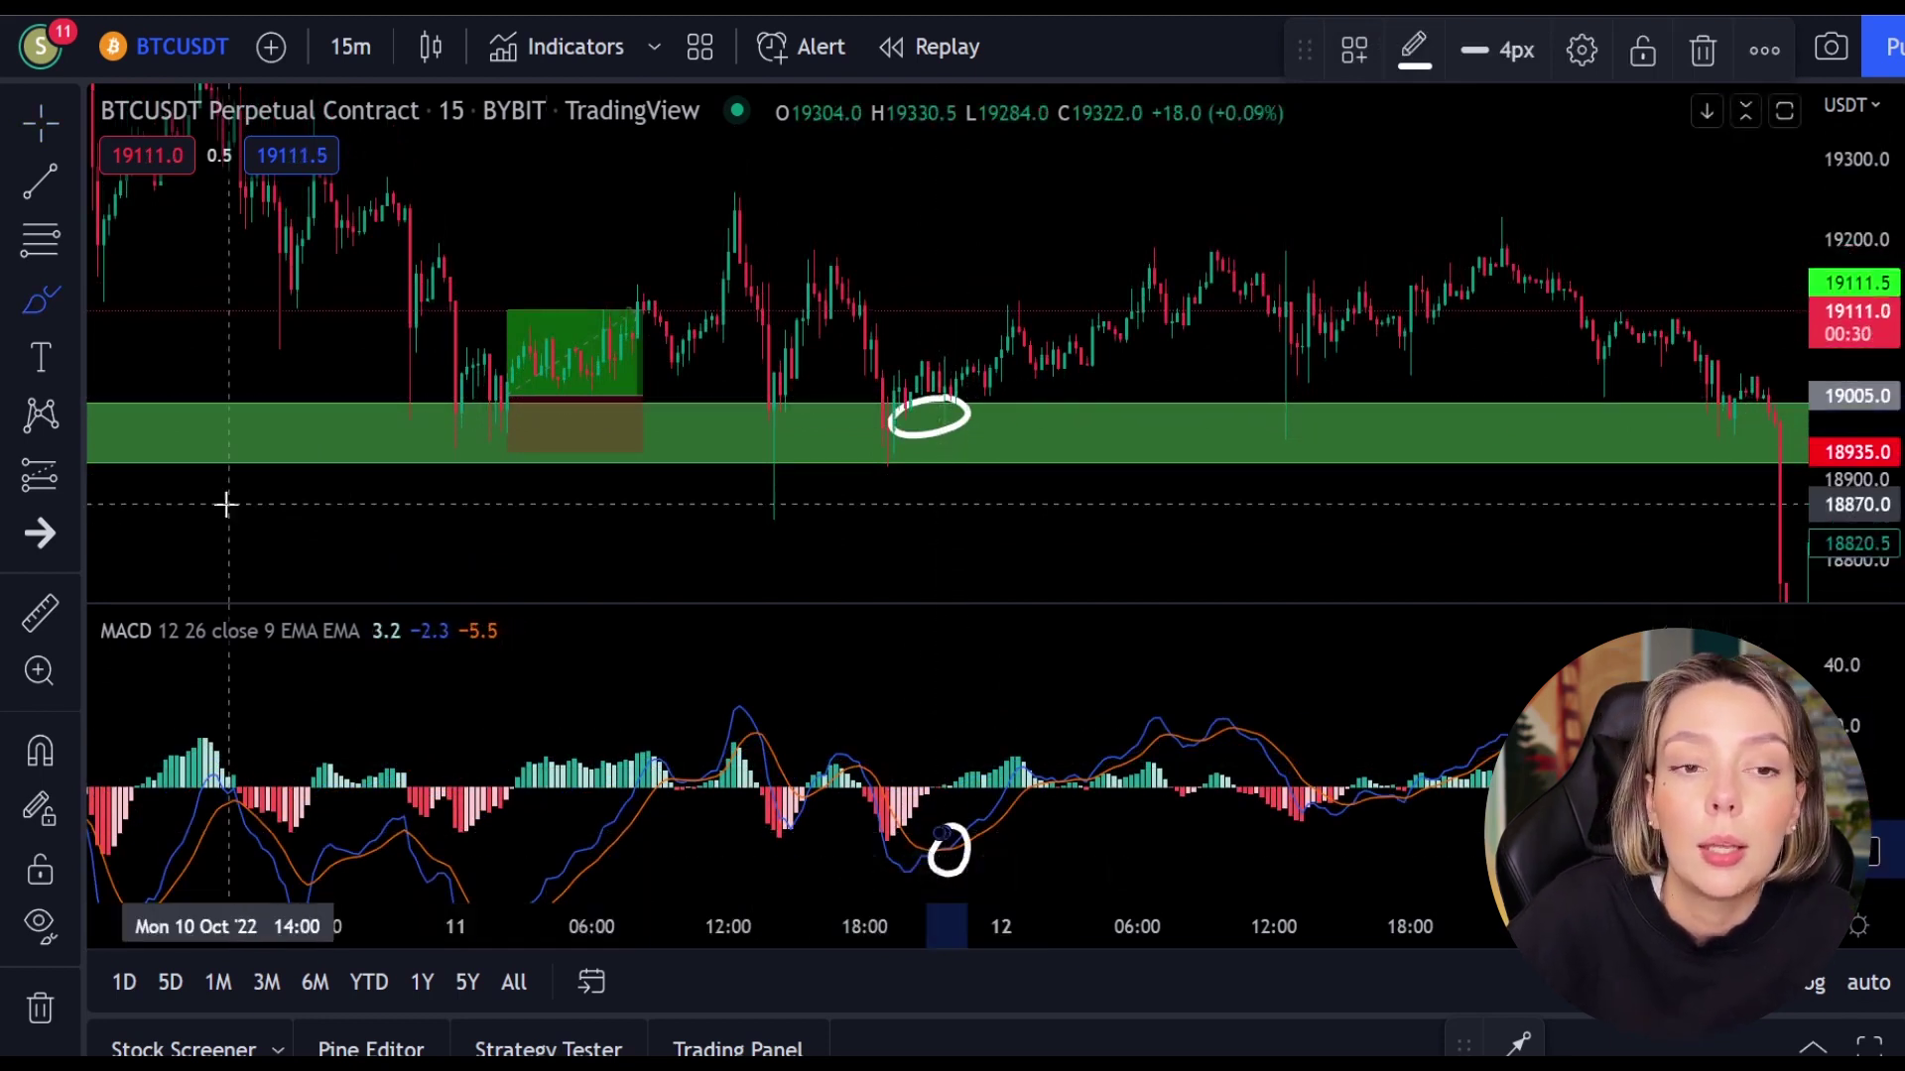
Place a second long position late on 11 October with entry 19016.0, stop 18908.5 and target 19180.5, ending at the price peak
left_click(40, 476)
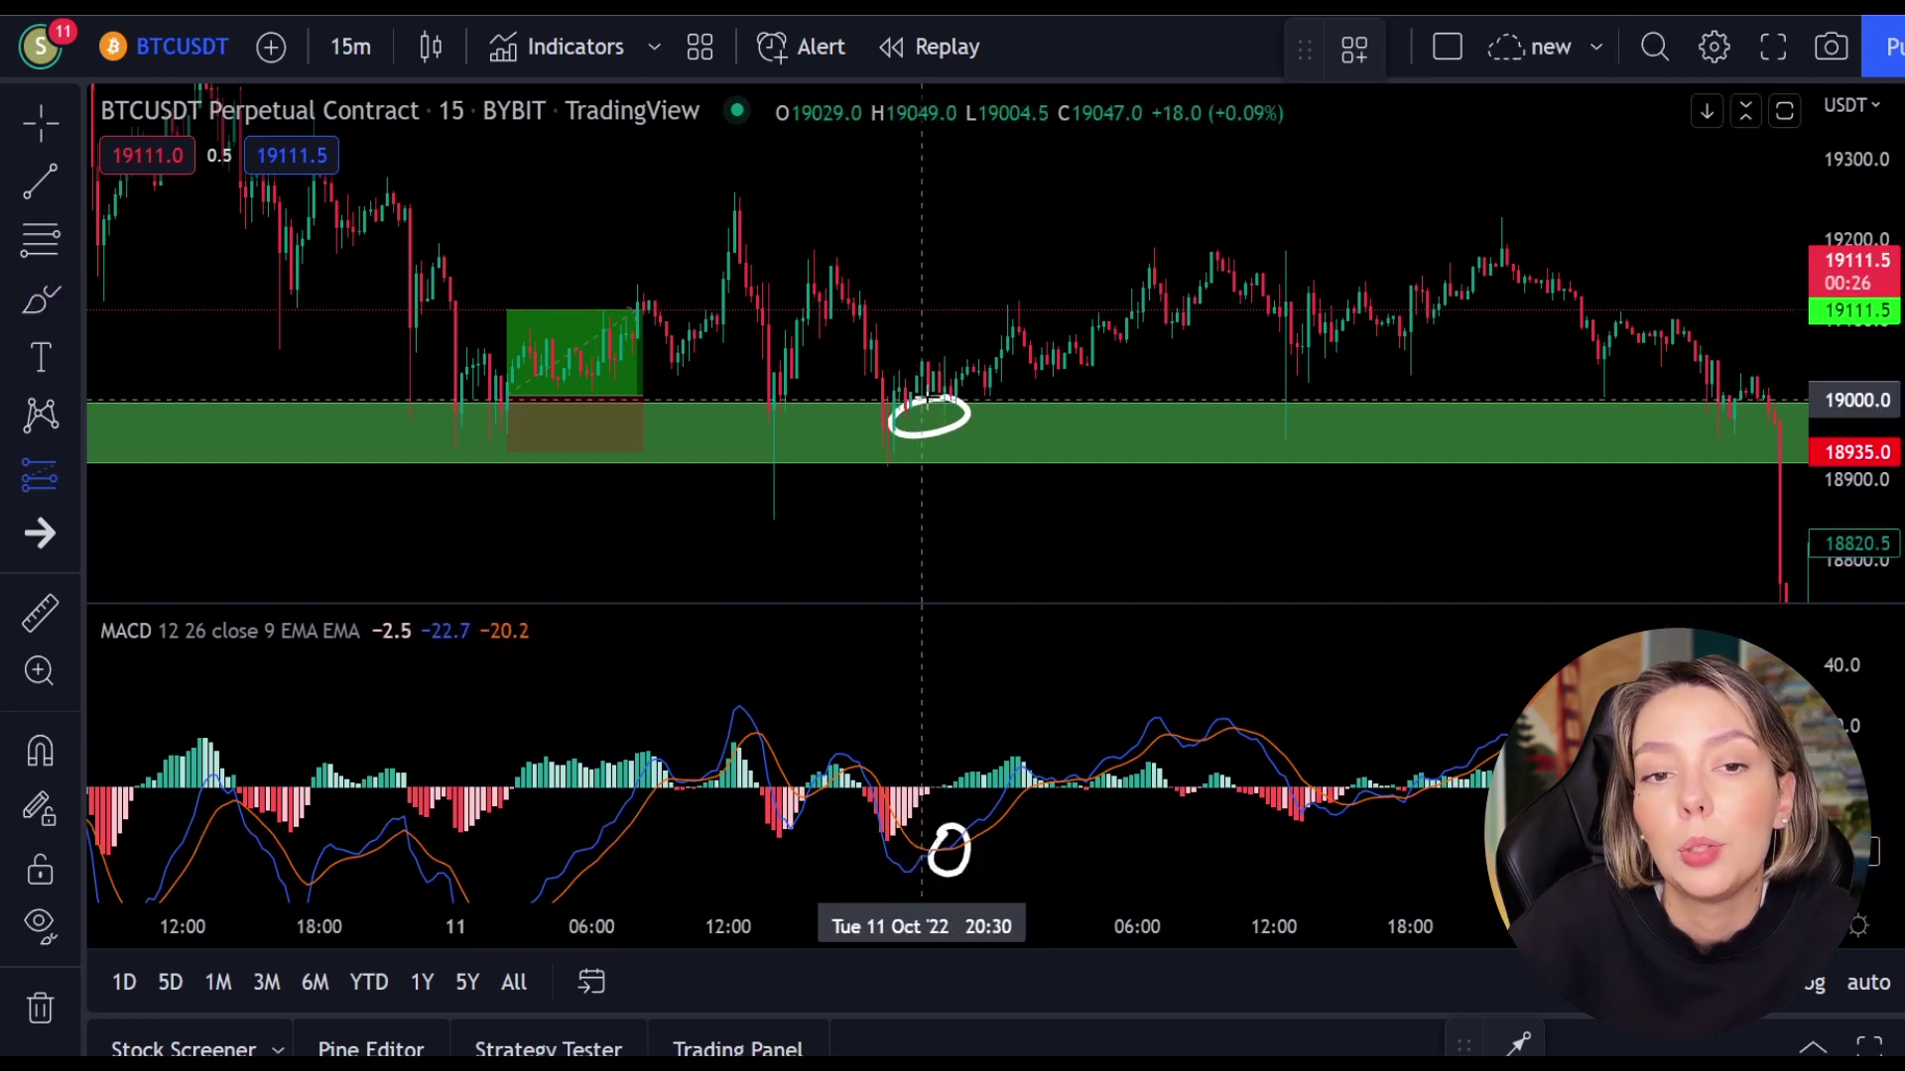
left_click(932, 389)
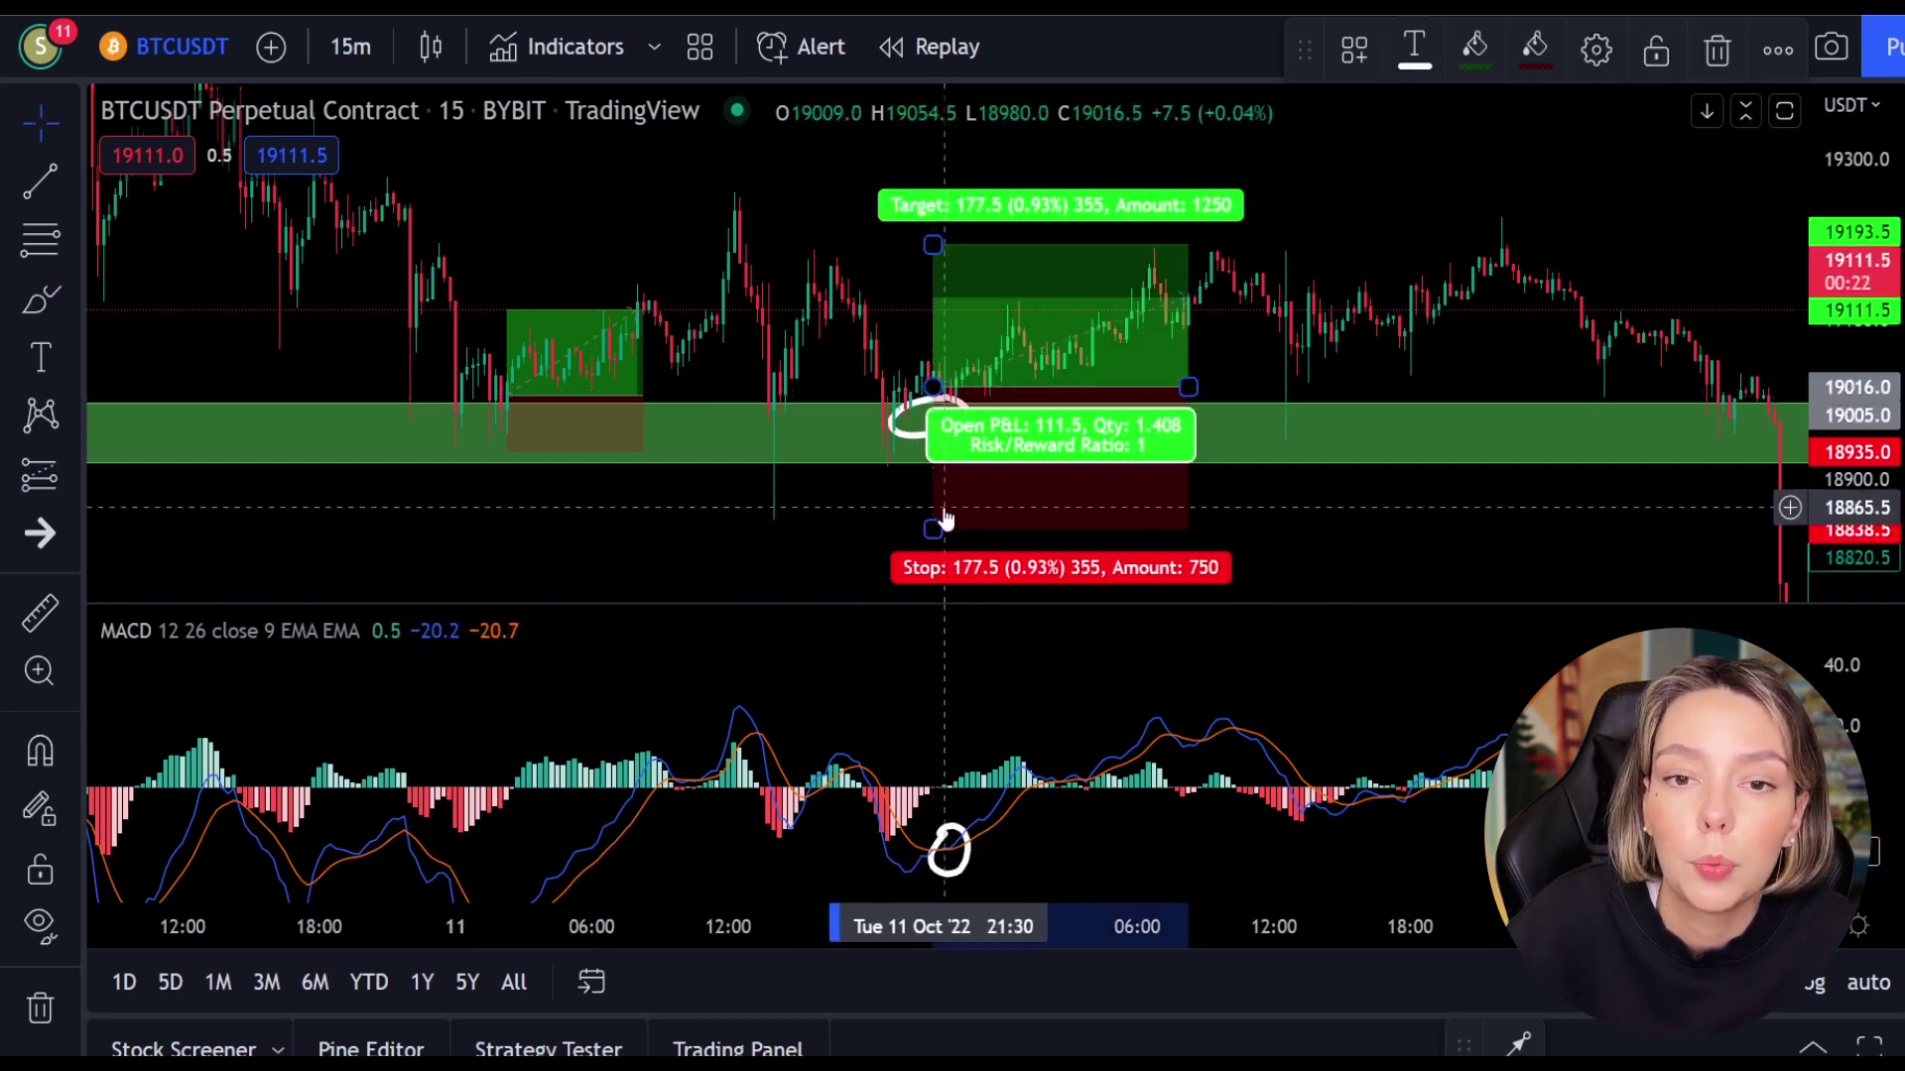
left_click_drag(932, 527, 933, 473)
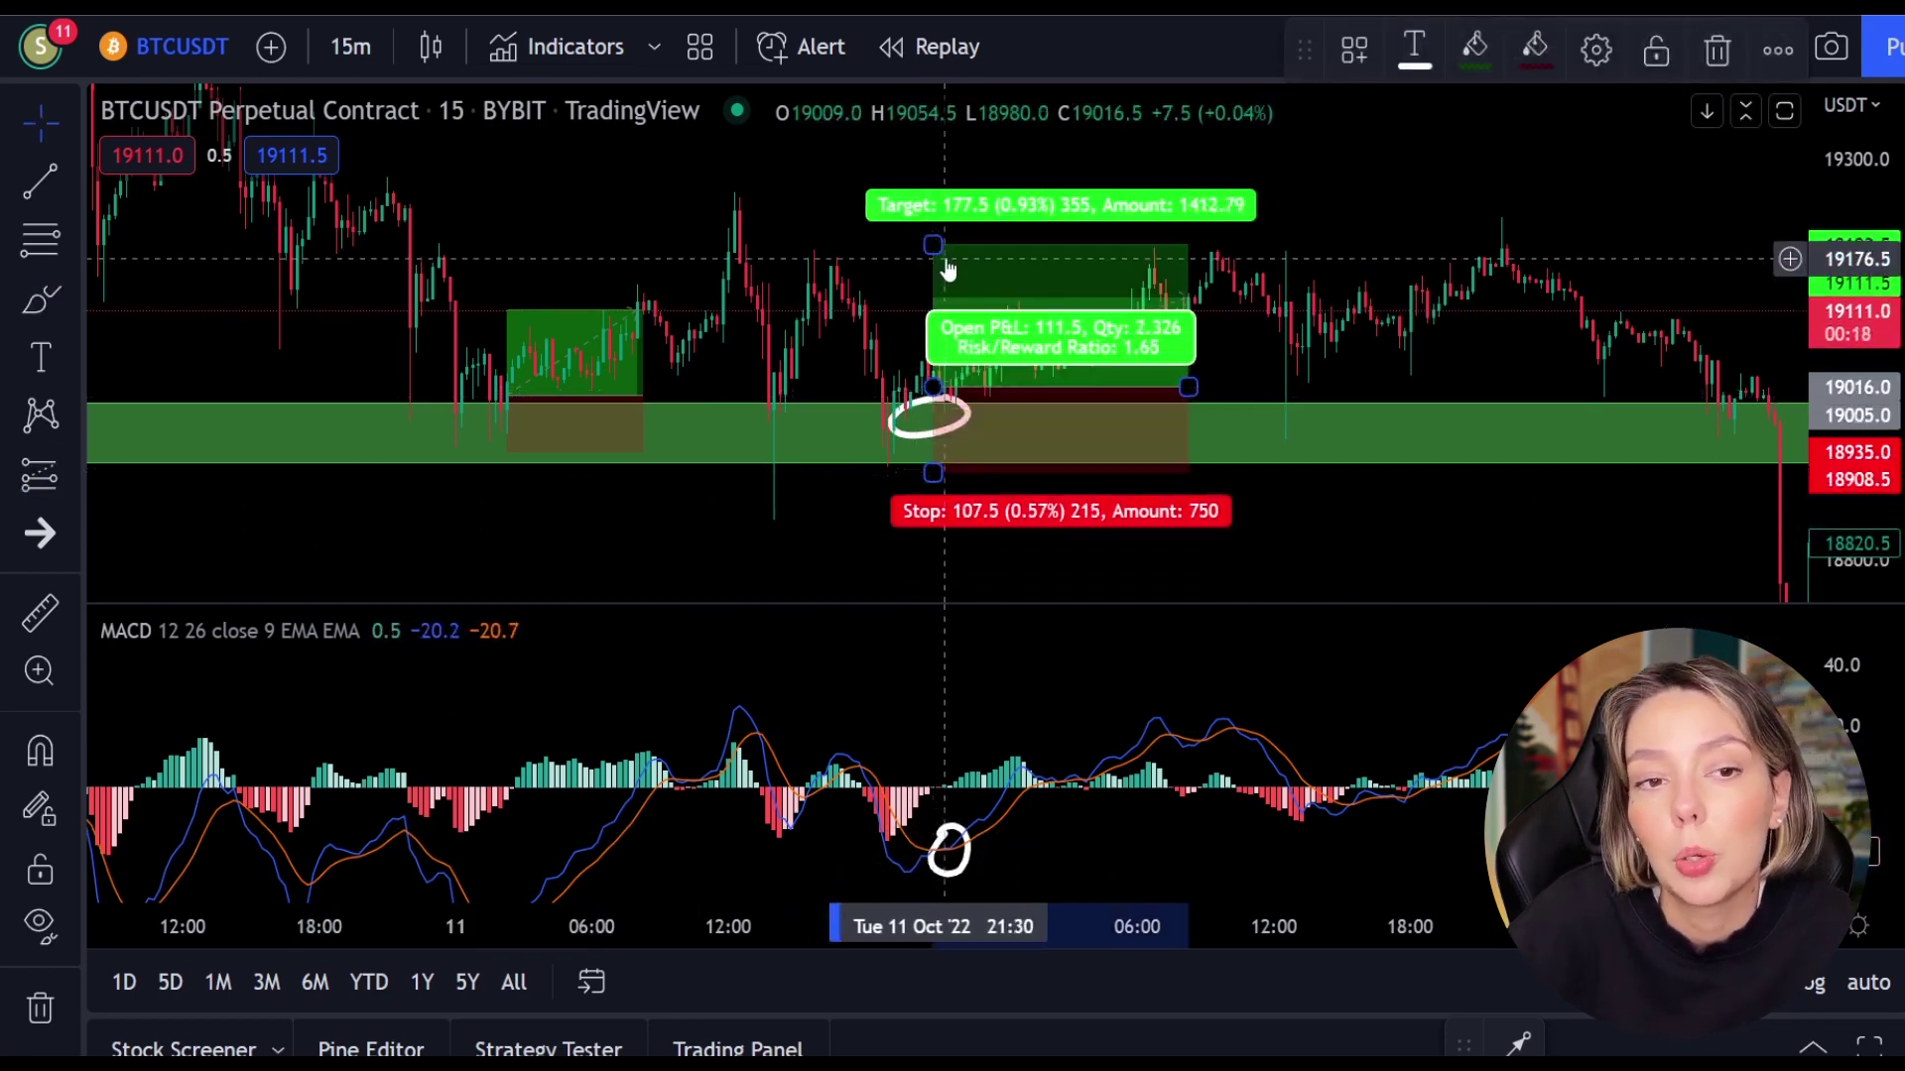
left_click_drag(936, 242, 938, 254)
left_click_drag(1188, 387, 1155, 385)
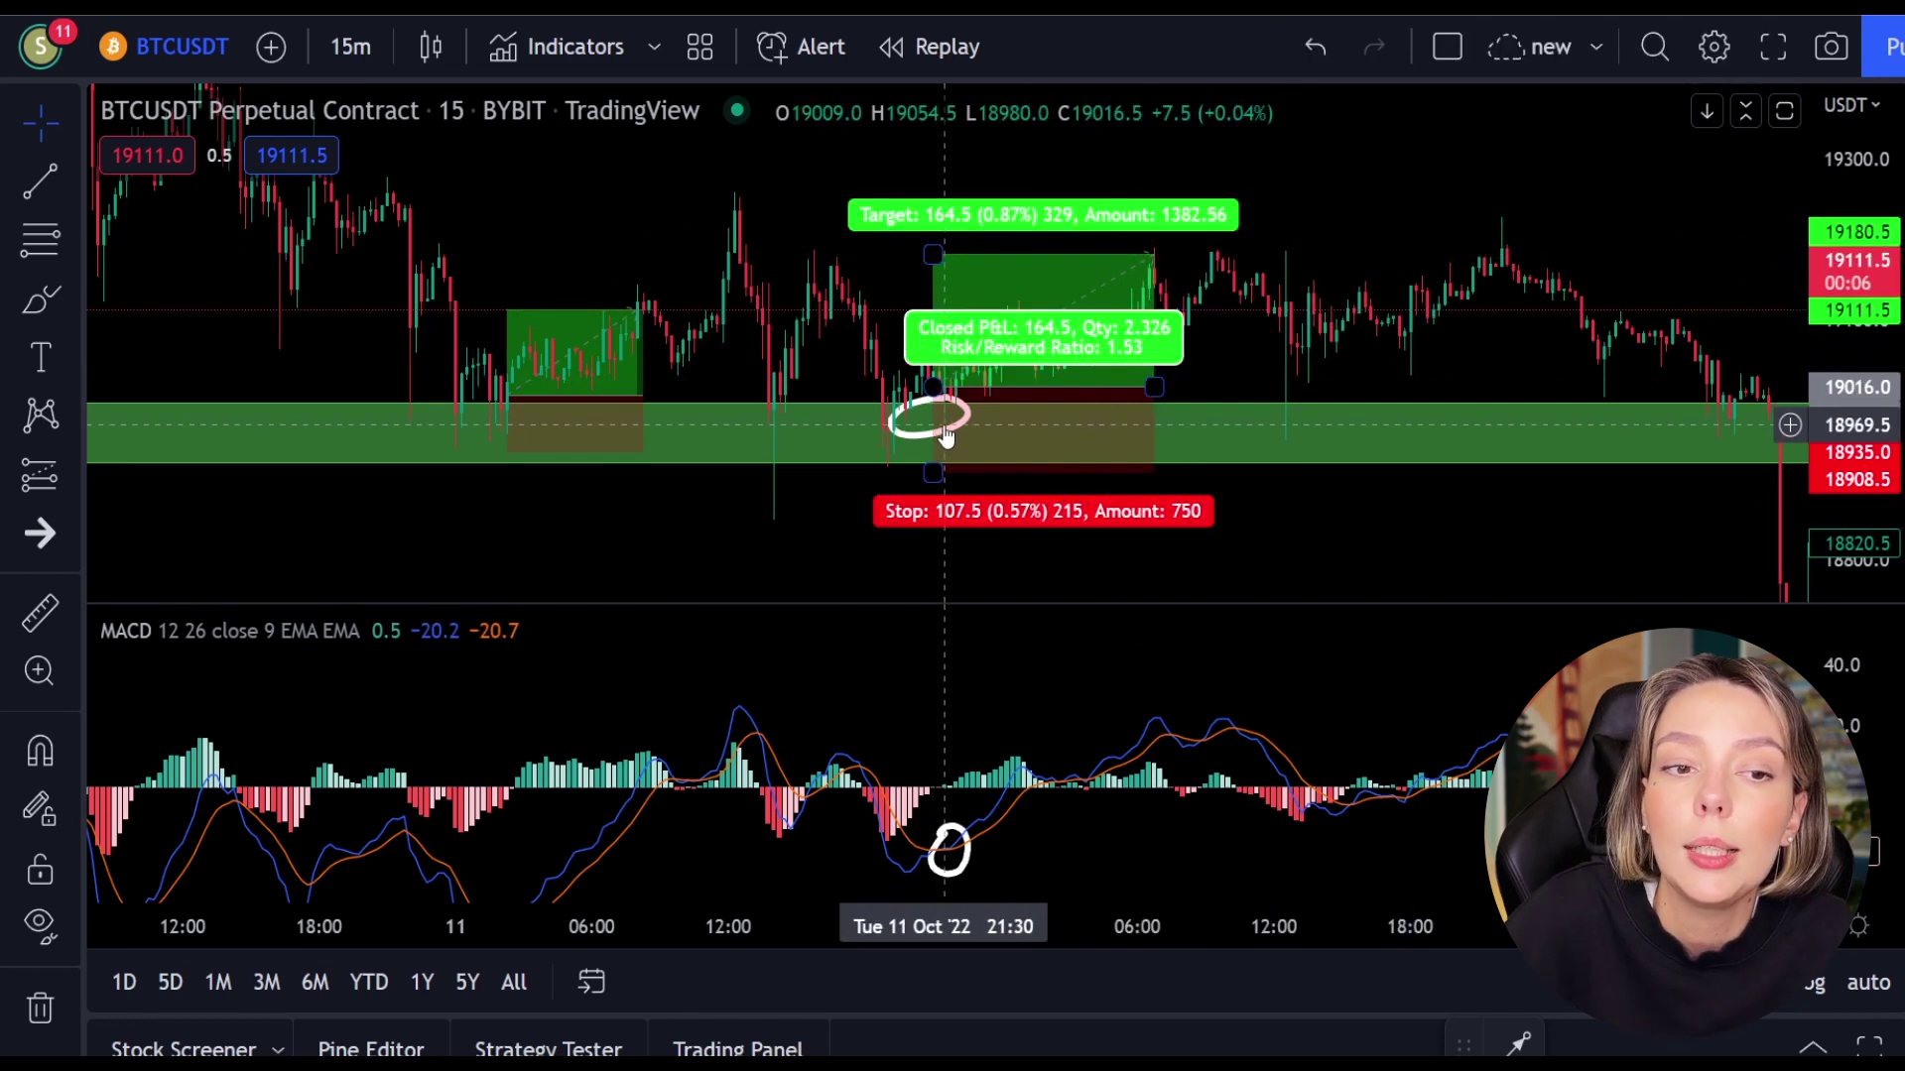
Delete the brush circles around the green zone touch and the MACD crossover
left_click(912, 435)
key("Delete")
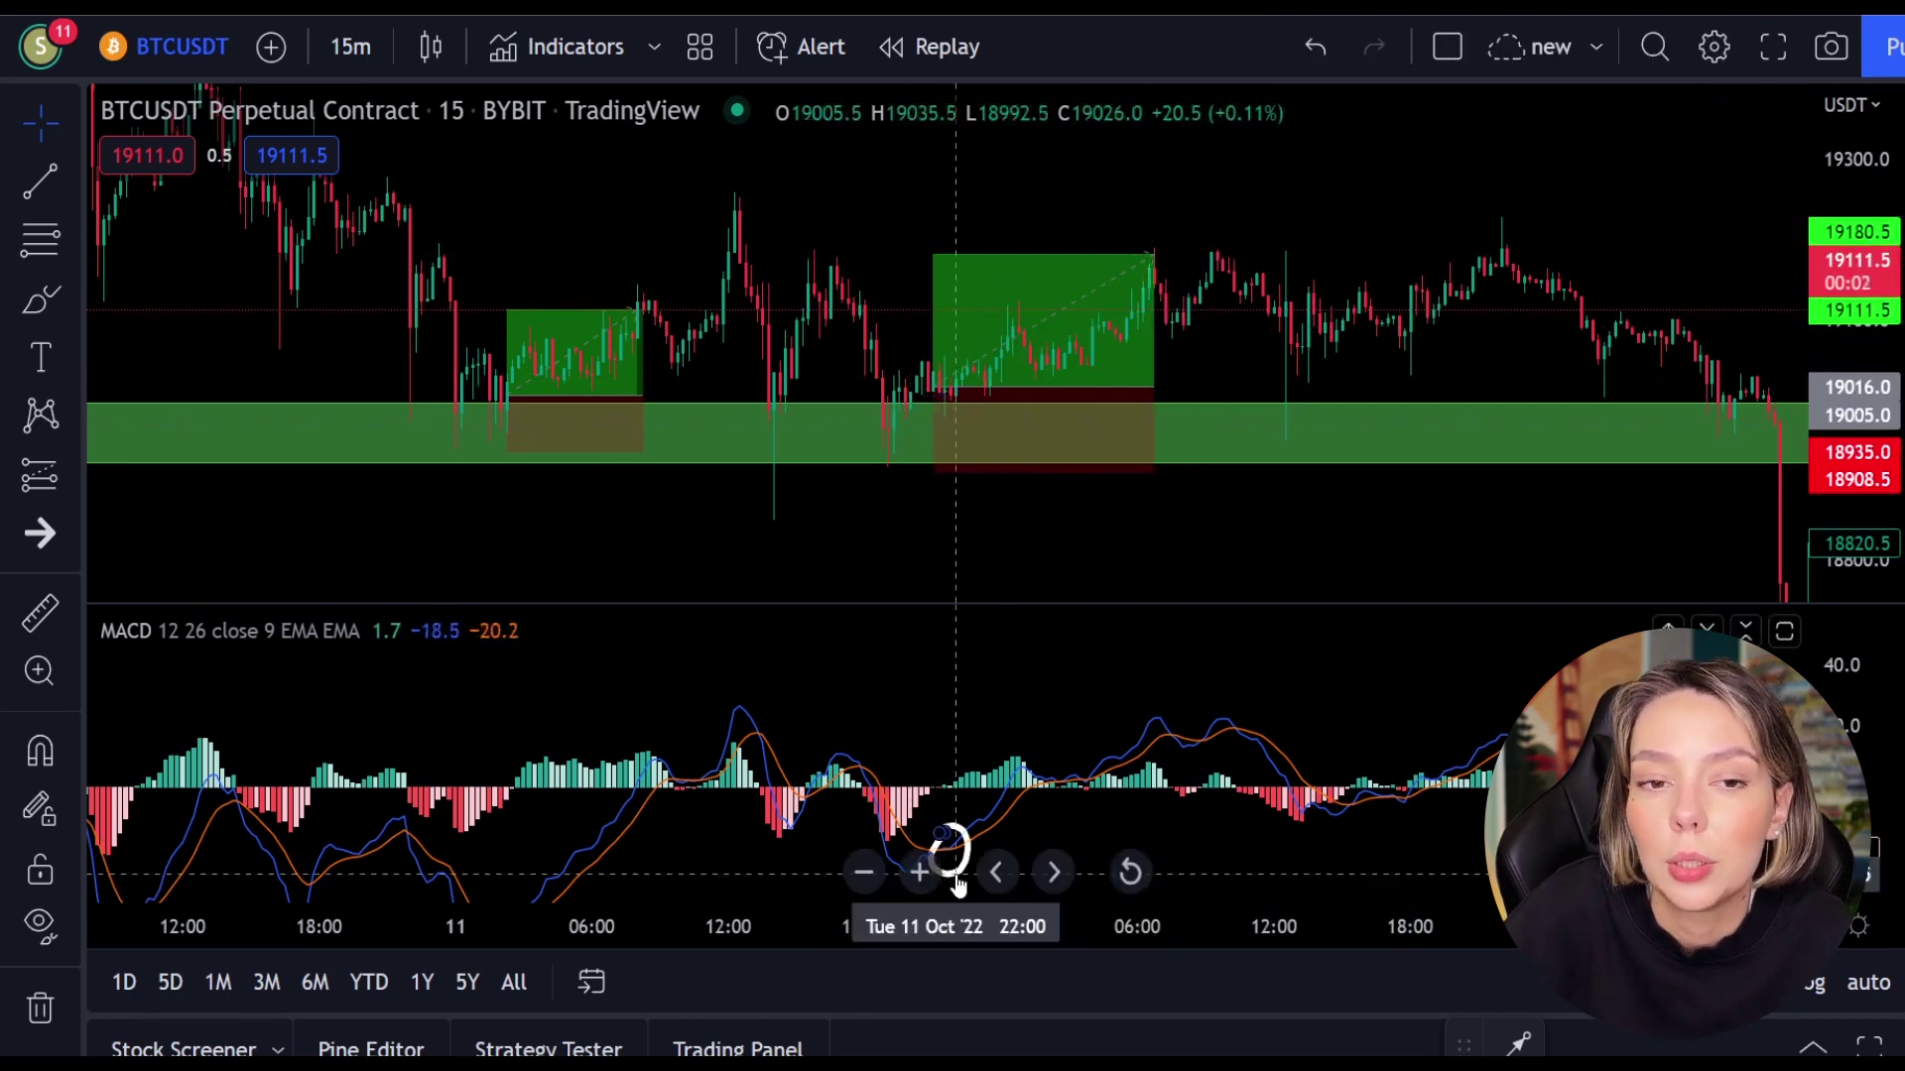
left_click(967, 840)
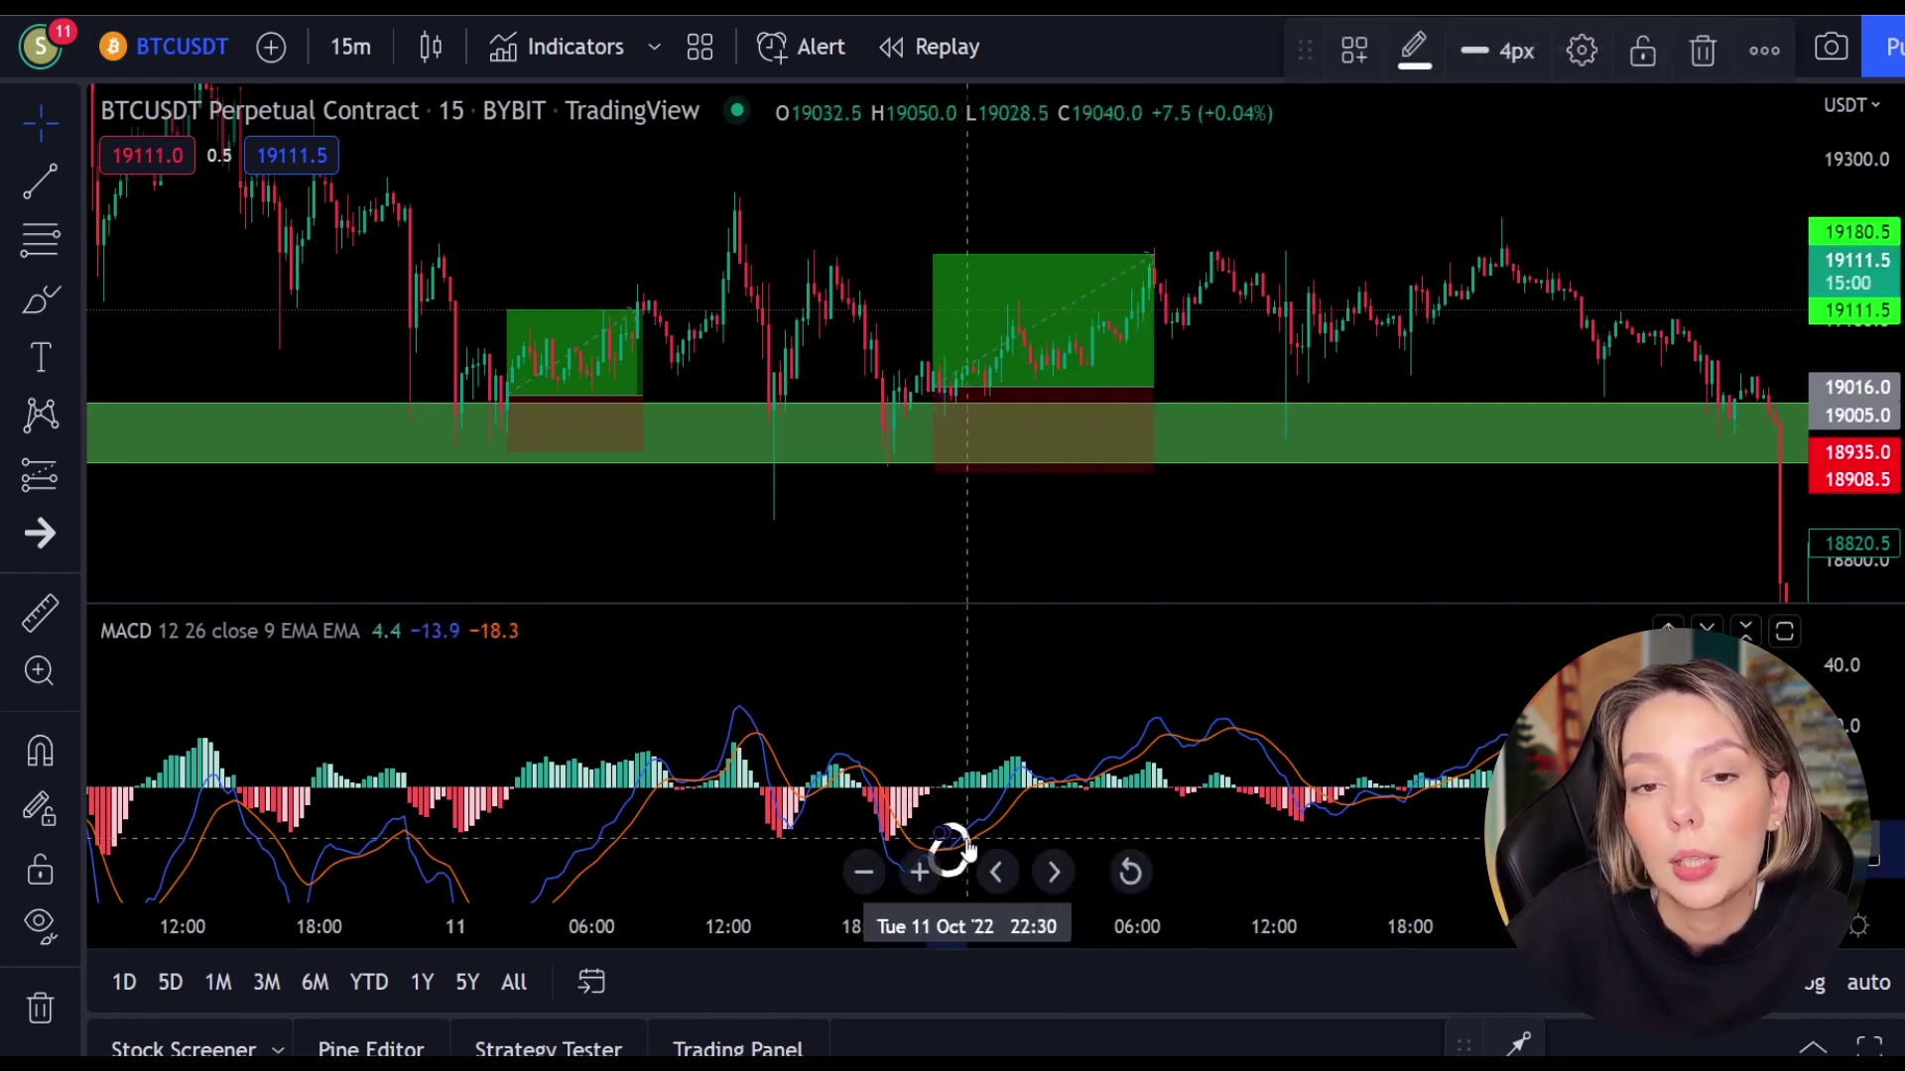
left_click(967, 848)
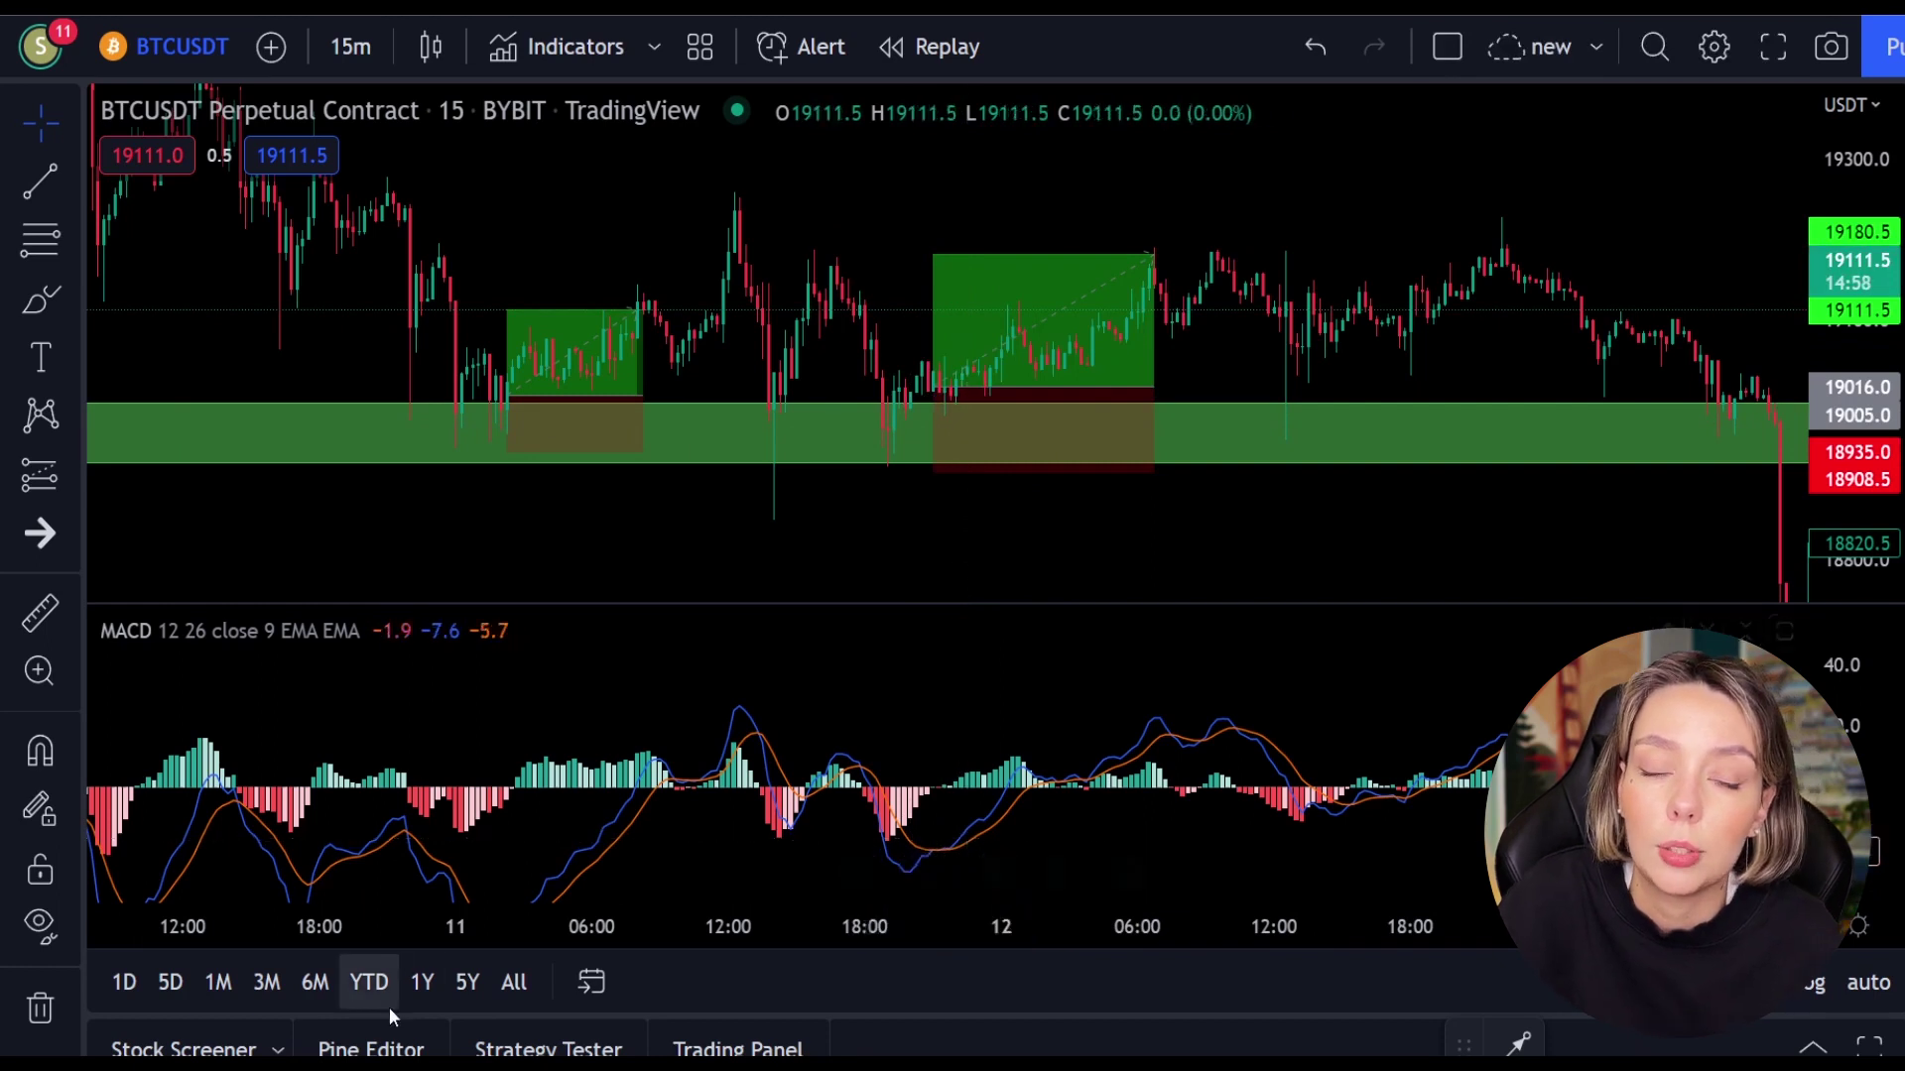